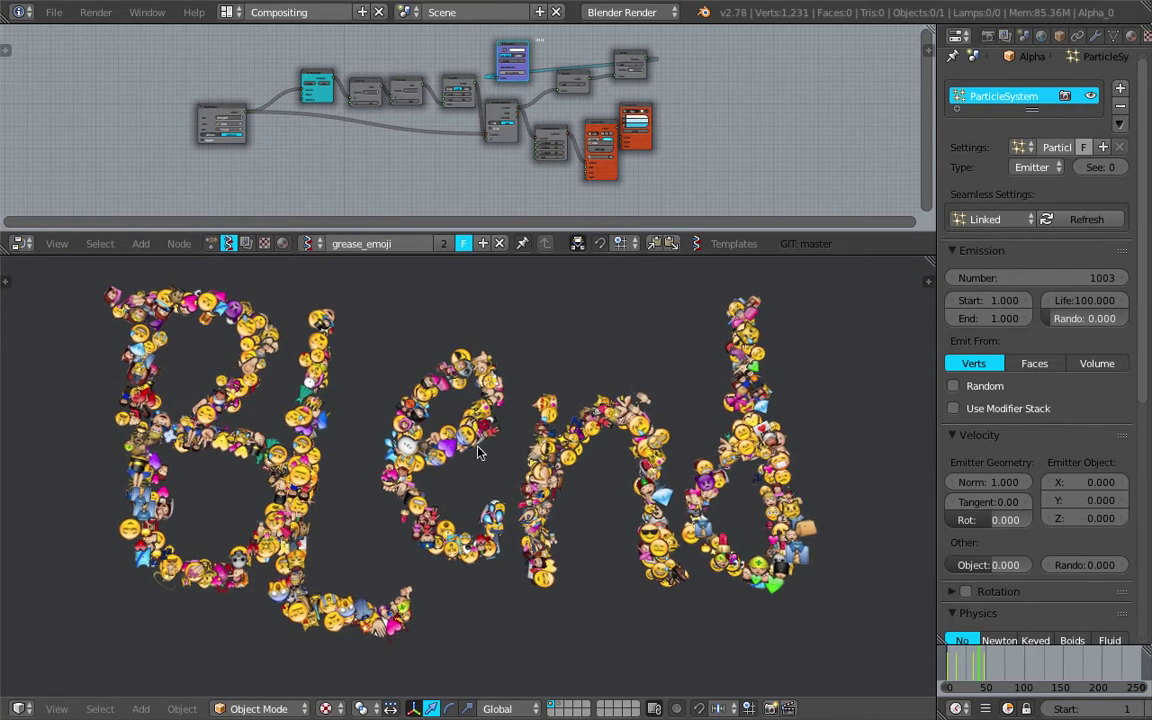
- Examine the emoji lettering up close and from several angles on two animation frames, along with the node tree that generates it
scroll(480, 445, "up", 8)
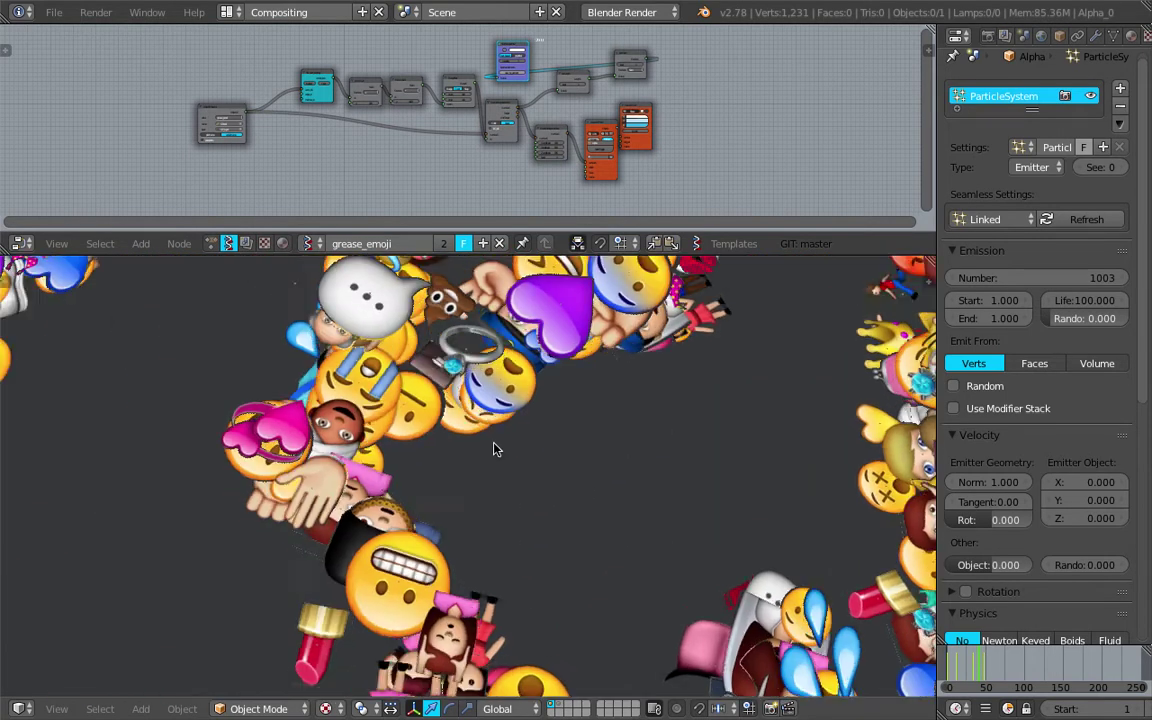
scroll(493, 449, "down", 3)
middle_click_drag(540, 393, 581, 568)
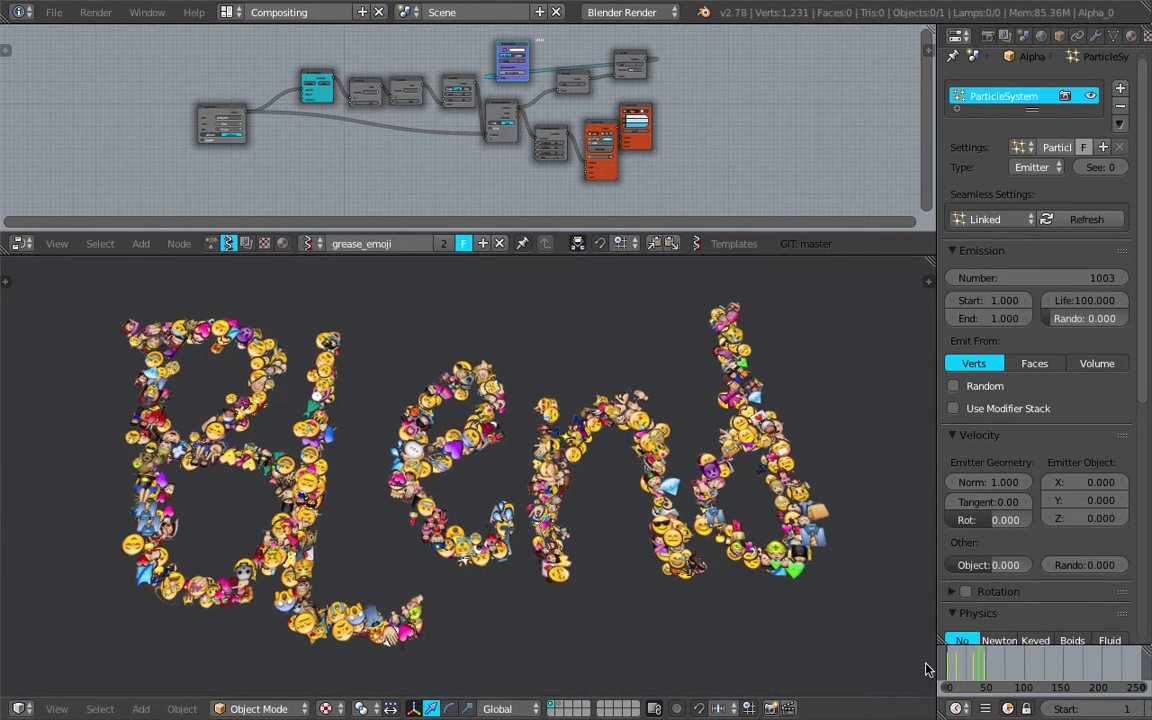
middle_click_drag(815, 635, 853, 632)
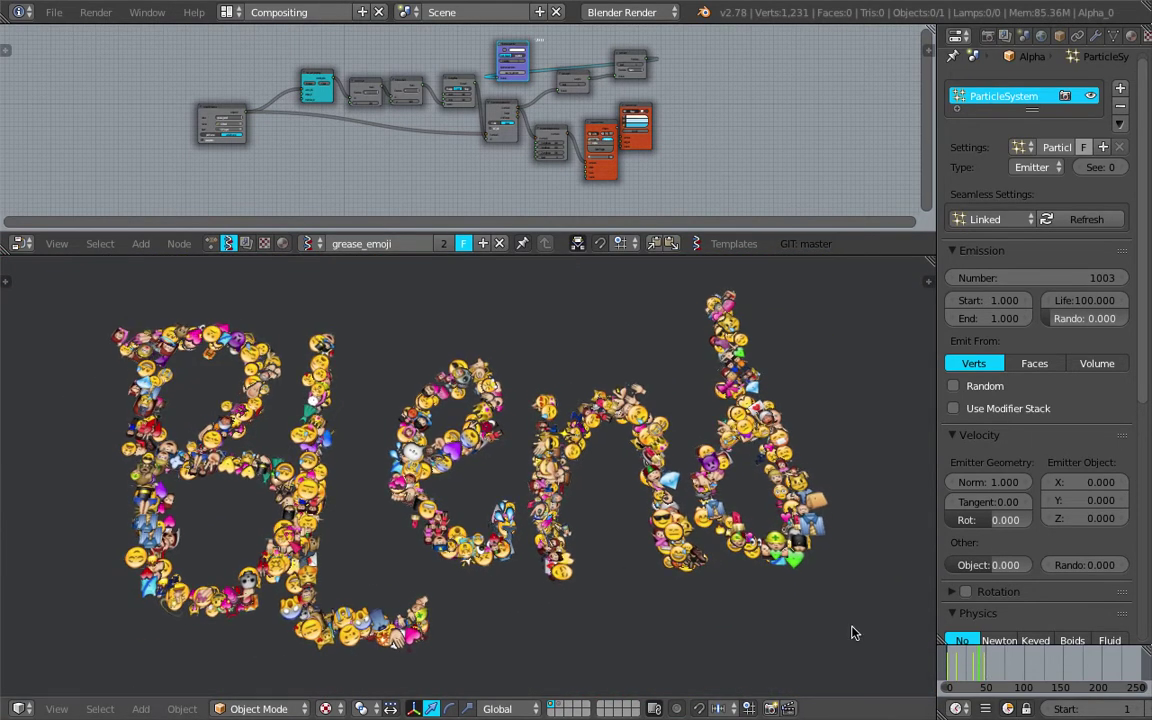
left_click(997, 668)
middle_click_drag(745, 592, 574, 512)
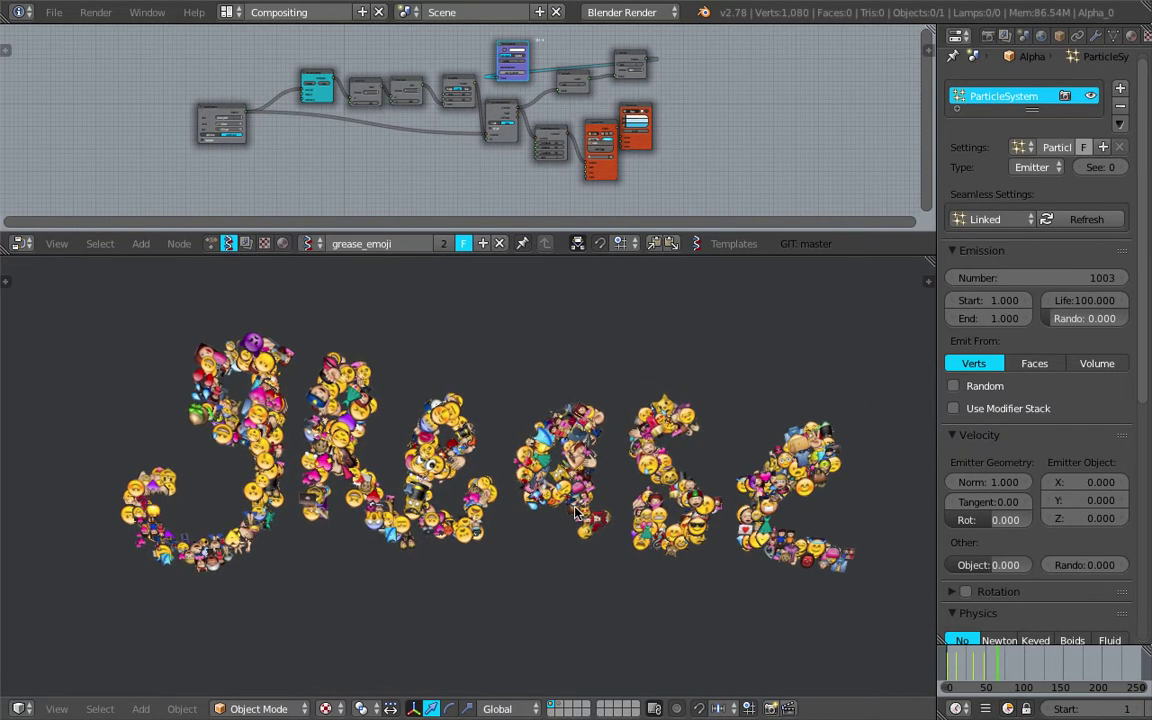
middle_click_drag(518, 478, 505, 440)
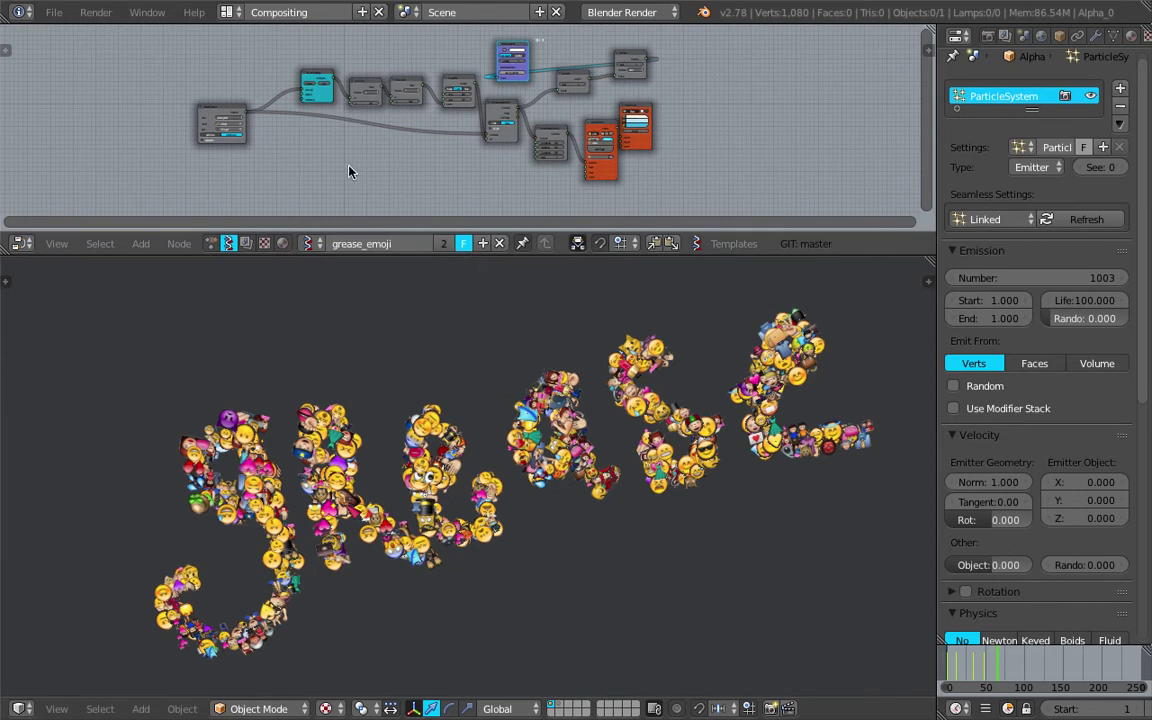
middle_click_drag(319, 150, 324, 160)
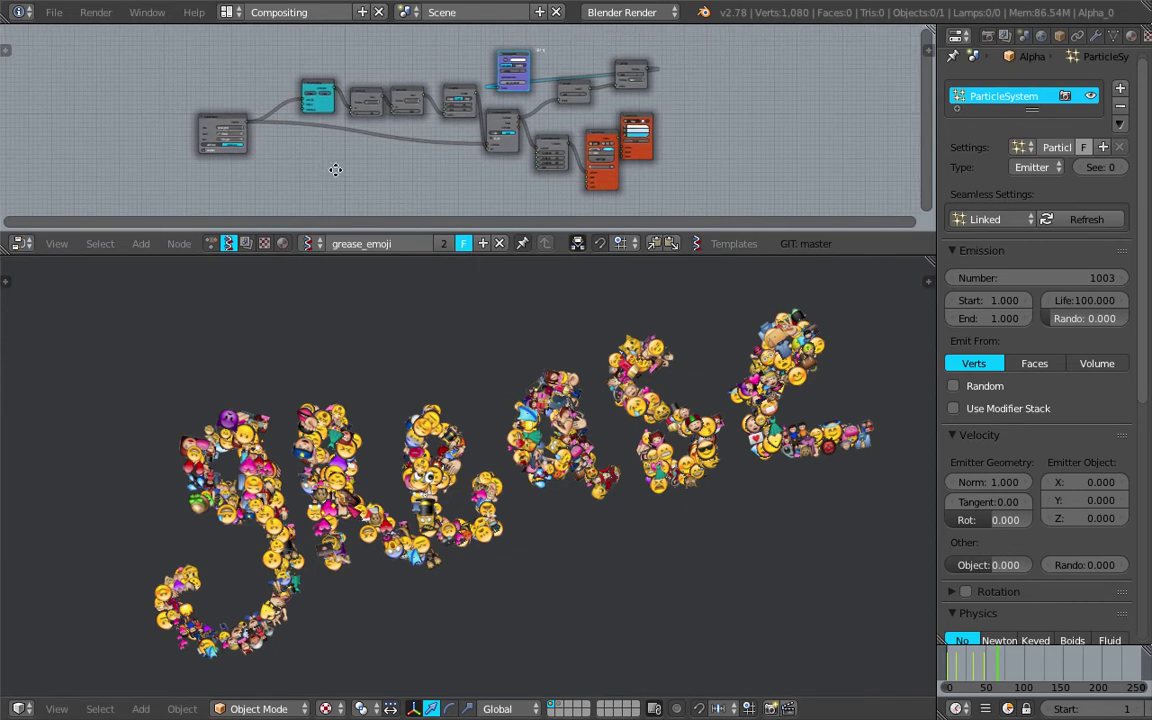
- Reload the start-up file and delete all default objects from the scene
left_click(56, 13)
left_click(76, 34)
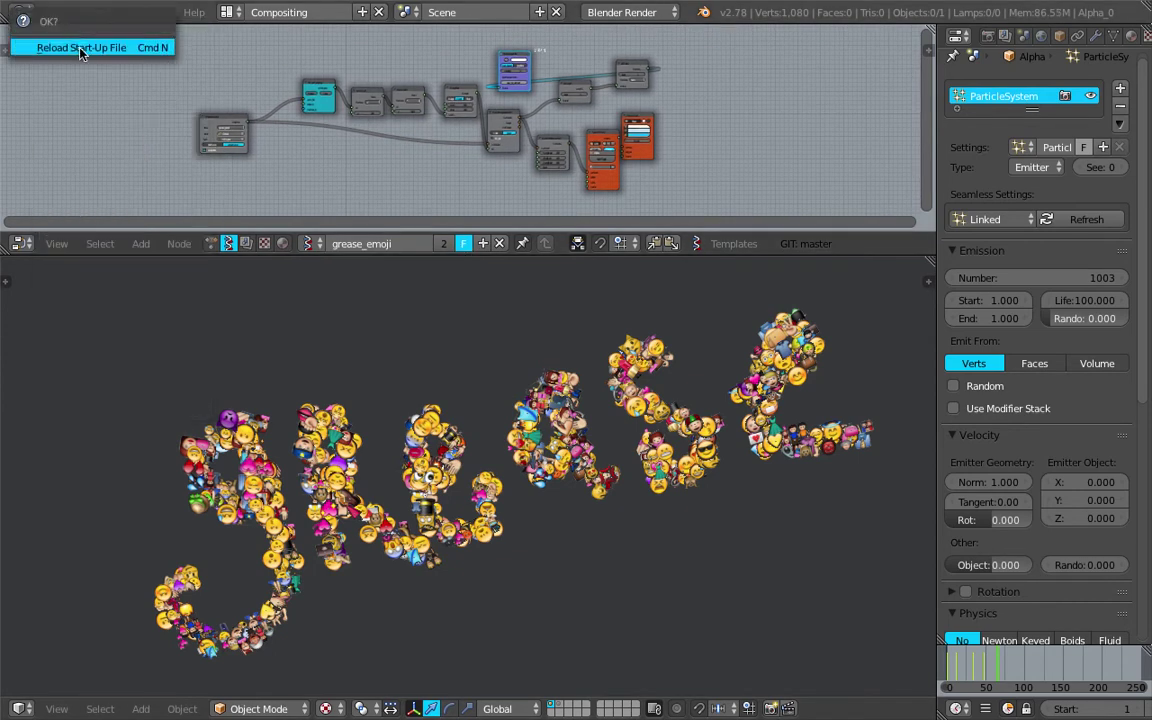
left_click(80, 48)
key("a")
key("a")
key("x")
left_click(584, 290)
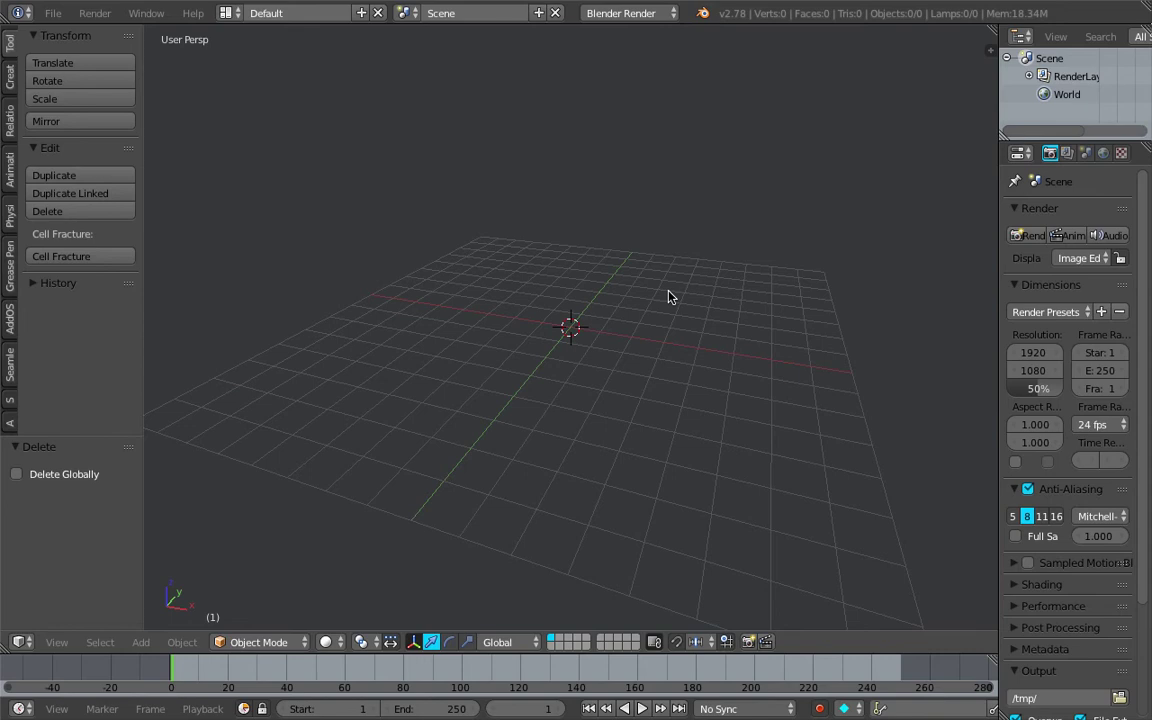
- From the top view, draw three wavy horizontal grease pencil strokes and a spiral below them
middle_click_drag(670, 296, 520, 390)
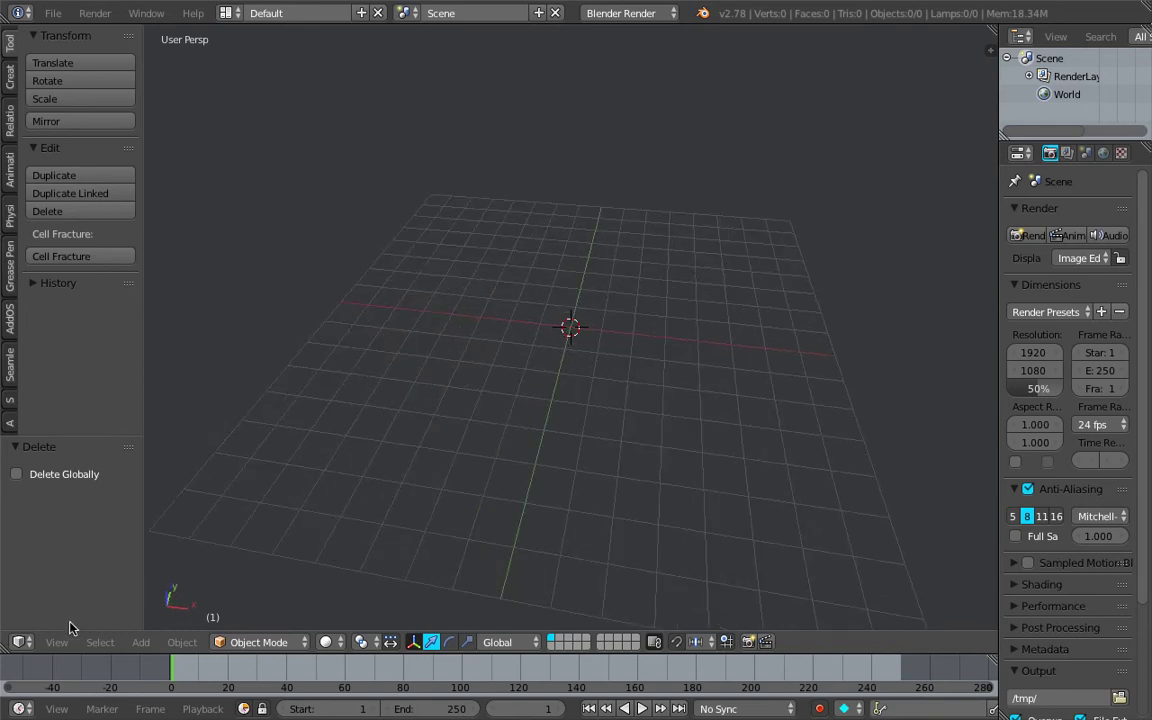
left_click(57, 642)
left_click(99, 563)
middle_click_drag(485, 304, 478, 317, "shift")
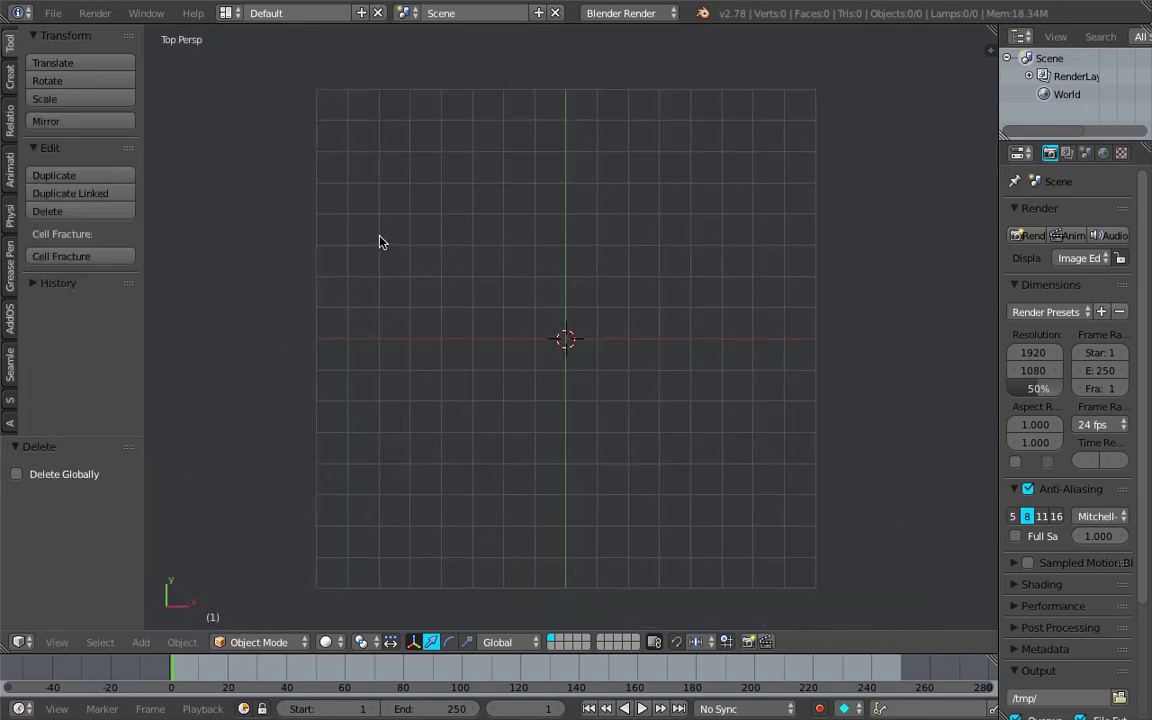
left_click_drag(366, 233, 670, 183)
left_click_drag(469, 295, 656, 282)
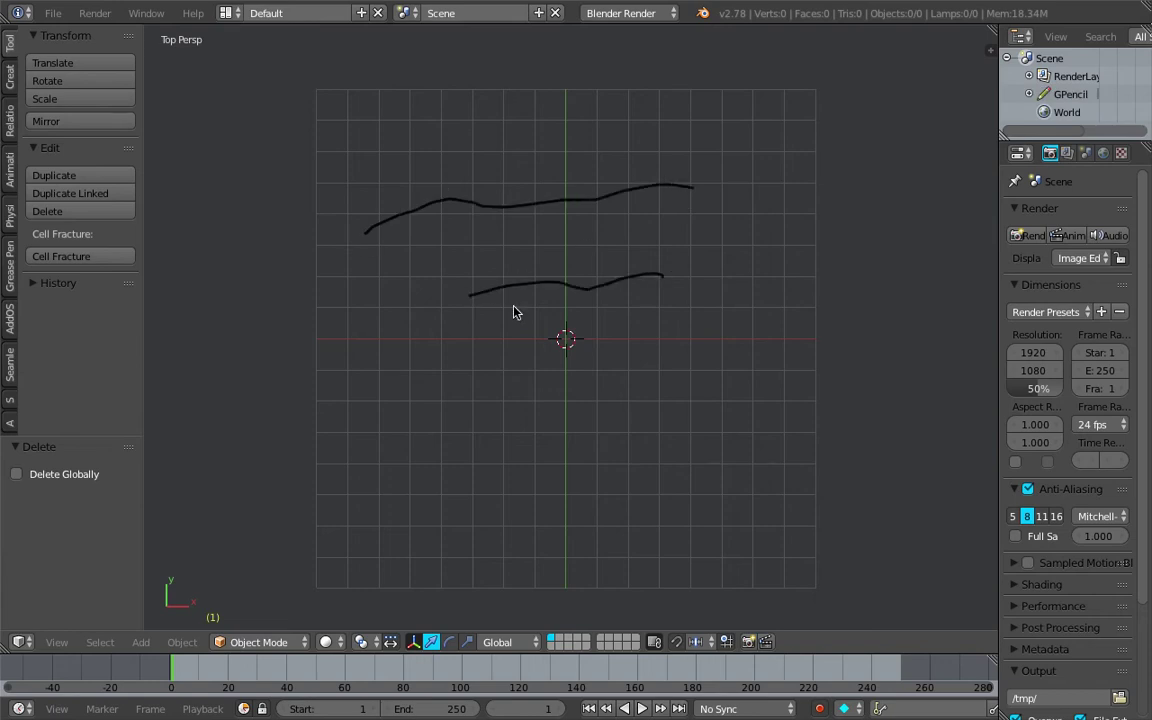
left_click_drag(281, 374, 861, 337)
mouse_move(558, 461)
left_mouse_down()
mouse_move(556, 423)
mouse_move(620, 607)
mouse_move(668, 563)
left_mouse_up()
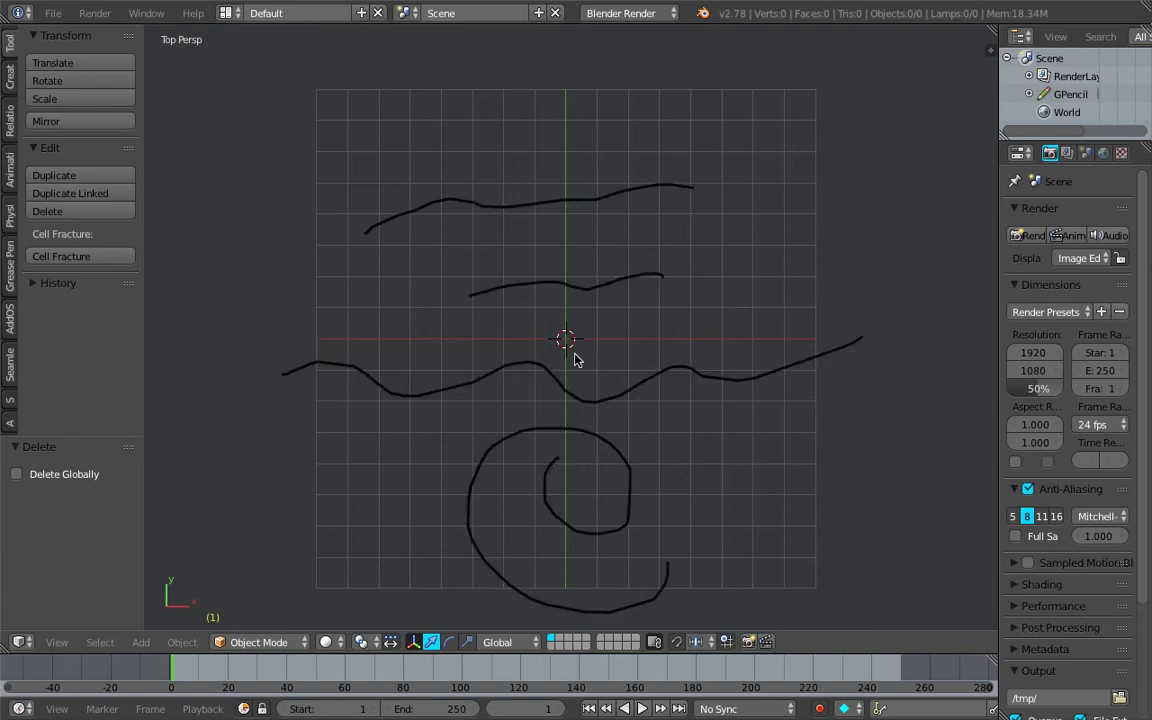
- Switch to the Compositing layout, set the node editor to Sverchok nodes, and merge the image editor area into the 3D view
left_click(228, 14)
left_click(258, 76)
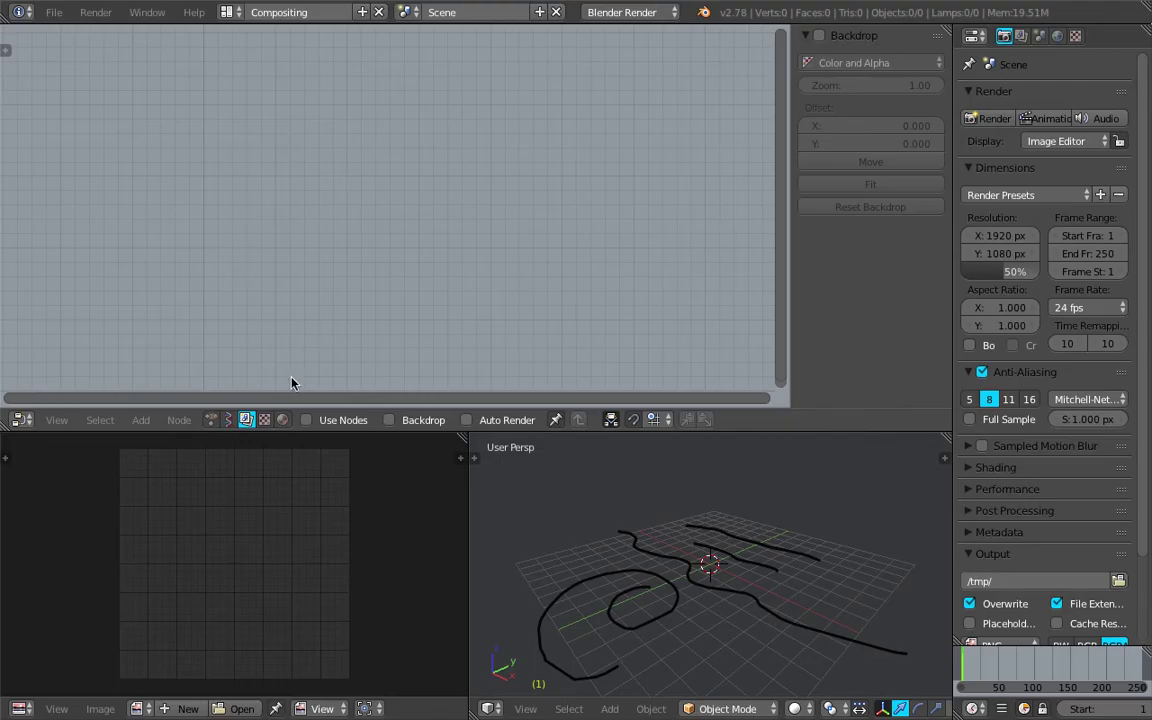
left_click(228, 419)
left_click_drag(463, 438, 448, 456)
scroll(483, 511, "down", 3)
middle_click_drag(483, 515, 520, 575)
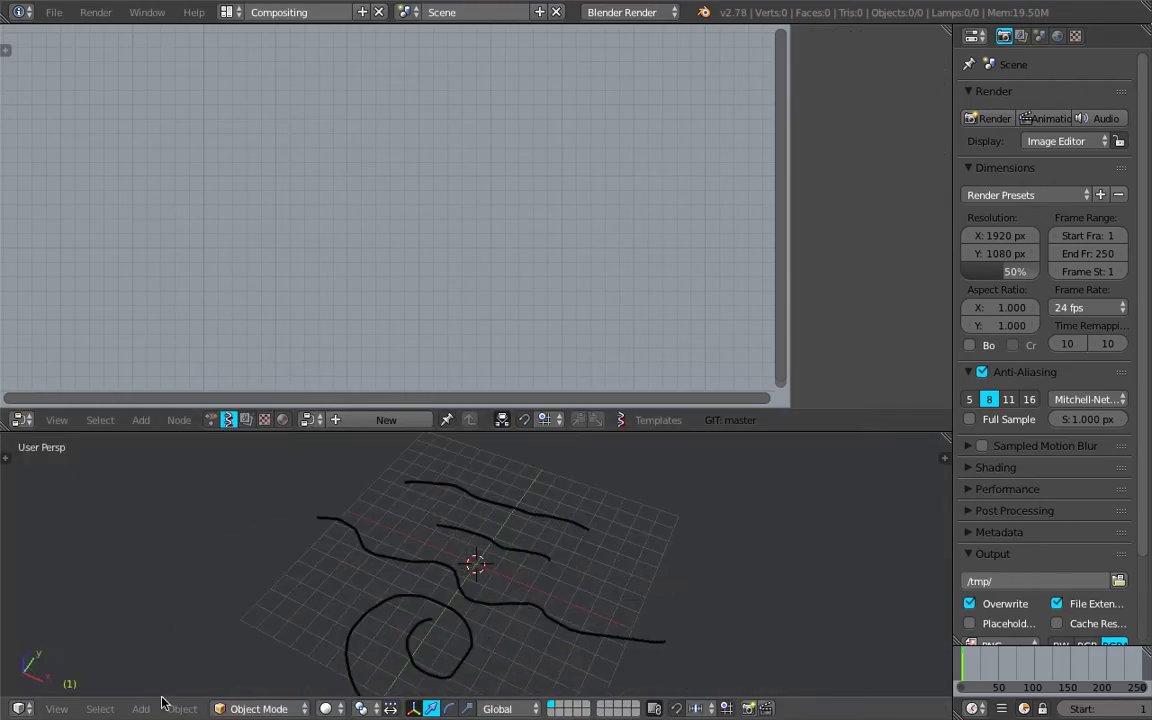
- Show the strokes from the top, place the 3D cursor beside the grid, and make the 3D view area taller
left_click(61, 710)
left_click(136, 627)
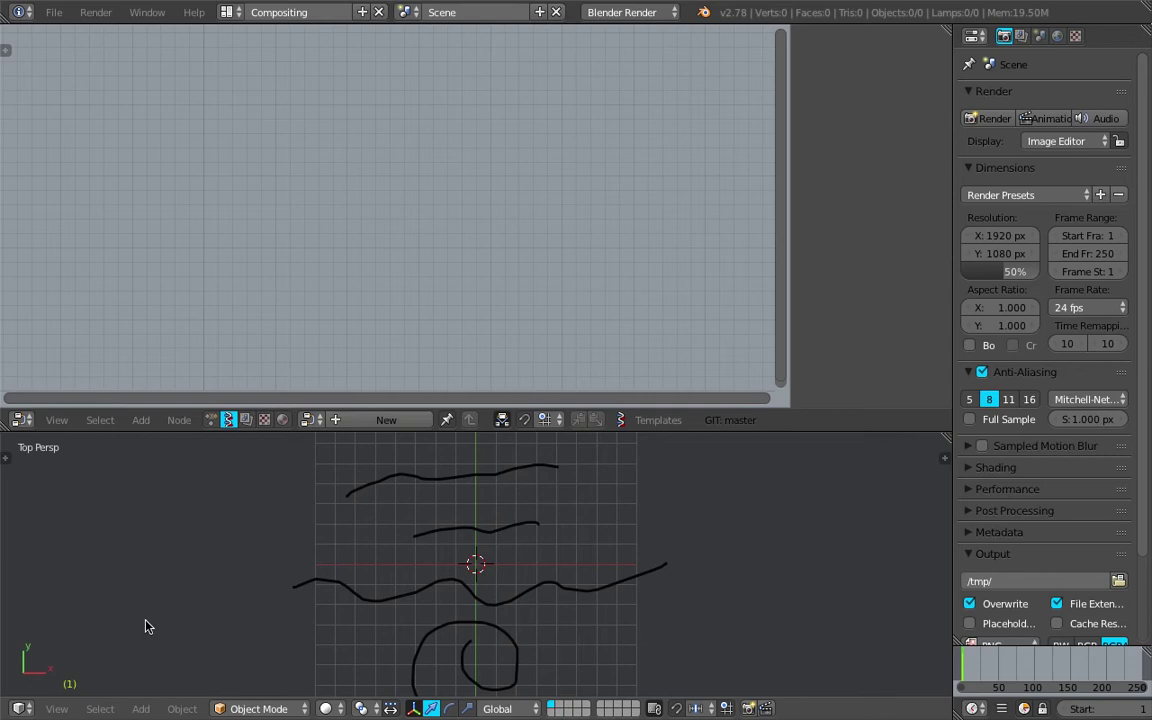
middle_click_drag(422, 585, 480, 560)
left_click(706, 533)
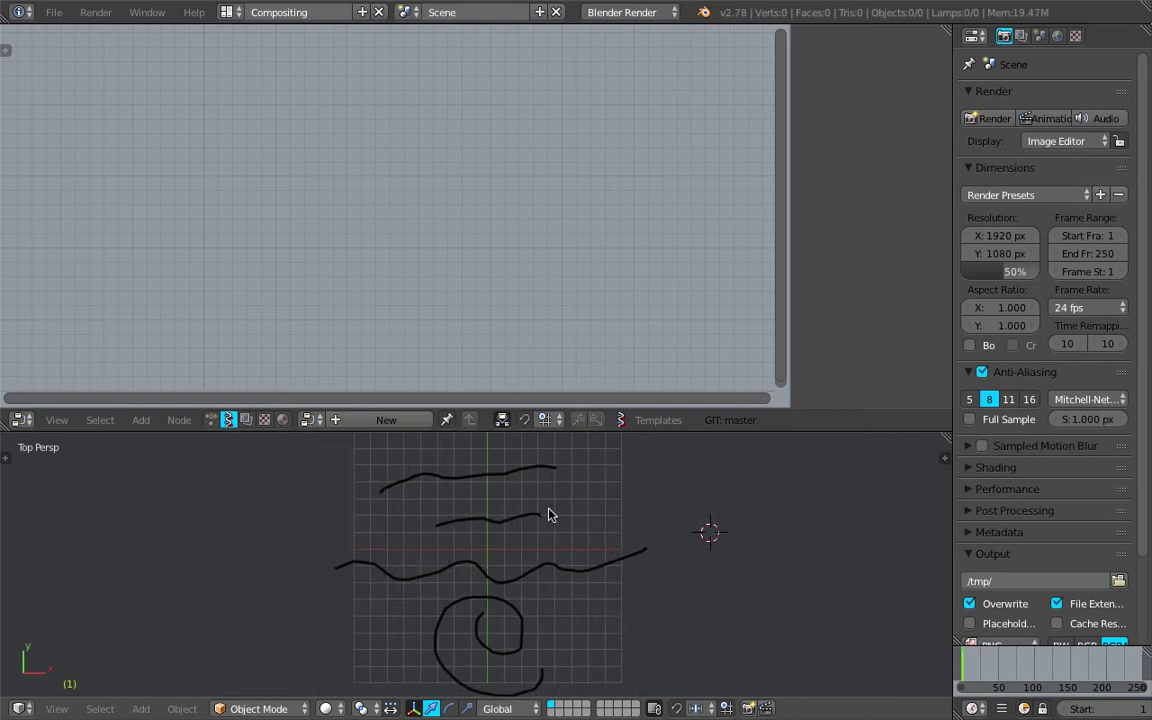
left_click_drag(771, 430, 760, 395)
scroll(752, 455, "up", 1)
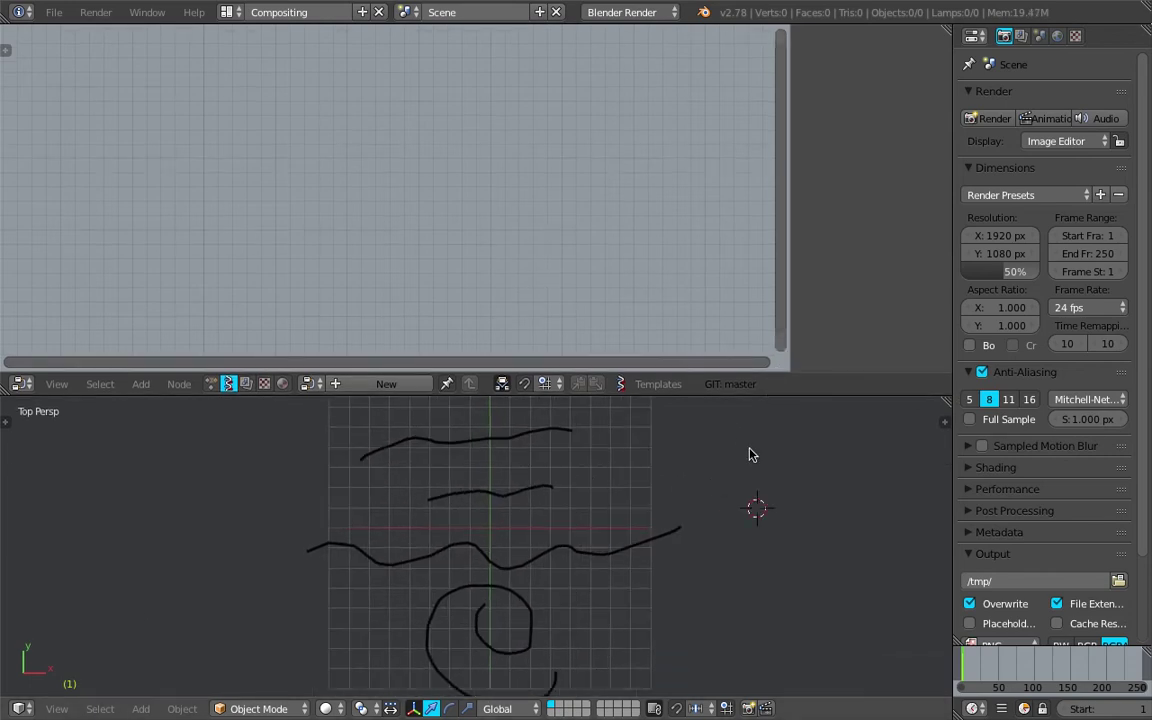
- Create a new Sverchok node tree and add an Object ID Selector node to it
left_click(336, 384)
key("space")
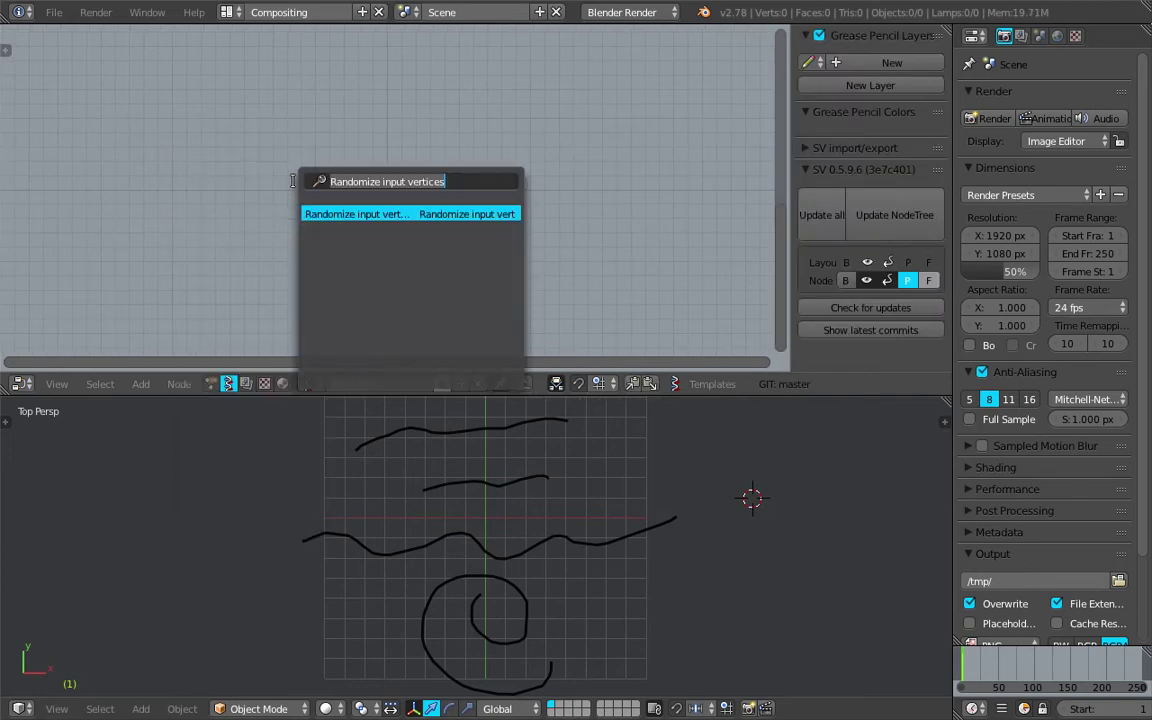
type("sel")
key("Down")
key("Down")
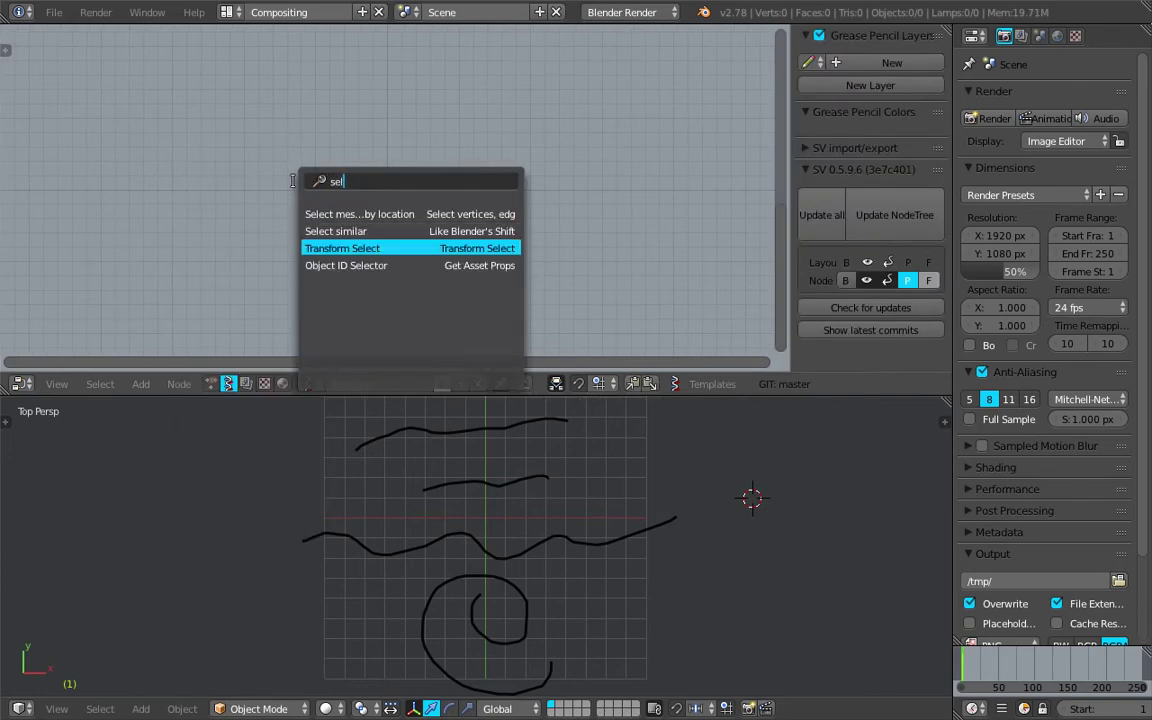
key("Down")
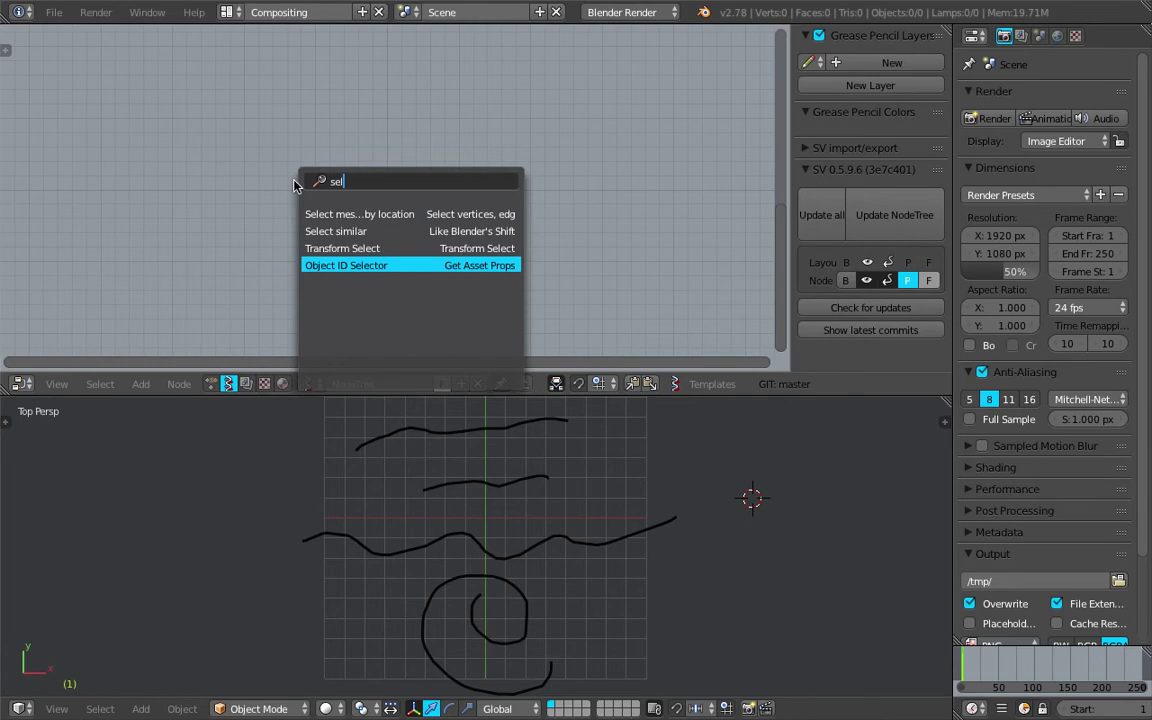
key("Return")
left_click(293, 183)
- Set the Object ID Selector's data to grease_pencil, its name to GPencil and its layer to GP_Layer
left_click(380, 223)
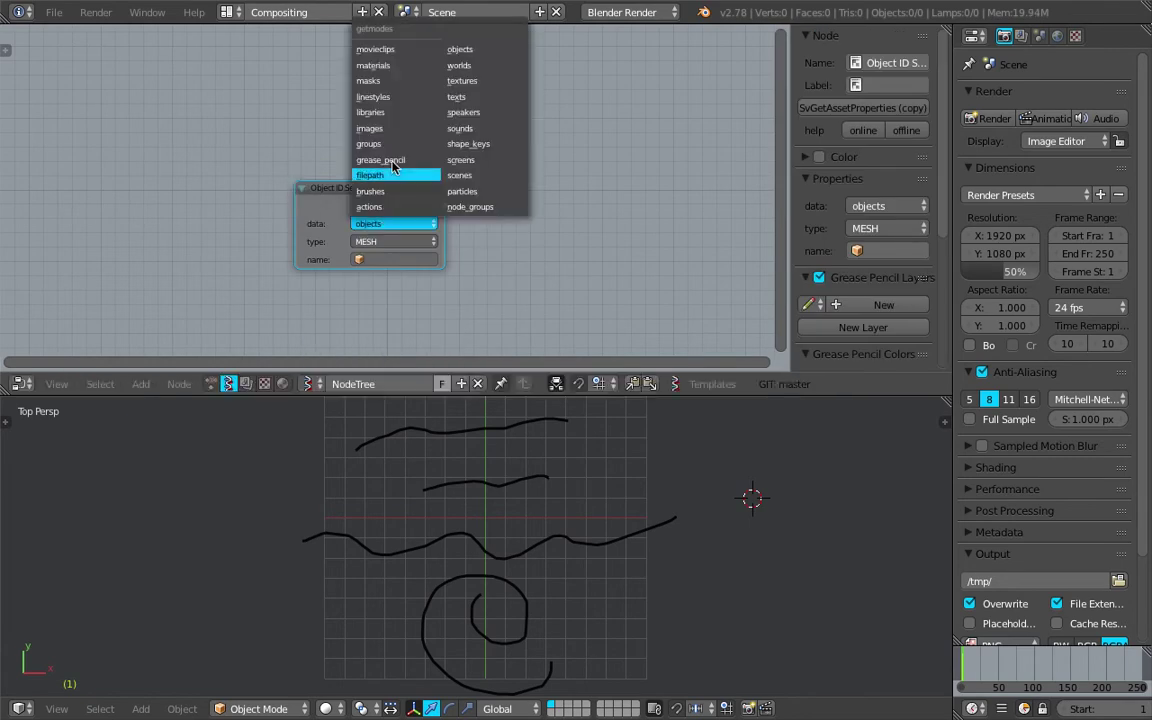
left_click(411, 163)
middle_click_drag(365, 156, 238, 114)
scroll(239, 120, "up", 2)
left_click(244, 210)
left_click(250, 230)
left_click(270, 228)
left_click(270, 250)
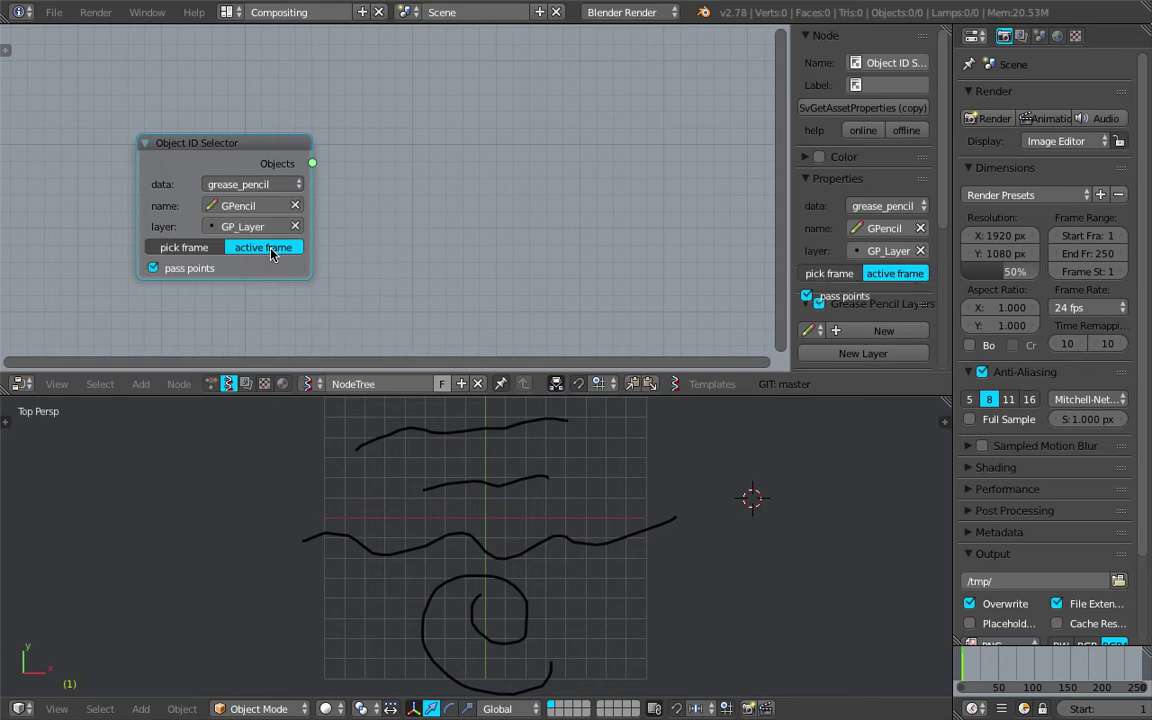
- Try to add a viewer node by searching the available nodes for "view"
middle_click_drag(406, 200, 415, 199)
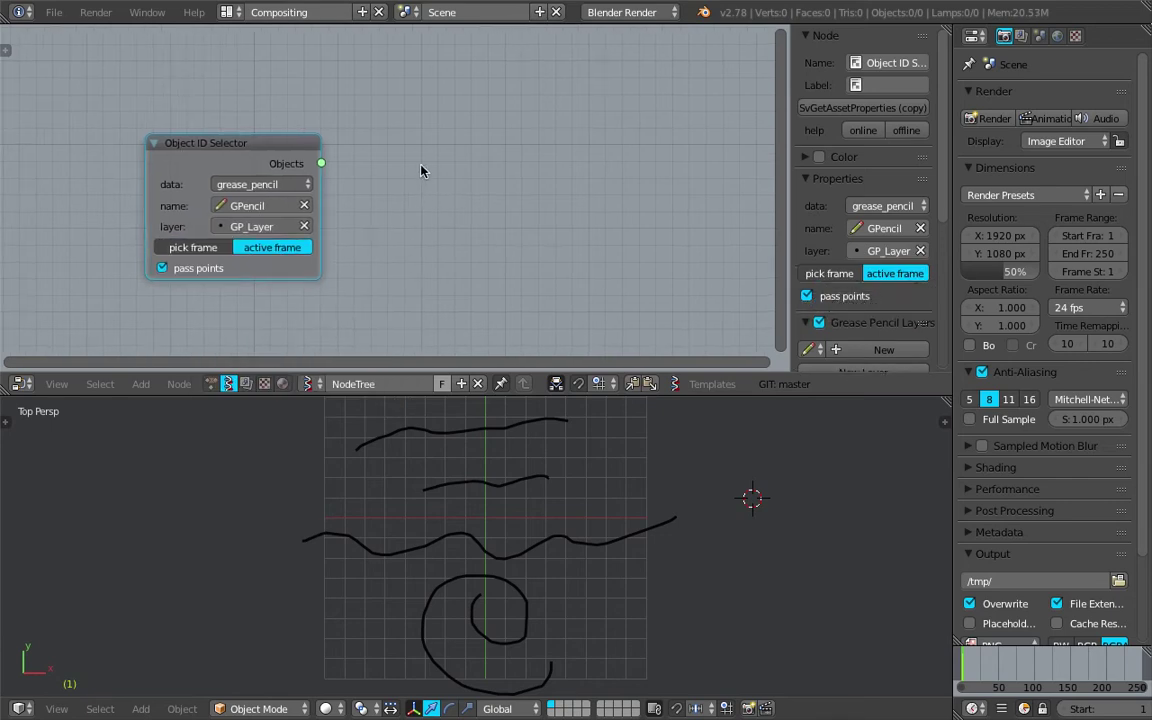
key("alt+space")
type("view")
- Switch to the desktop and open the BLENDER2_7...ucK_SonicPi folder in Finder
key("ctrl+Left")
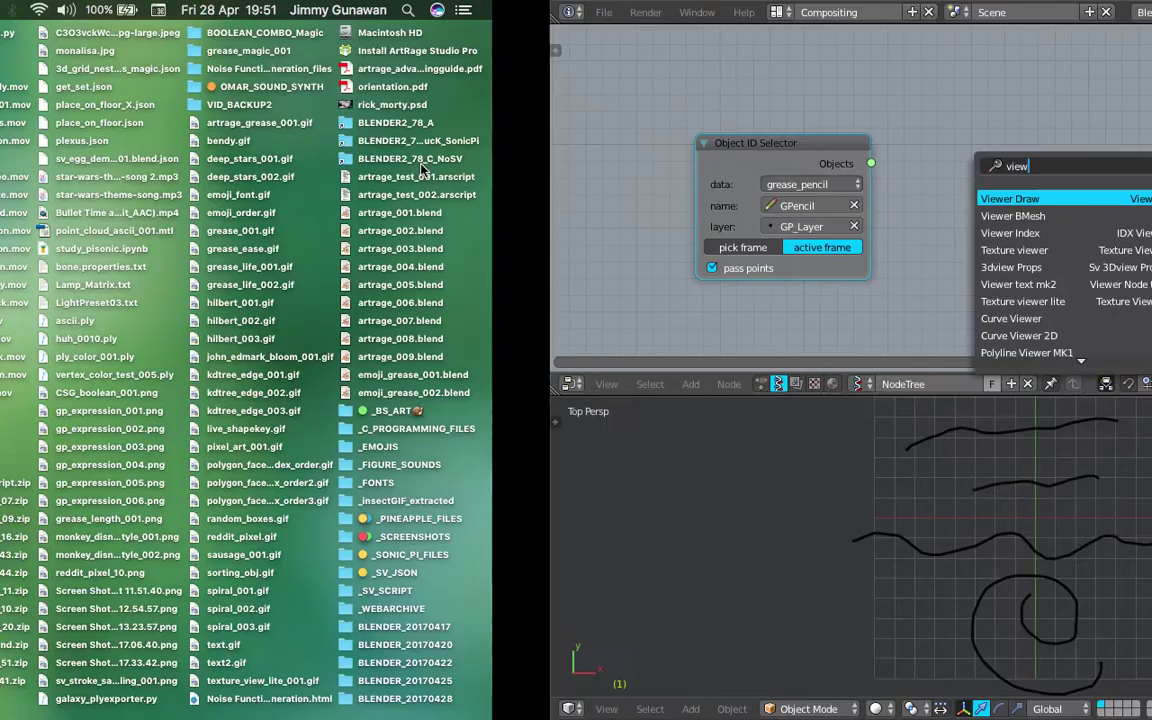
left_click(1040, 126)
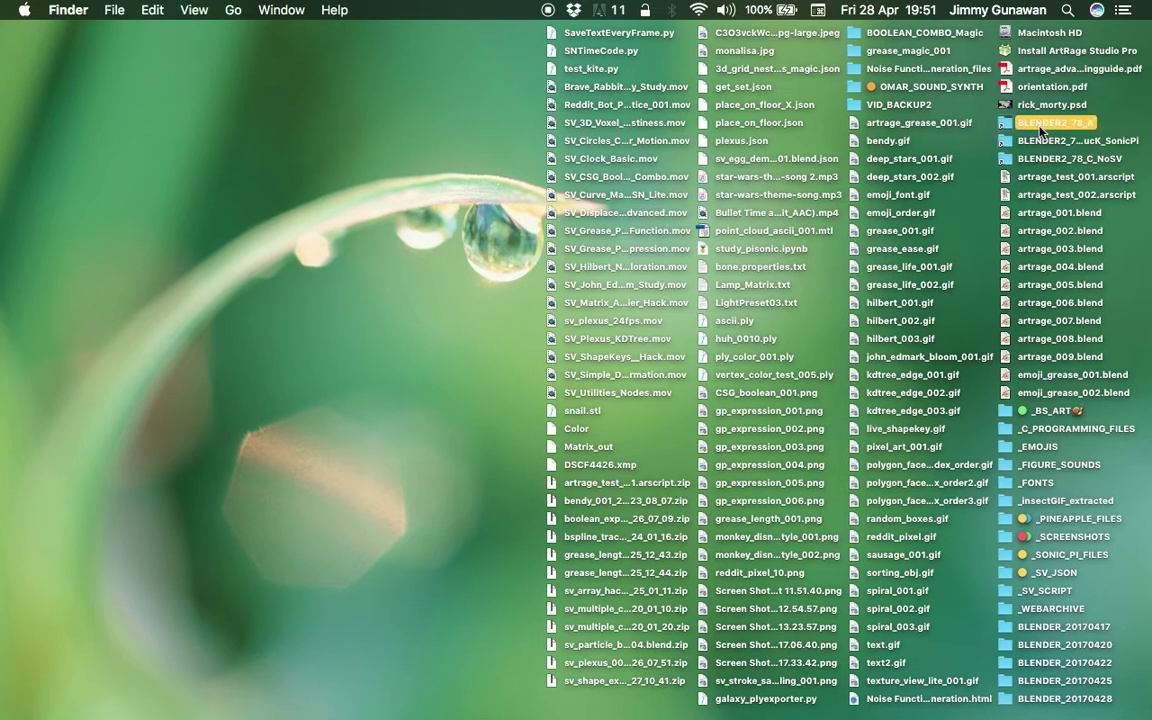
left_click(1020, 143)
double_click(1018, 146)
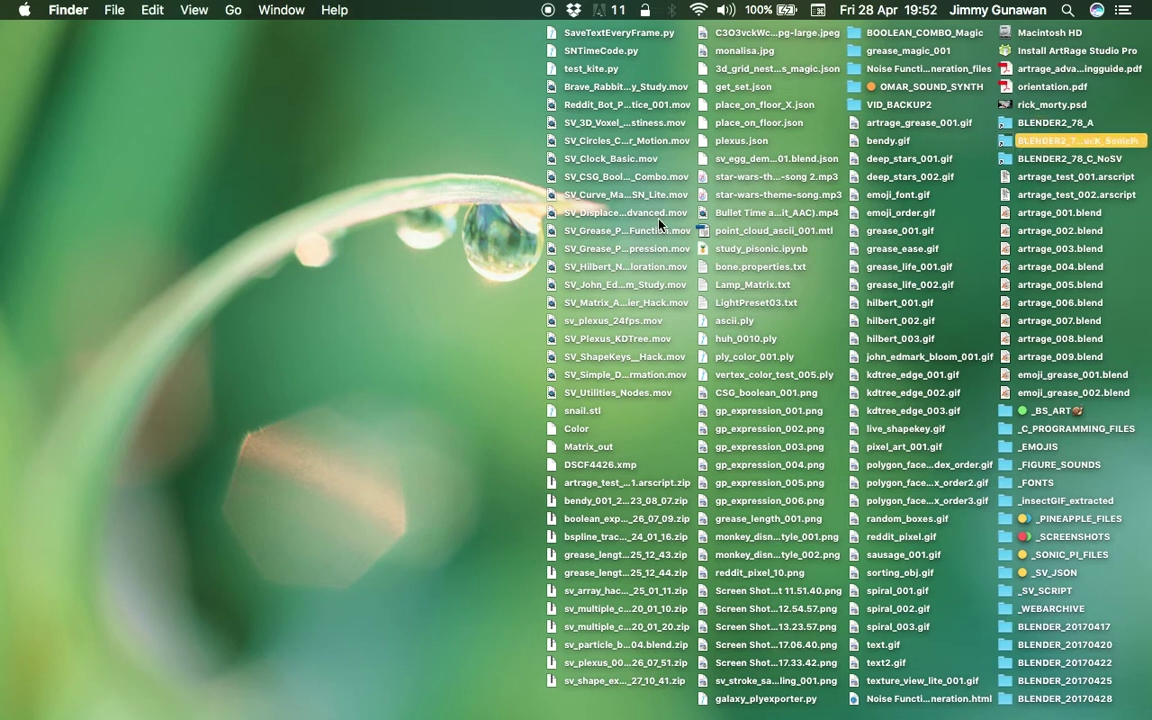
- Show the package contents of blender.app, relaunch Blender from inside it, and dismiss the problem report
right_click(430, 173)
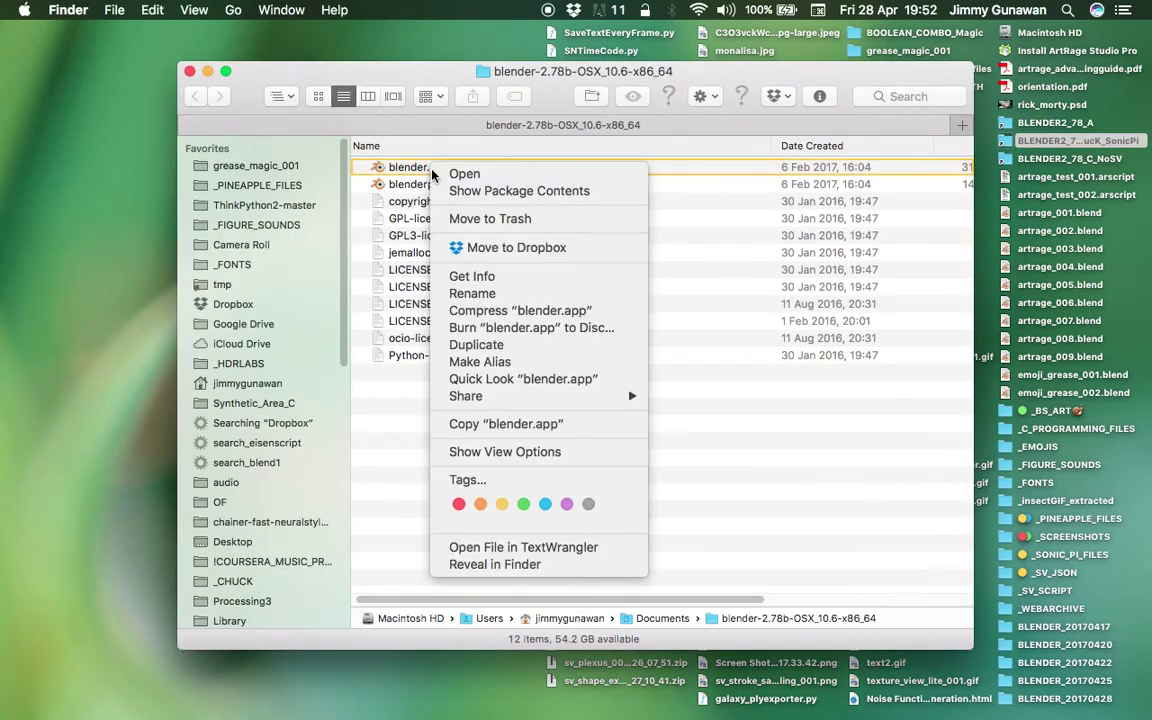
key("Escape")
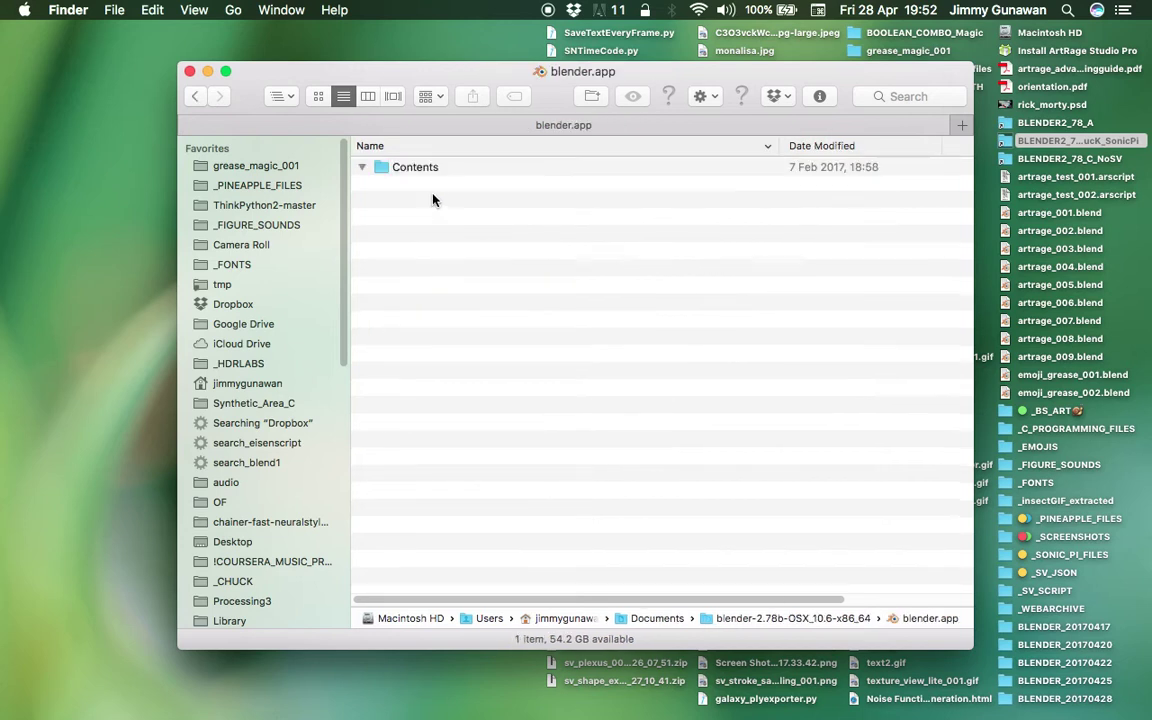
left_click(438, 220)
double_click(438, 222)
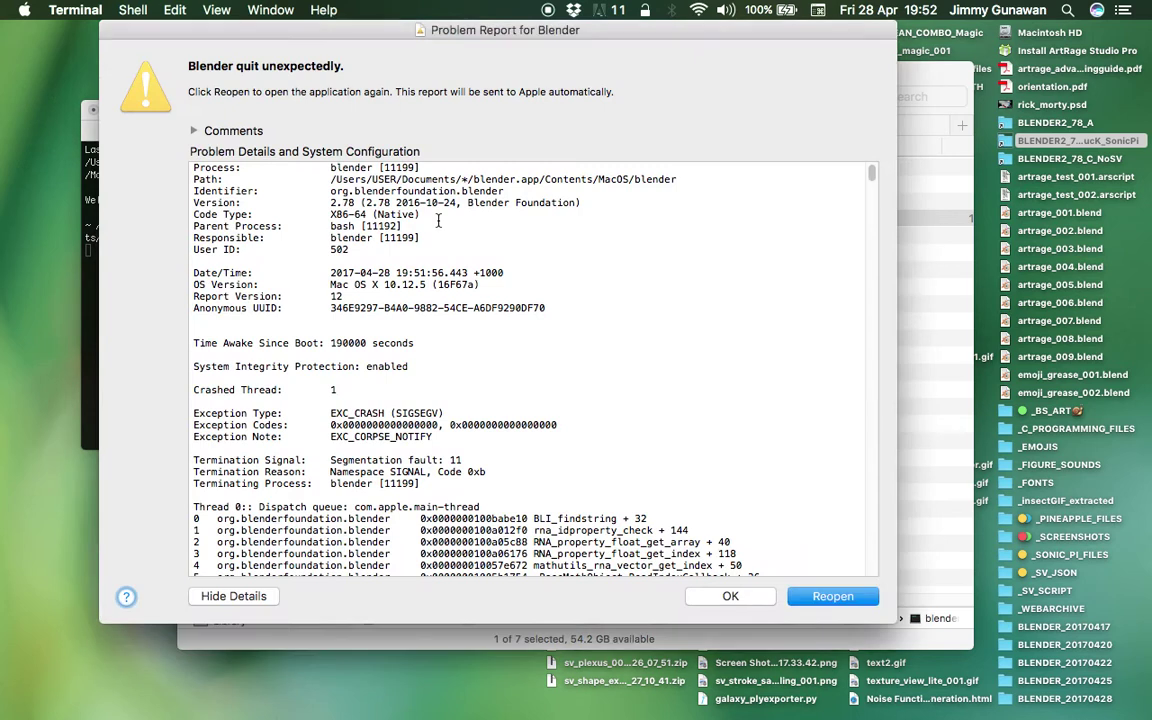
left_click(730, 596)
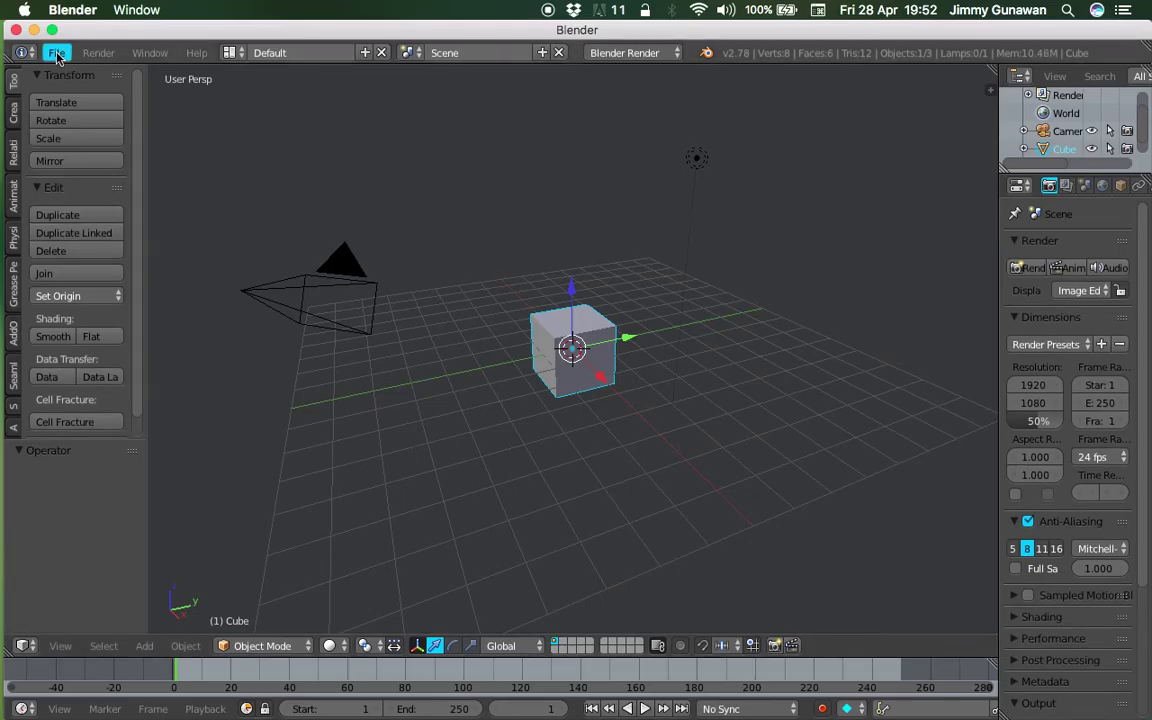
- Delete all default objects from the newly opened Blender scene
left_click(56, 53)
left_click(422, 160)
key("a")
key("a")
key("x")
left_click(460, 208)
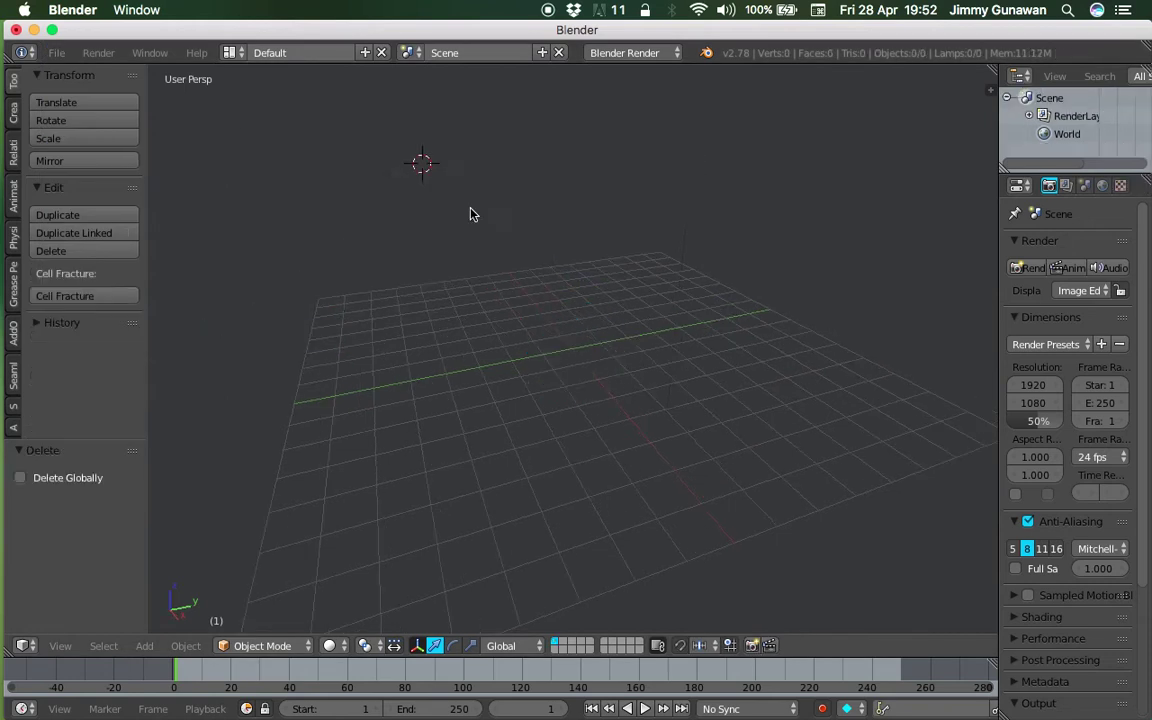
- Use the Compositing layout with the image editor area merged into the 3D view, and set the node editor to Sverchok nodes
left_click(59, 645)
left_click(95, 558)
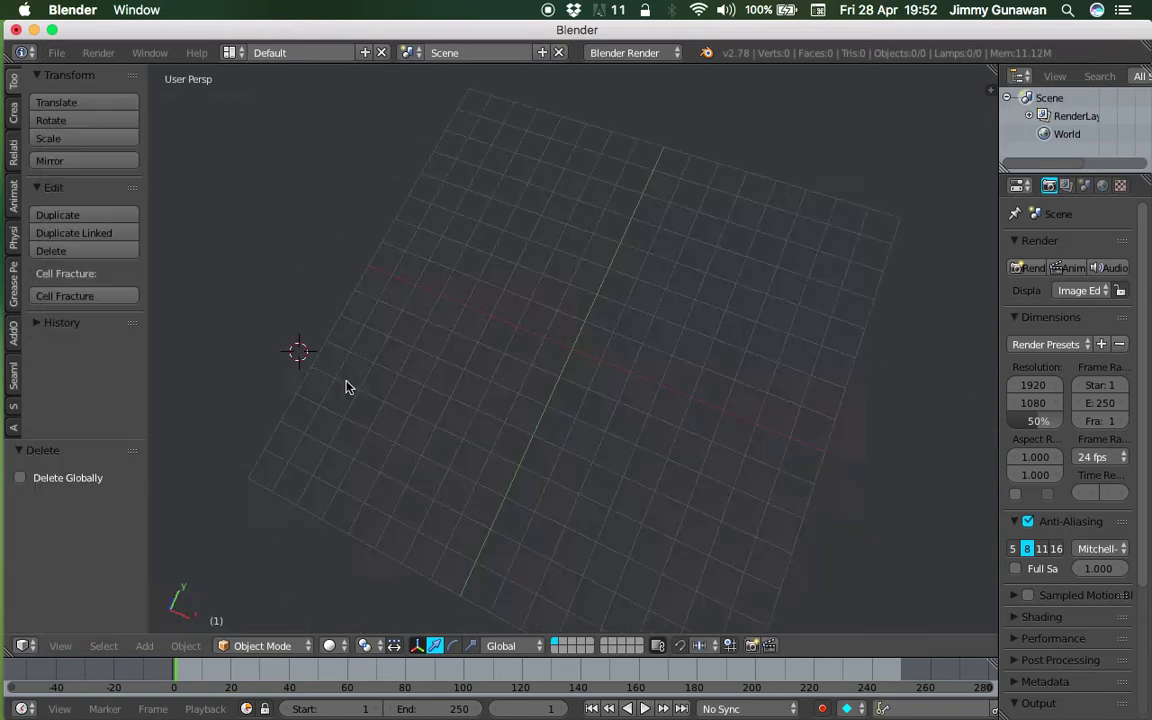
left_click(229, 53)
left_click(262, 116)
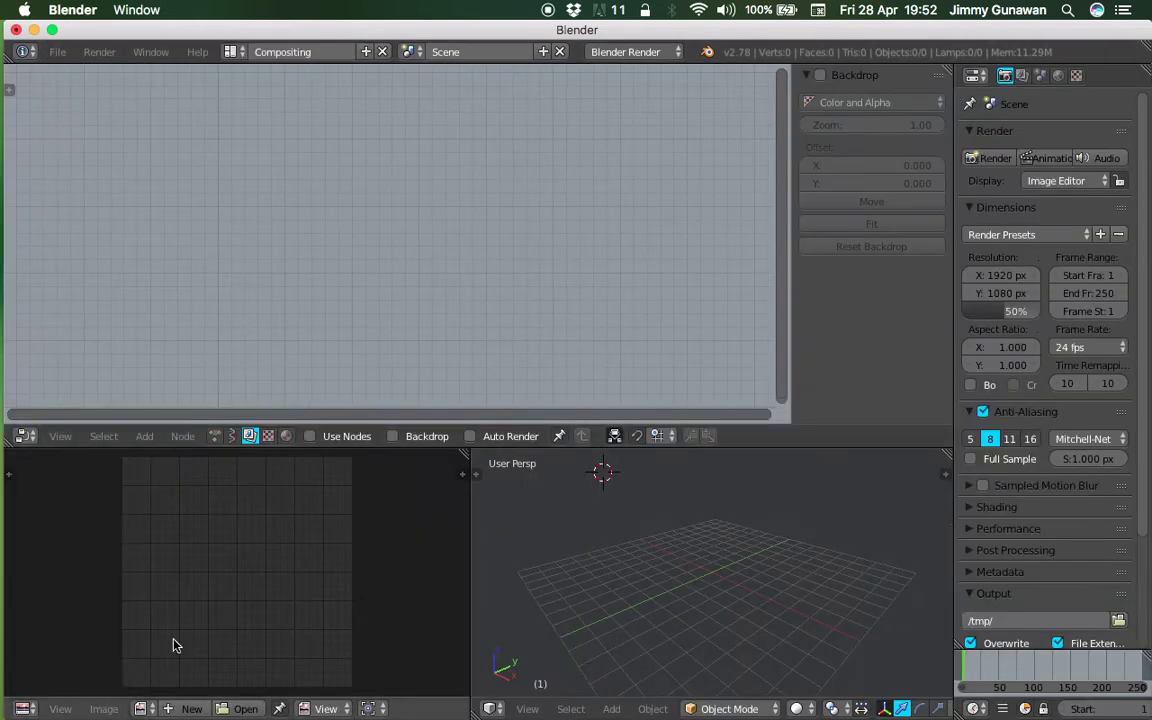
left_click_drag(489, 452, 240, 560)
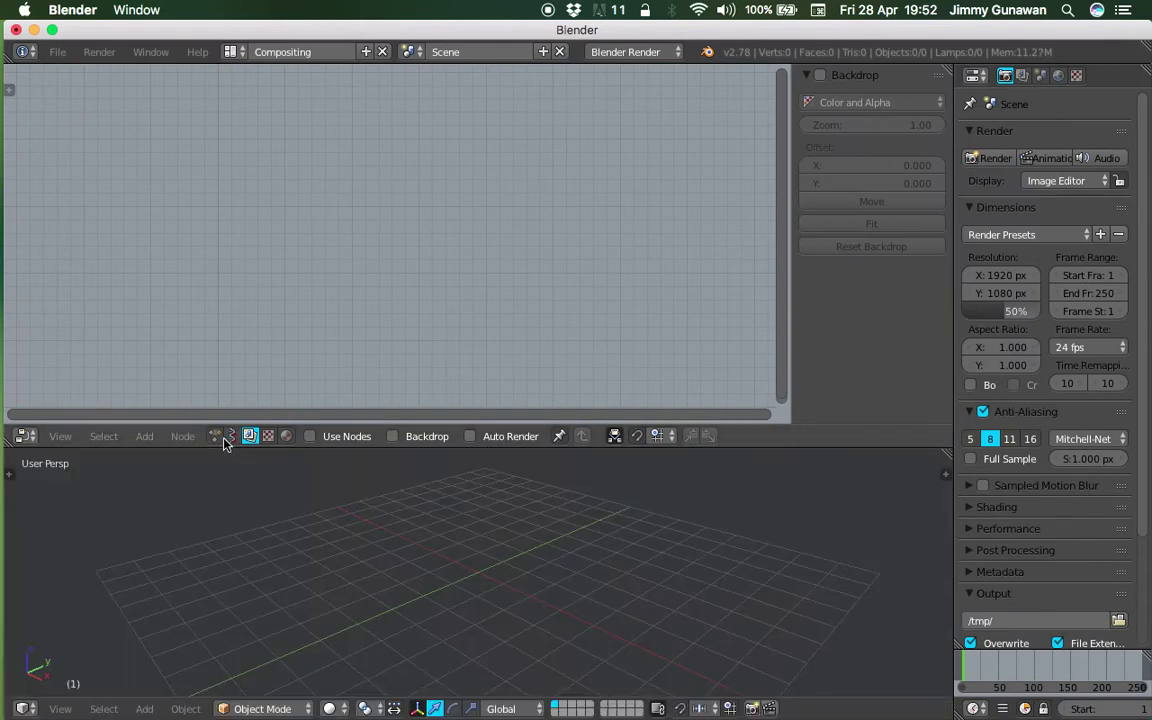
left_click(231, 436)
- Switch the 3D view to top view and draw three roughly horizontal grease pencil strokes with a spiral below them
left_click(60, 708)
left_click(110, 625)
scroll(540, 520, "down", 3)
left_click_drag(433, 502, 477, 490)
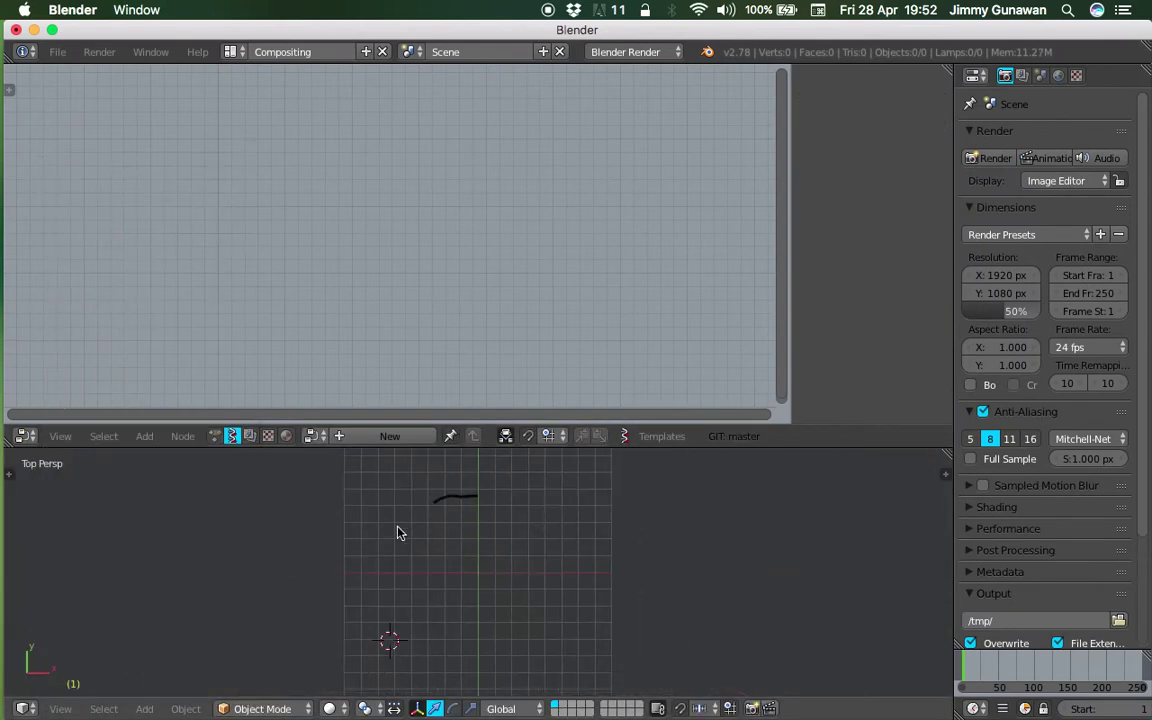
left_click_drag(397, 535, 548, 533)
mouse_move(300, 603)
left_mouse_down()
mouse_move(358, 570)
mouse_move(632, 576)
left_mouse_up()
mouse_move(478, 640)
left_mouse_down()
mouse_move(470, 617)
mouse_move(525, 684)
left_mouse_up()
scroll(572, 562, "down", 1, "shift")
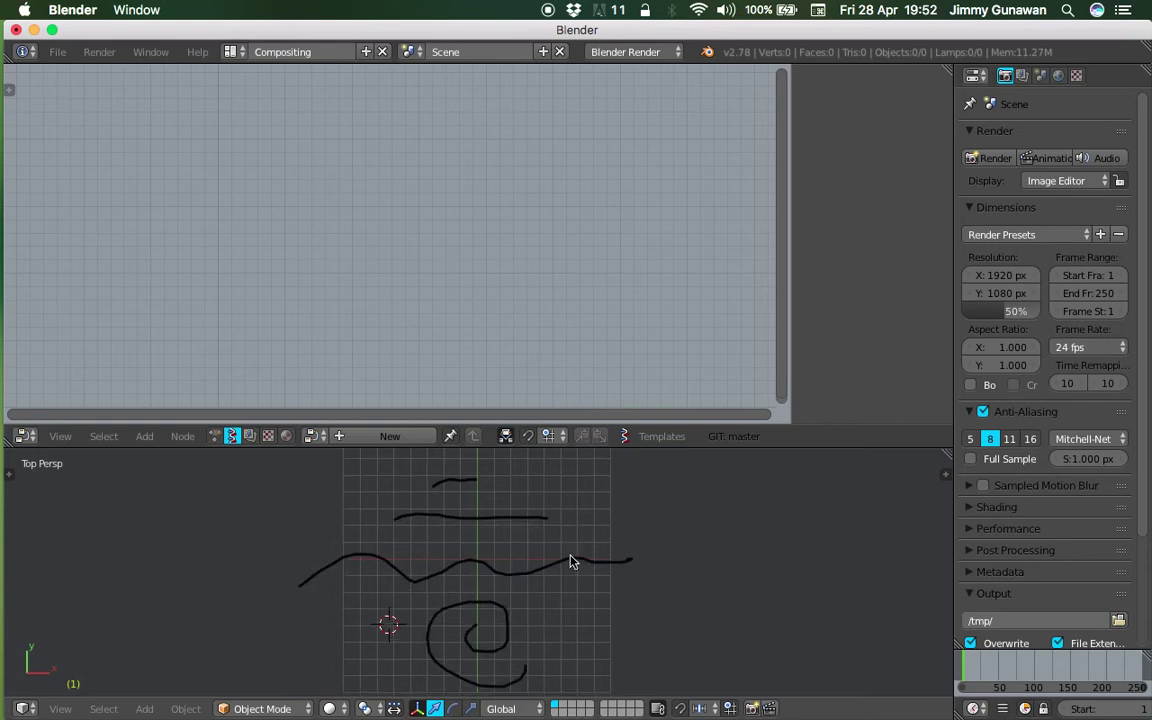
- Create a new Sverchok node tree and add an Object ID Selector node to it
left_click(368, 437)
key("shift+a")
left_click(248, 218)
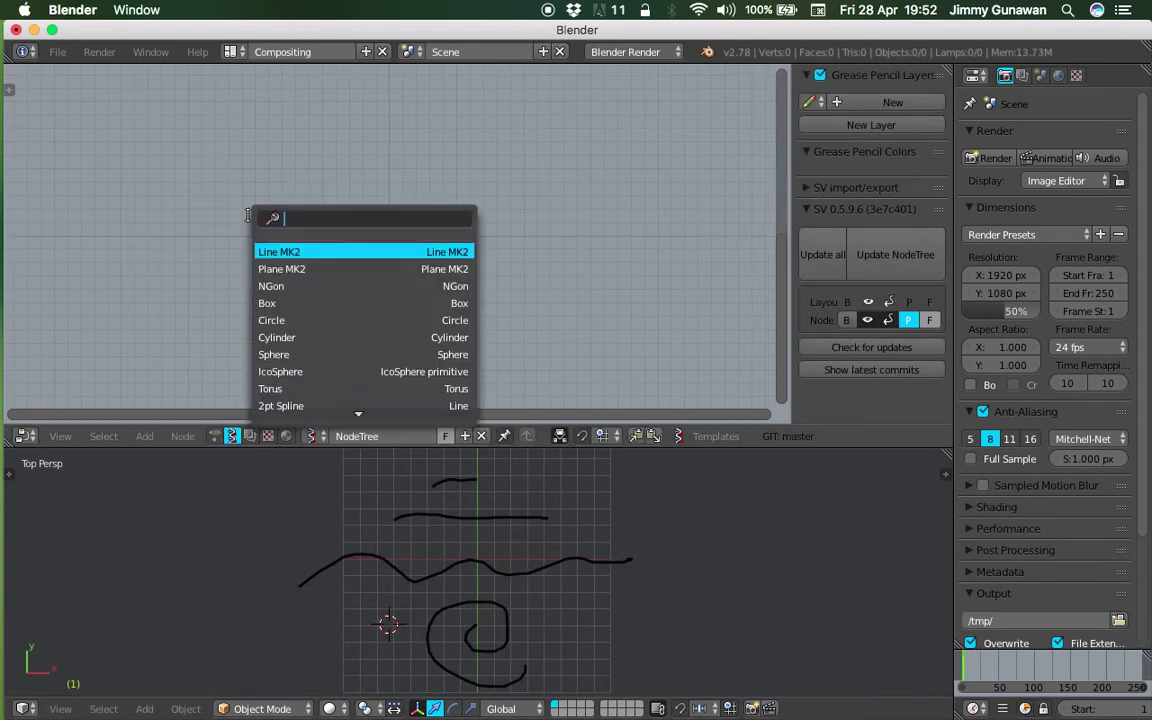
scroll(248, 215, "down", 5)
type("sele")
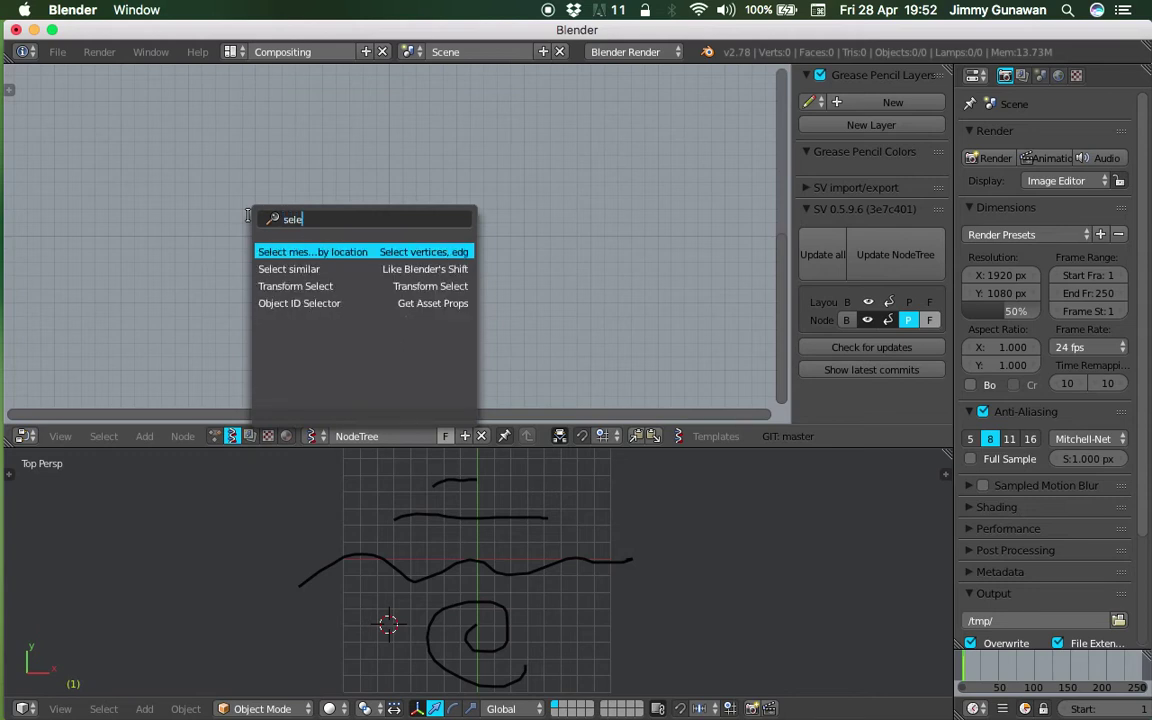
key("Down")
key("Down")
key("Down")
key("Return")
left_click(258, 216)
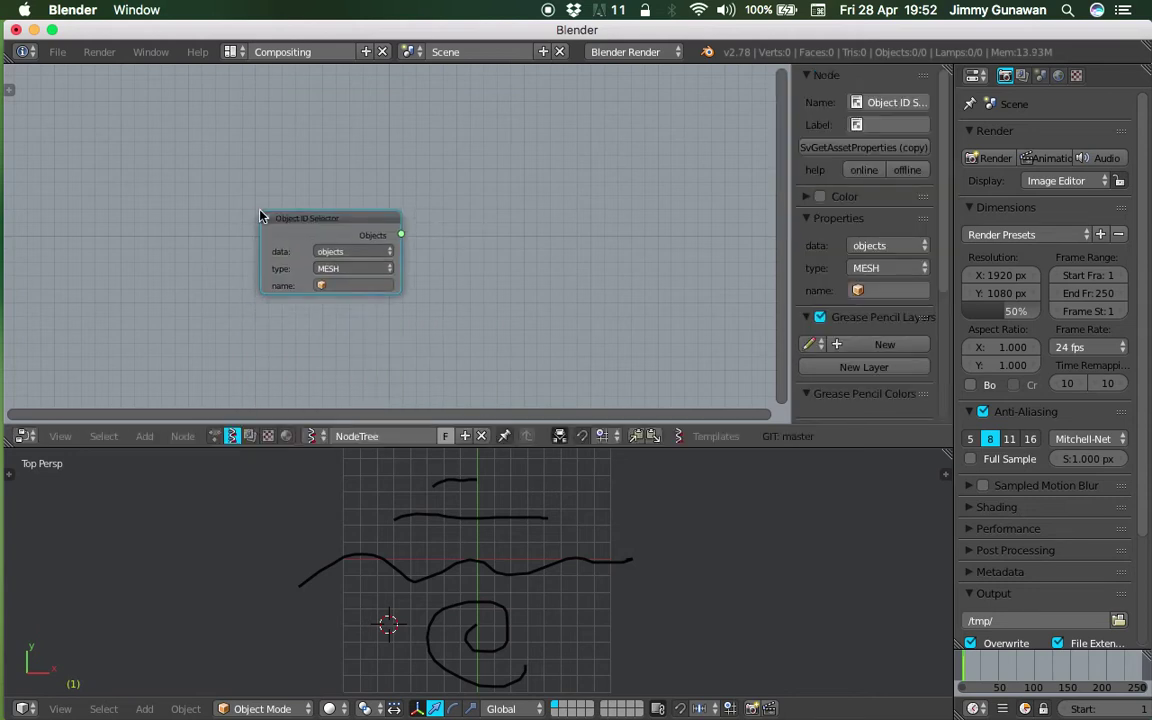
- Set the Object ID Selector to grease_pencil data with GPencil, layer GP_Layer and the active frame
left_click(340, 252)
left_click(344, 191)
left_click(352, 268)
left_click(362, 285)
left_click(352, 305)
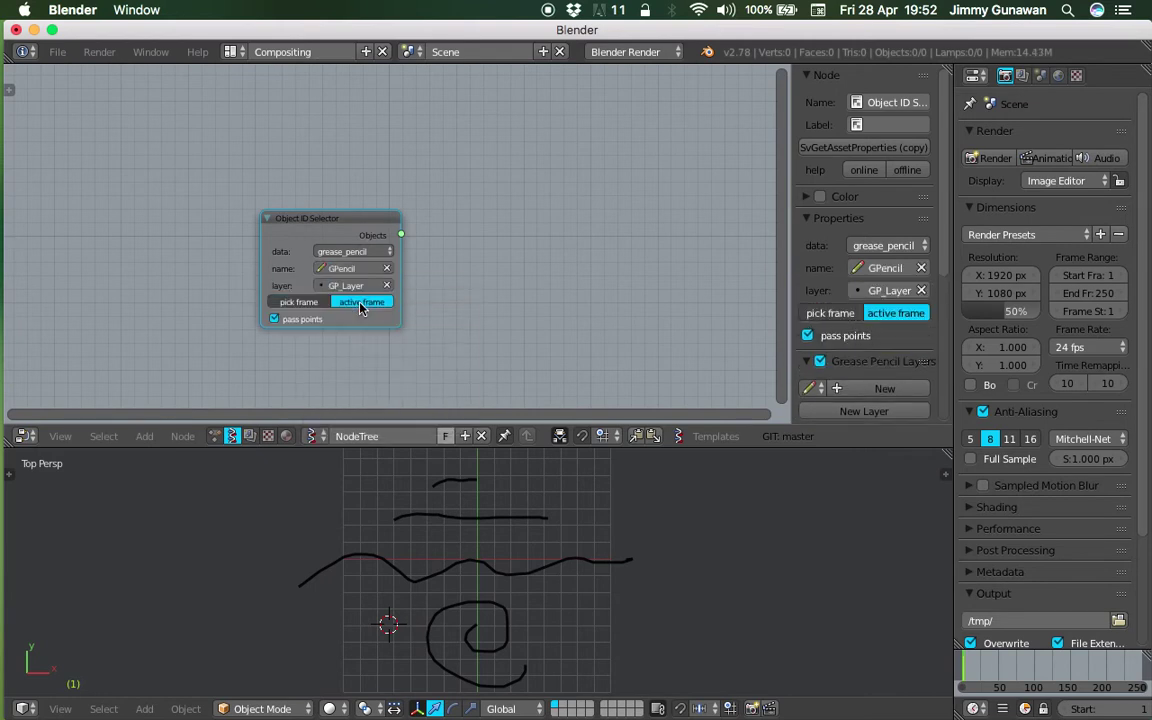
- Add a Viewer Draw node and link the Object ID Selector's Objects output to its vertices input
scroll(390, 246, "up", 1)
key("shift+a")
left_click(400, 231)
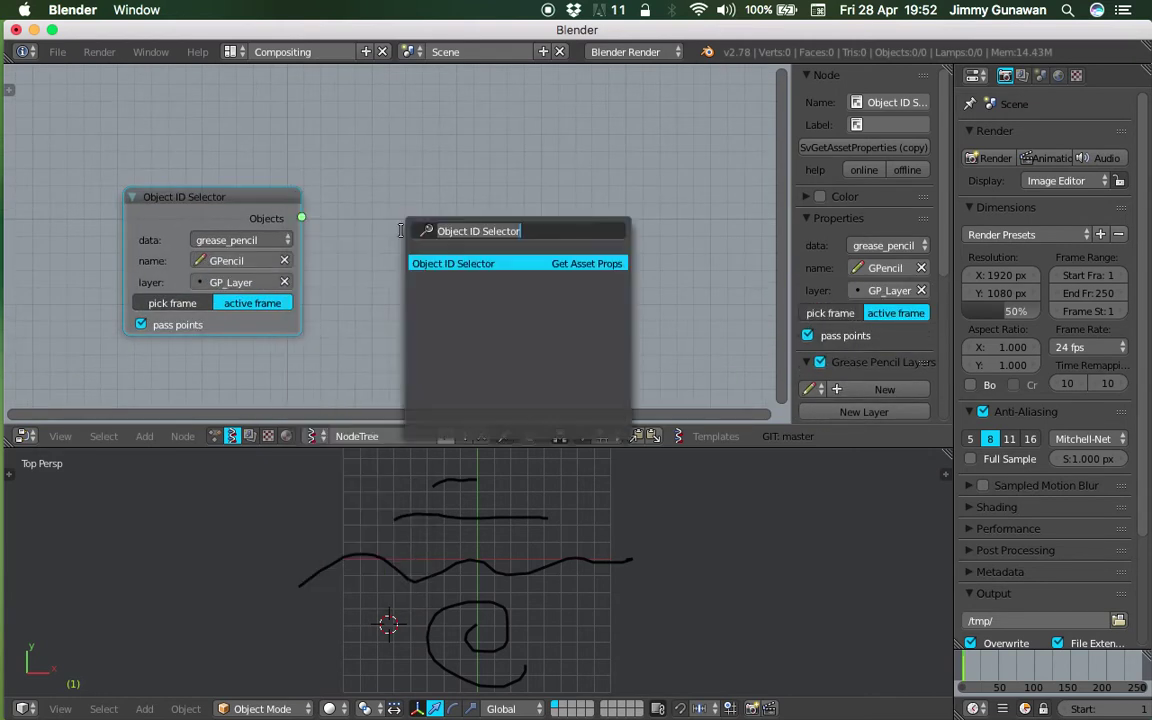
type("view")
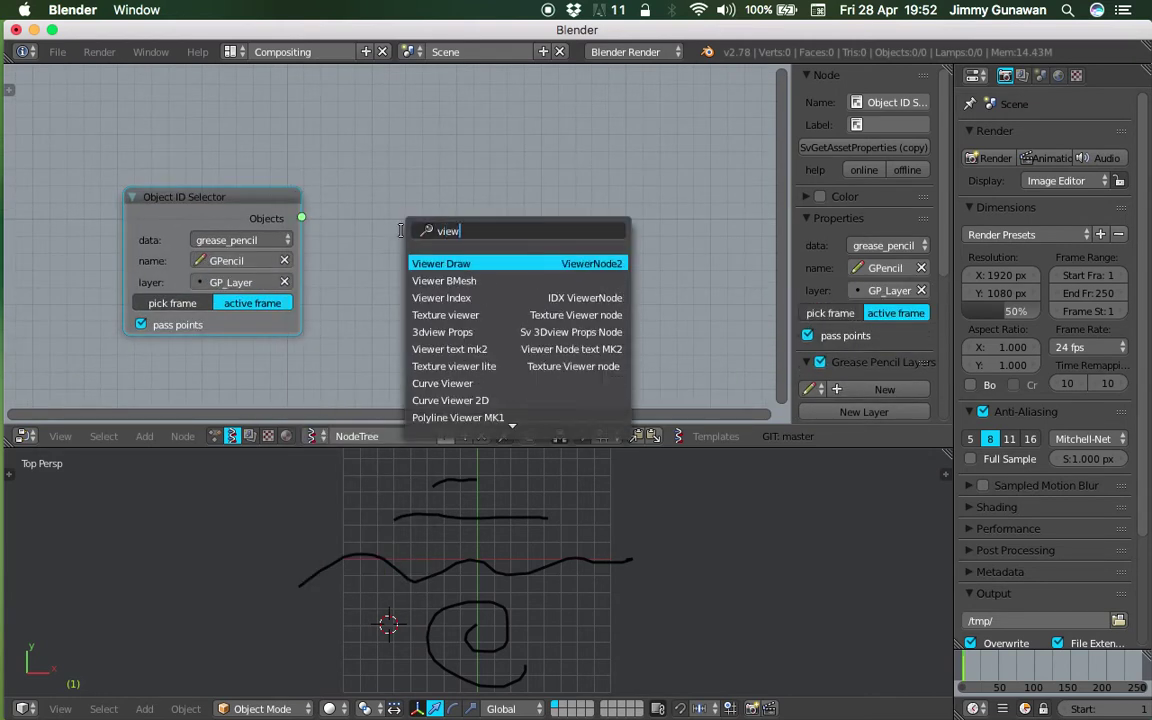
key("Return")
left_click(459, 180)
left_click_drag(301, 218, 458, 307)
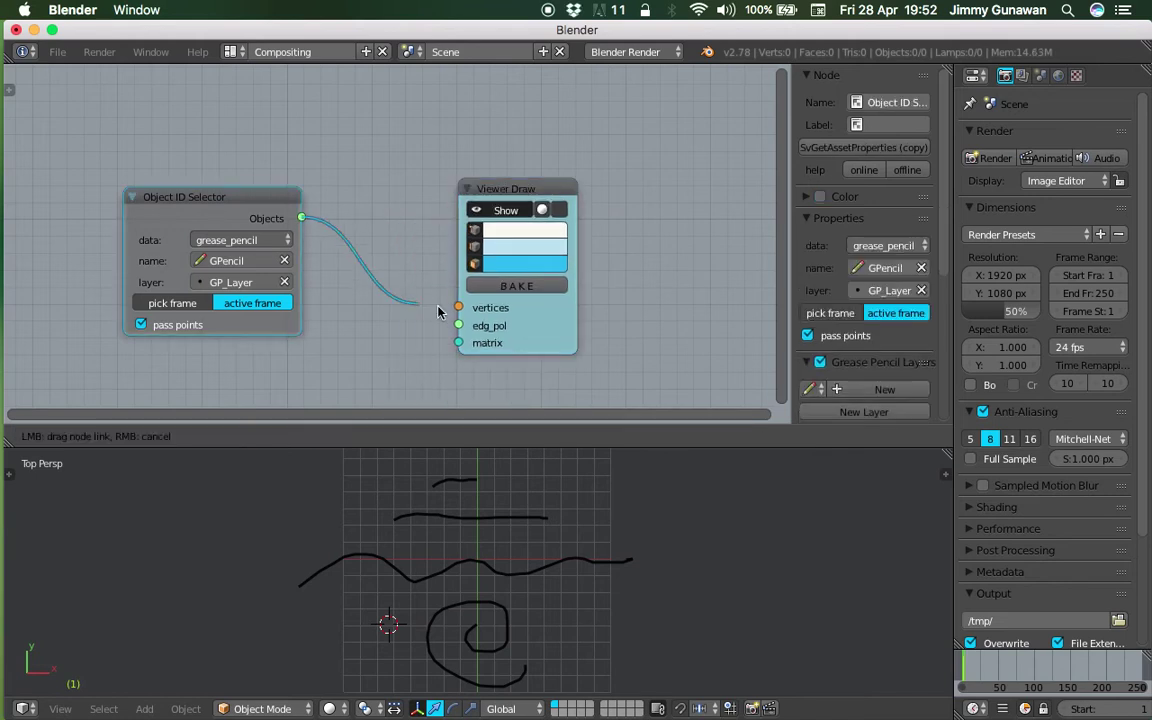
- Enlarge the 3D view and move the Object ID Selector and Viewer Draw nodes farther apart
mouse_move(493, 450)
left_mouse_down()
mouse_move(446, 405)
mouse_move(446, 312)
left_mouse_up()
scroll(391, 427, "up", 3)
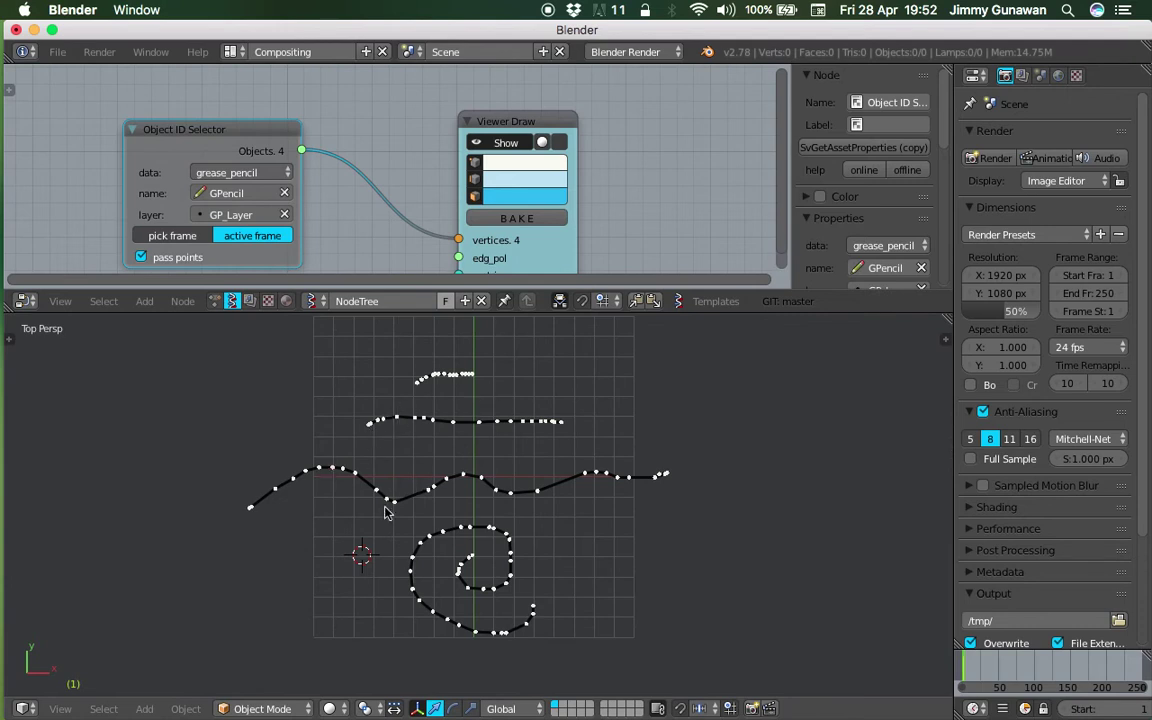
left_click_drag(648, 312, 648, 330)
middle_click_drag(507, 231, 522, 213)
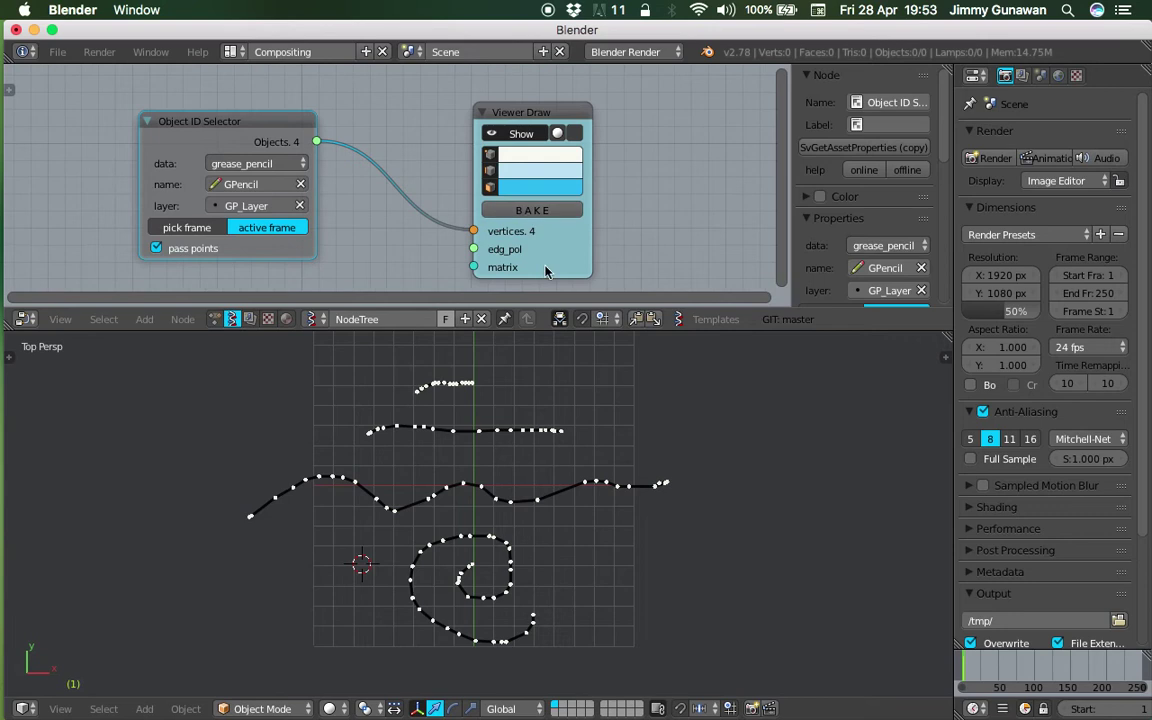
left_click_drag(495, 235, 574, 217)
left_click_drag(259, 119, 197, 119)
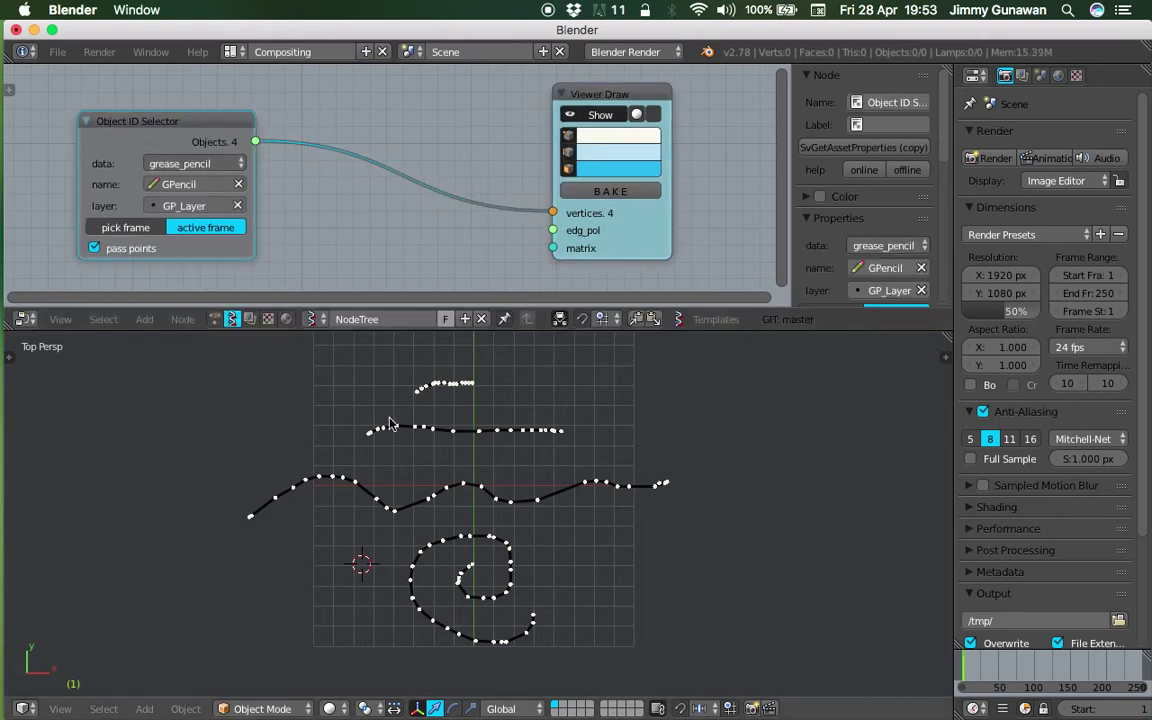
- Insert a Vector Interpolation mk3 node into the link between Object ID Selector and Viewer Draw
key("alt+space")
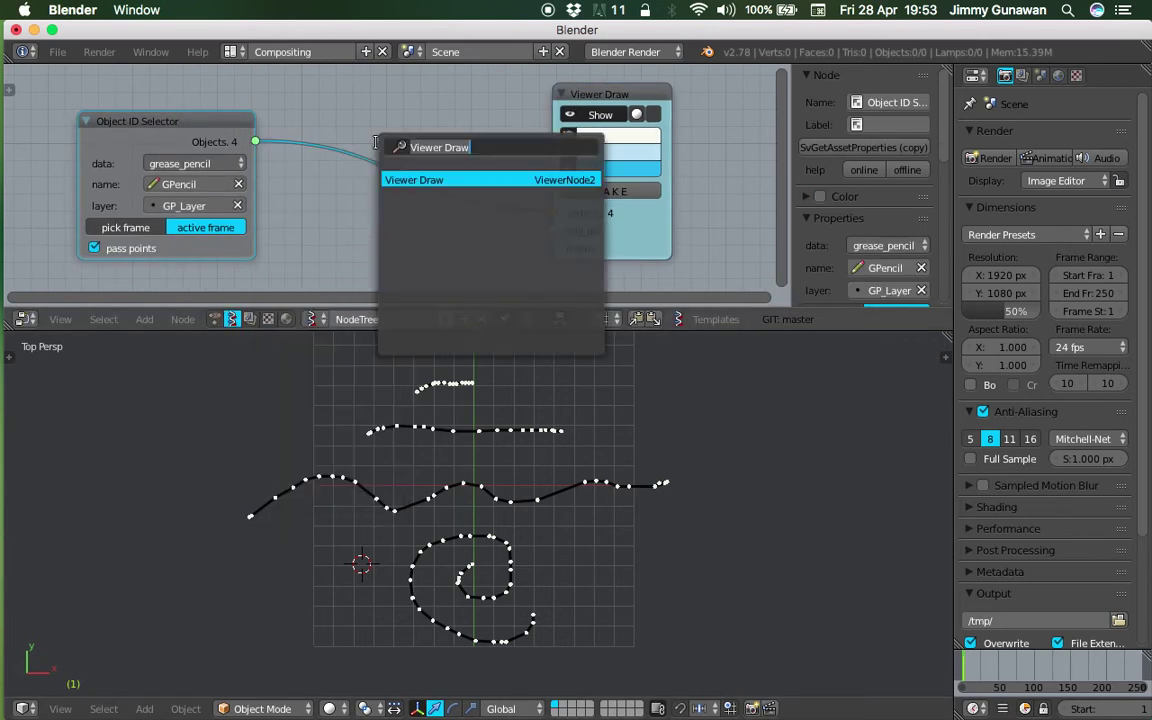
type("vector i")
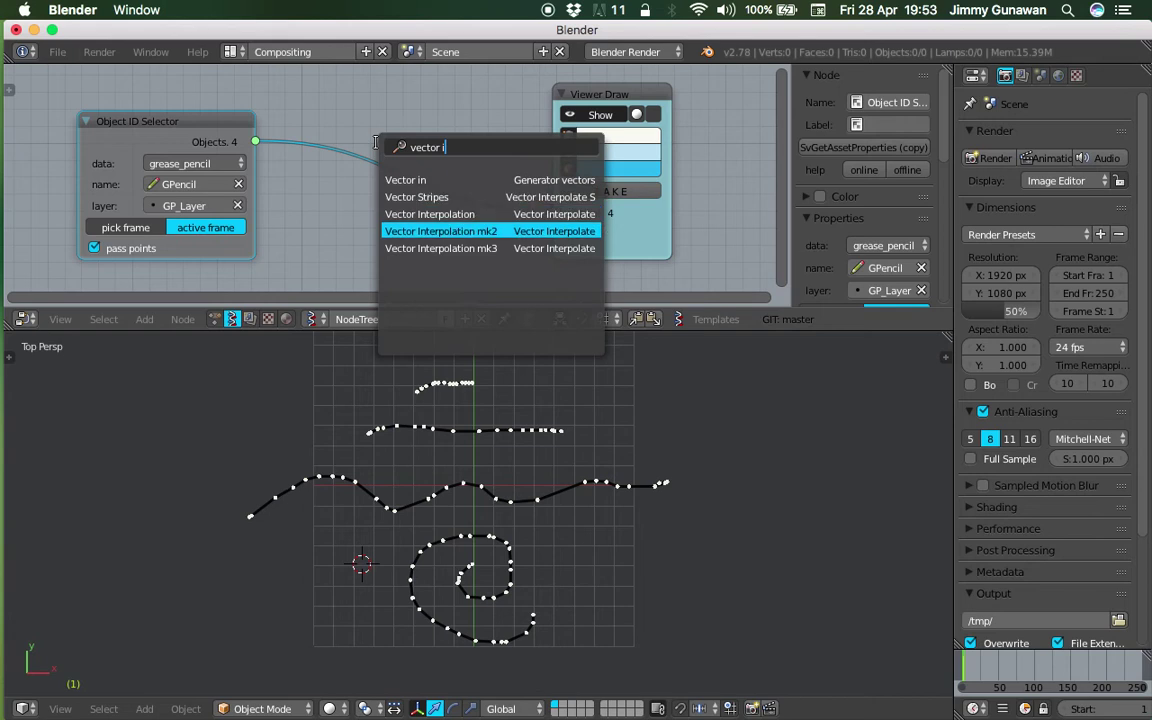
key("Return")
left_click(380, 145)
scroll(327, 185, "down", 3)
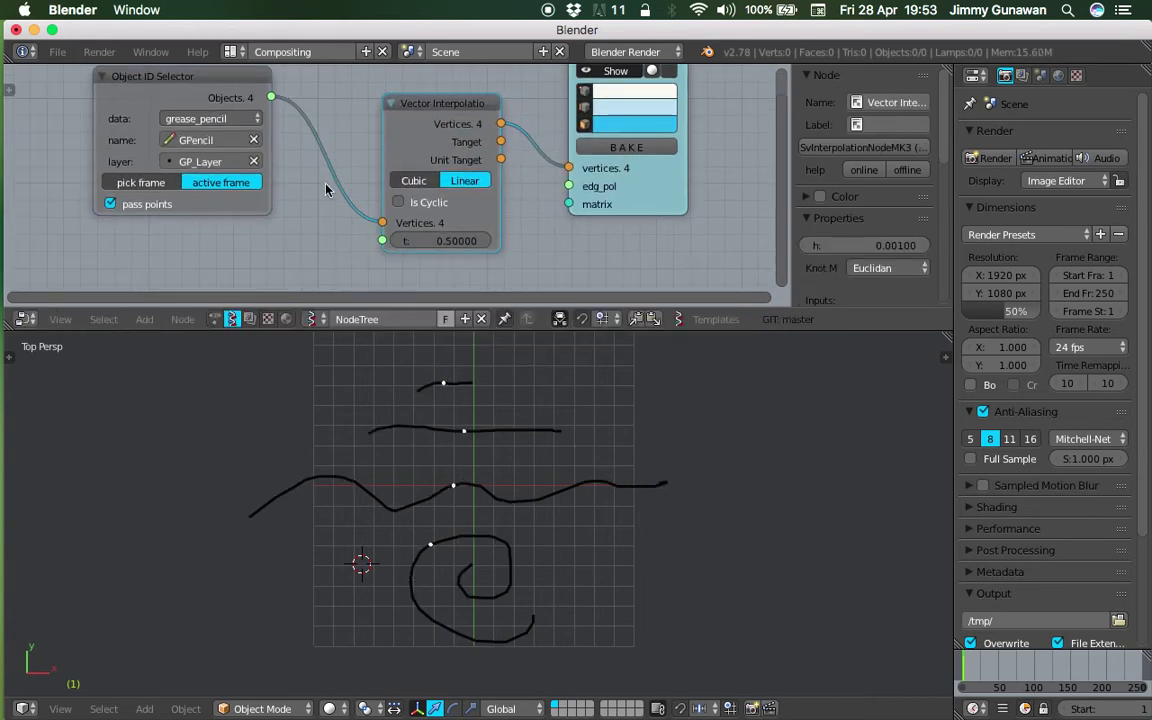
- Add a Range Float node below the Object ID Selector
key("shift+a")
left_click(276, 218)
type("range")
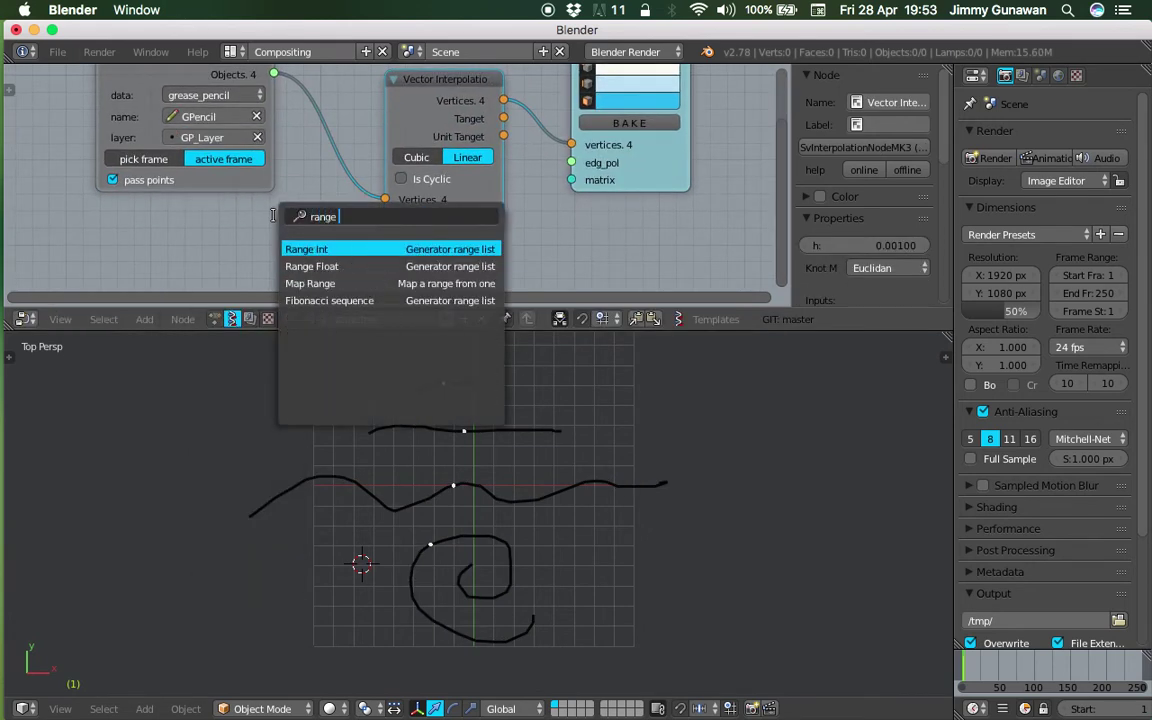
key("Down")
key("Return")
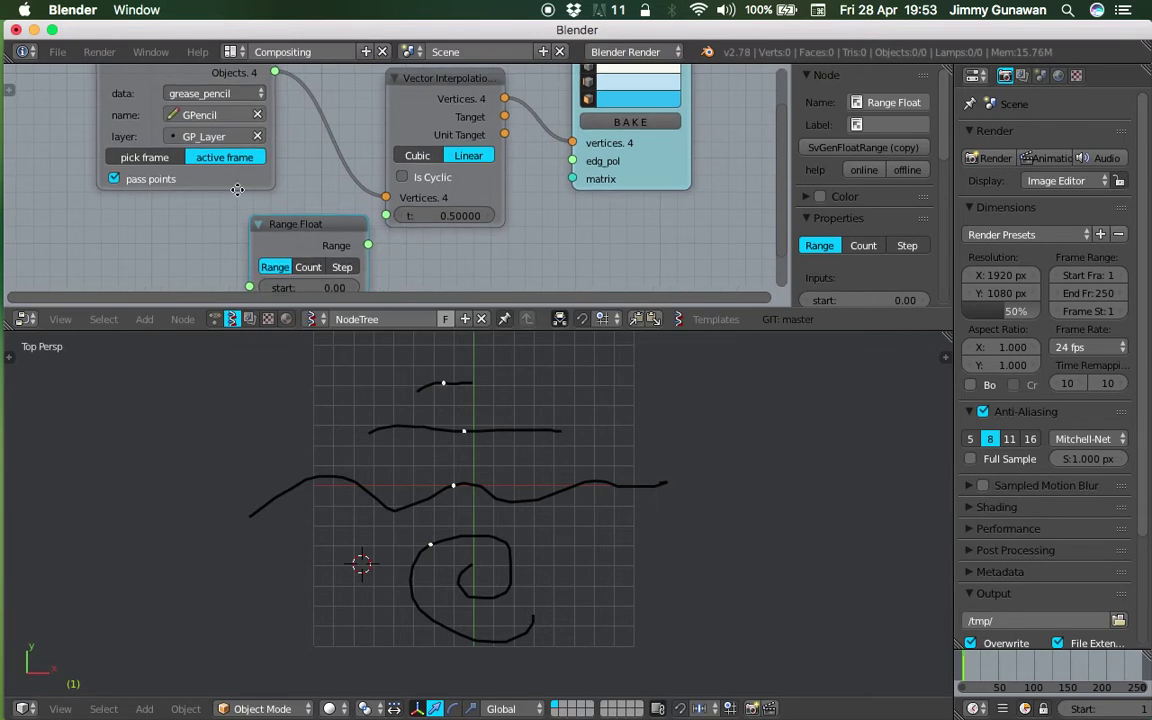
left_click(283, 197)
- Set Range Float to Count mode with stop 1.00 and count 29, linking its Range output to Vector Interpolation's t input
scroll(283, 197, "down", 3)
left_click(299, 197)
left_click(301, 235)
type("1")
key("Return")
left_click_drag(303, 156, 378, 146)
left_click_drag(250, 262, 282, 262)
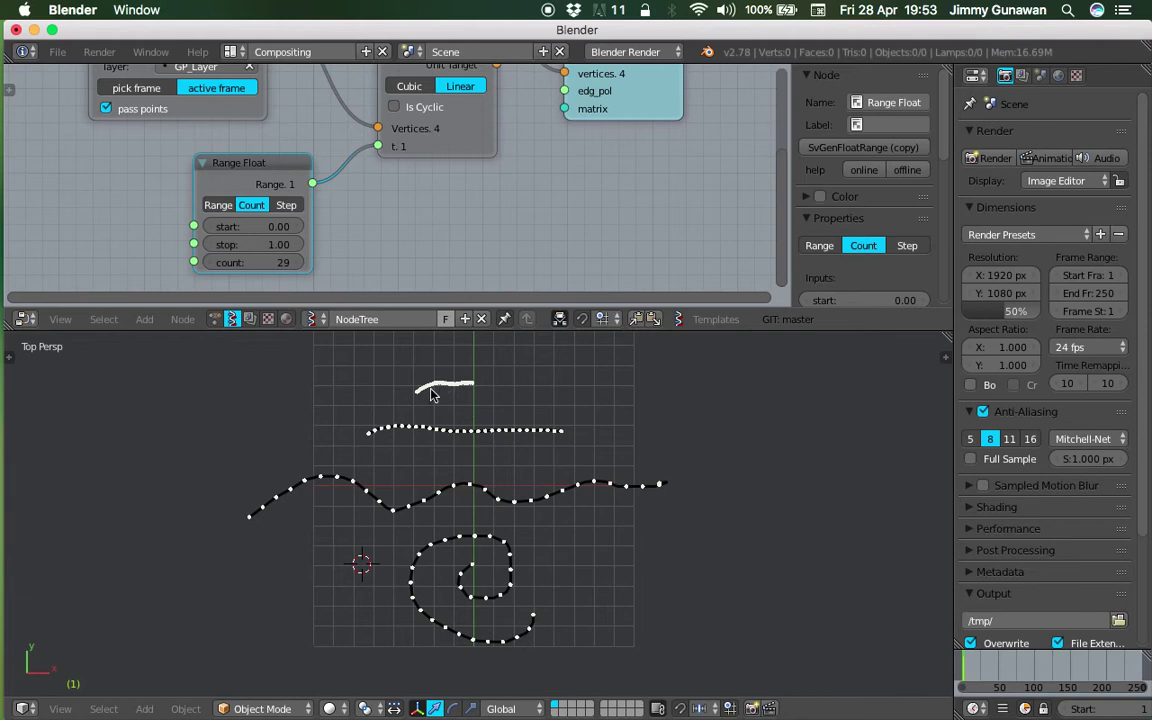
scroll(432, 392, "up", 6)
scroll(534, 543, "down", 4)
scroll(353, 481, "down", 4, "shift")
scroll(493, 590, "down", 1)
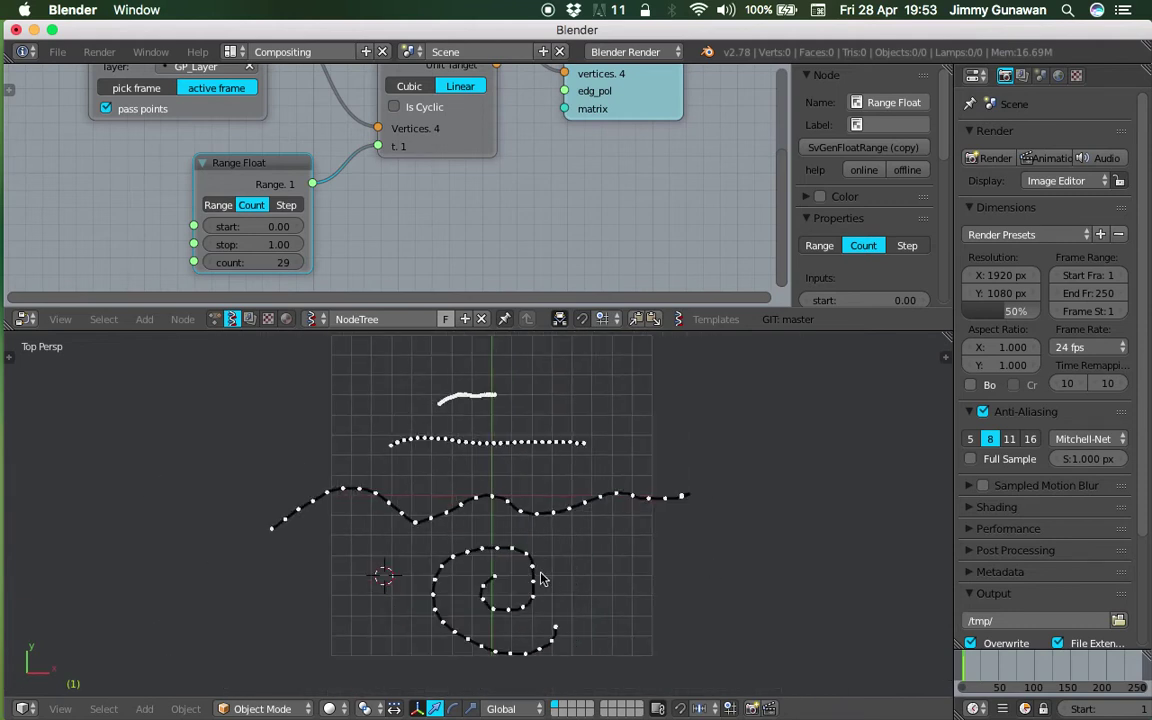
scroll(510, 555, "up", 1)
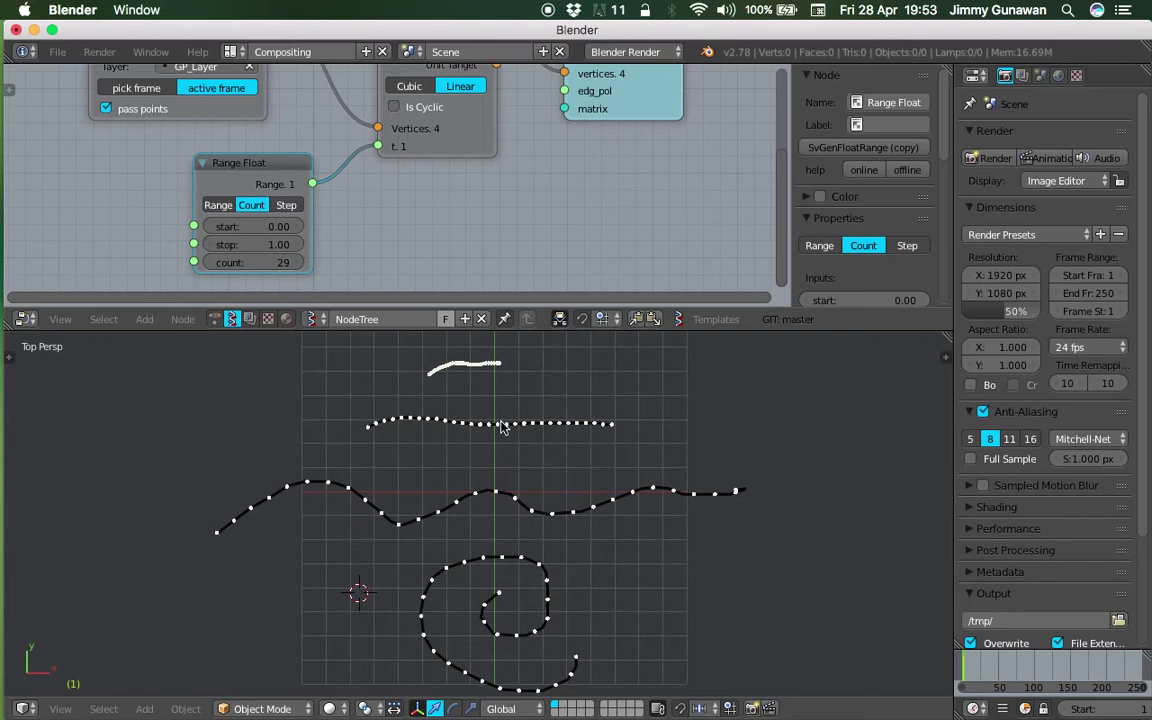
- Save the Blender file to the Desktop as sv_grease_emoji_001.blend
key("ctrl+s")
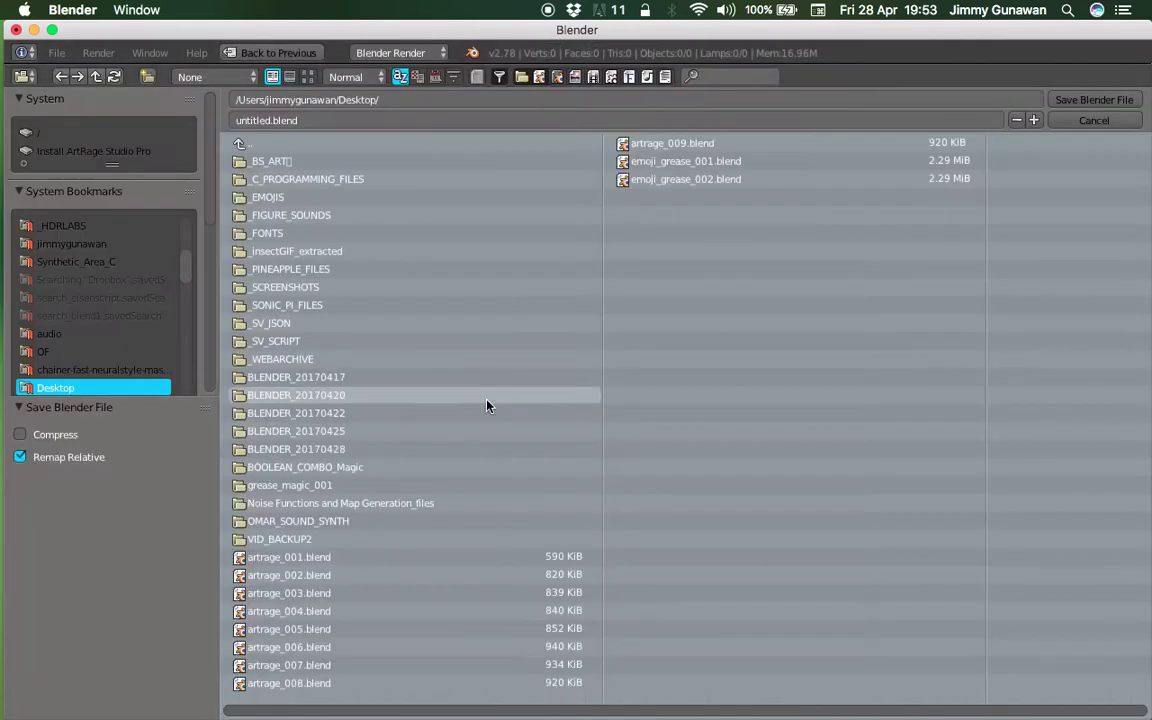
left_click(373, 115)
type("sv_grease_e")
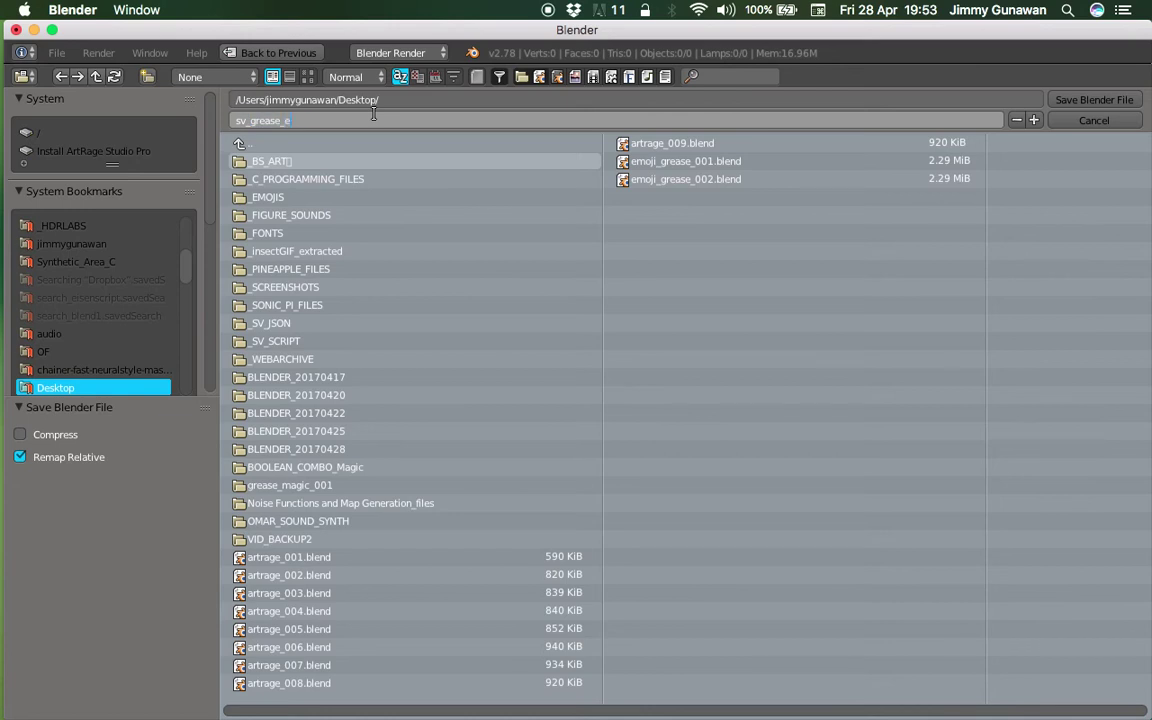
type("moji_001")
key("Return")
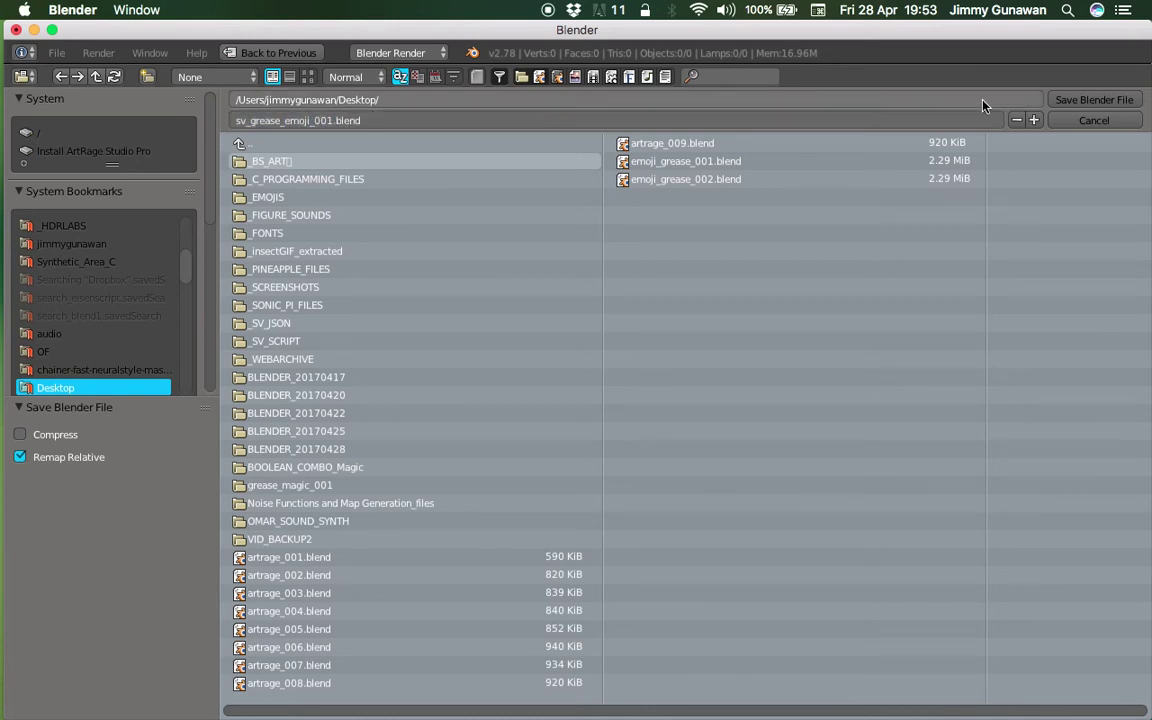
left_click(1064, 101)
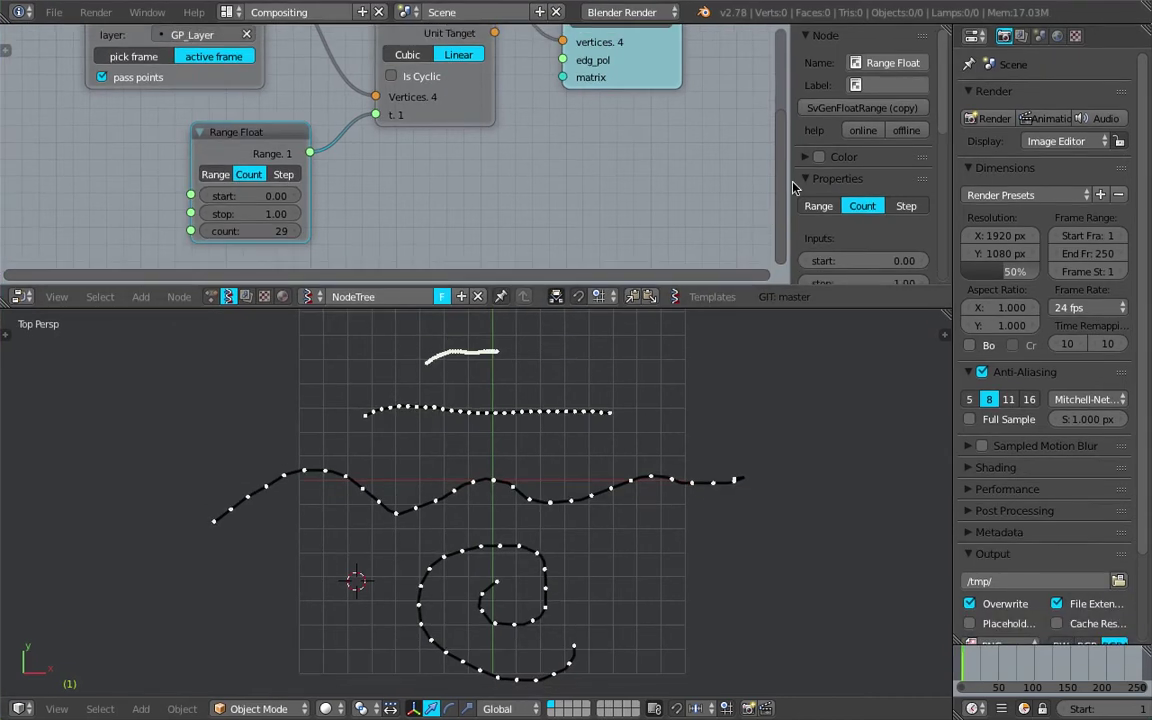
- Enlarge the node editor with its sidebar hidden, and save the file again over the existing one
left_click_drag(793, 187, 946, 194)
left_click_drag(836, 310, 834, 368)
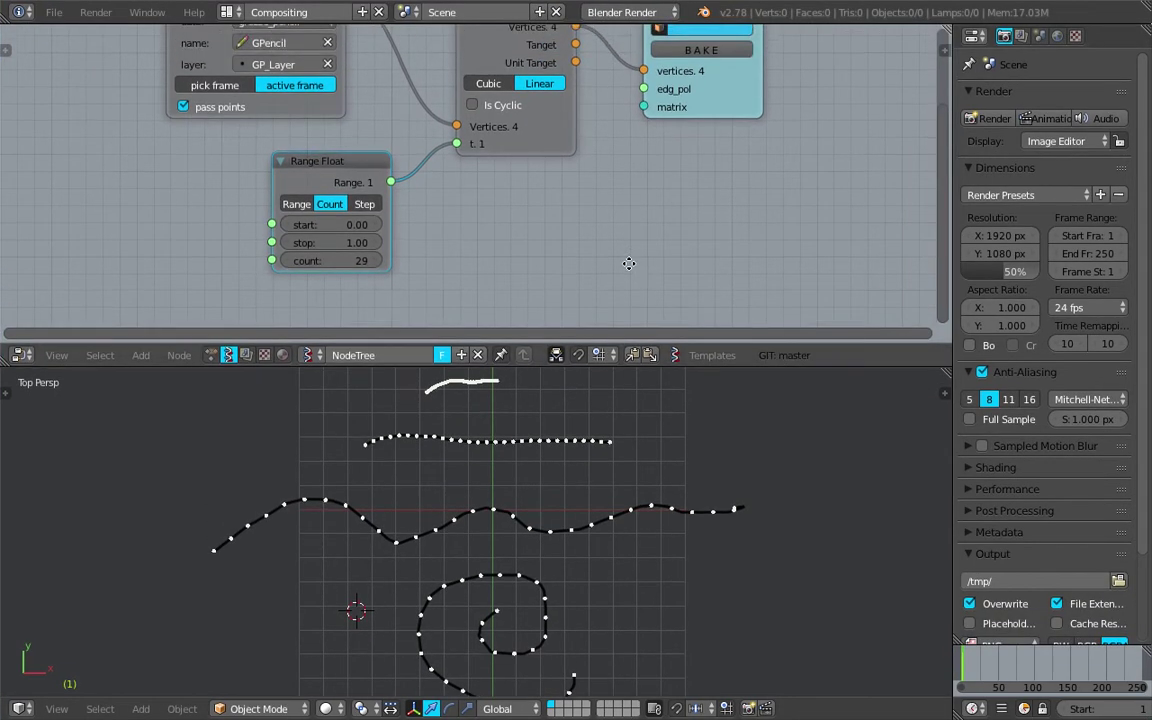
middle_click_drag(629, 264, 581, 243)
key("ctrl+s")
left_click(589, 249)
- Add a Scripted Node Lite node below the Viewer Draw node
key("shift+a")
left_click(554, 213)
type("scrip")
key("Return")
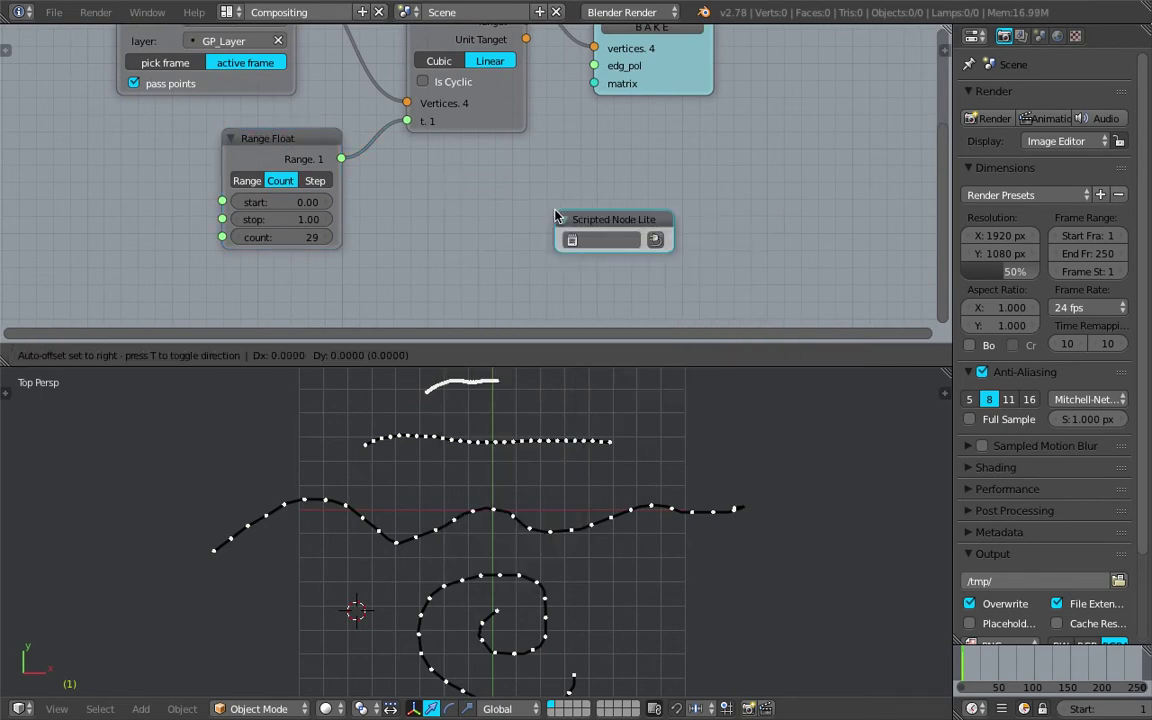
left_click(619, 205)
- Load the Path Length SNLite template into the Scripted Node Lite from its sidebar properties and reposition the node
scroll(712, 126, "up", 1)
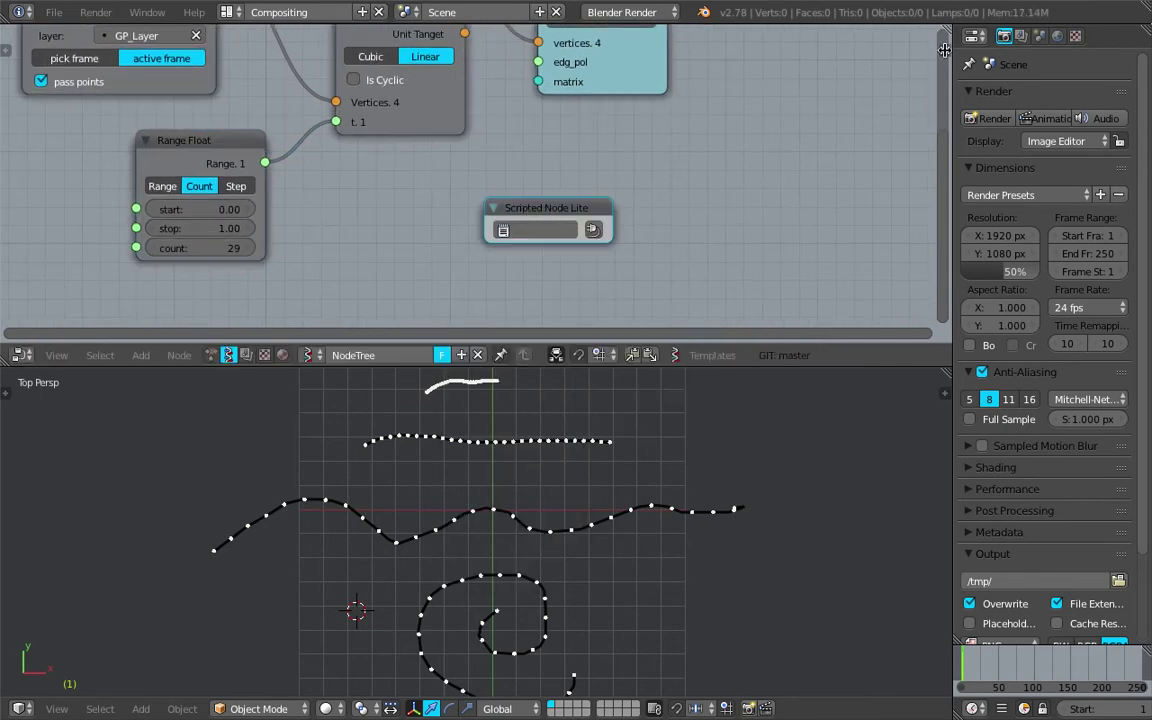
key("n")
left_click_drag(517, 200, 551, 188)
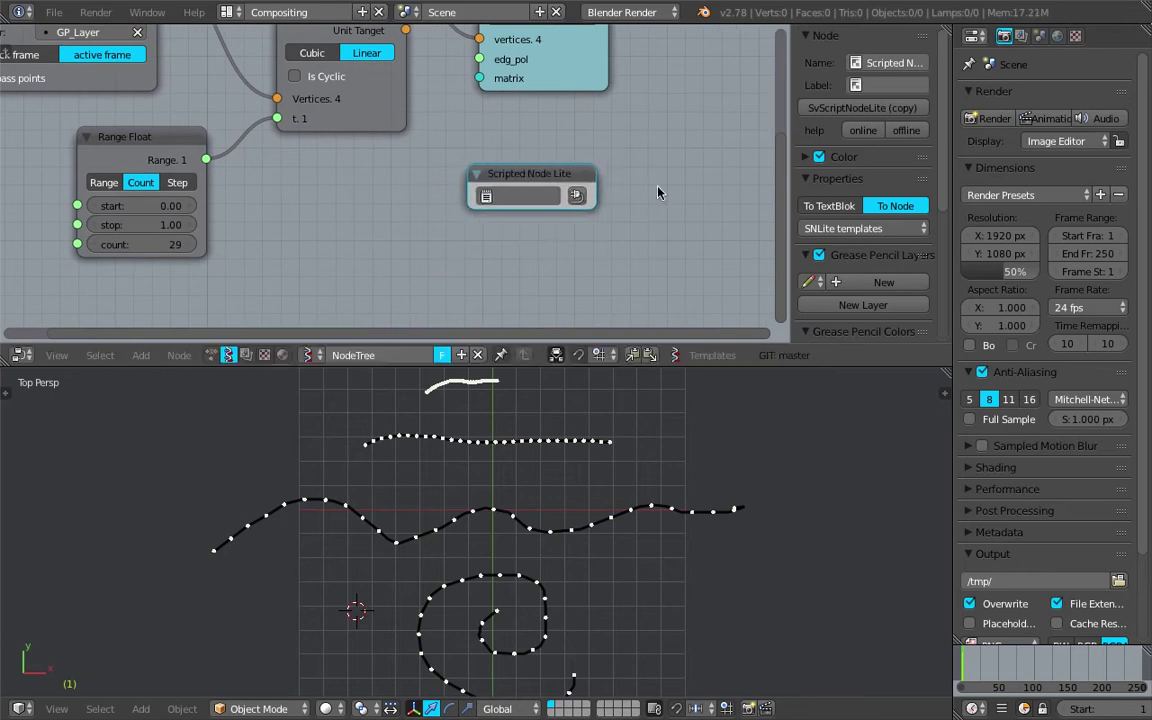
scroll(861, 239, "down", 3)
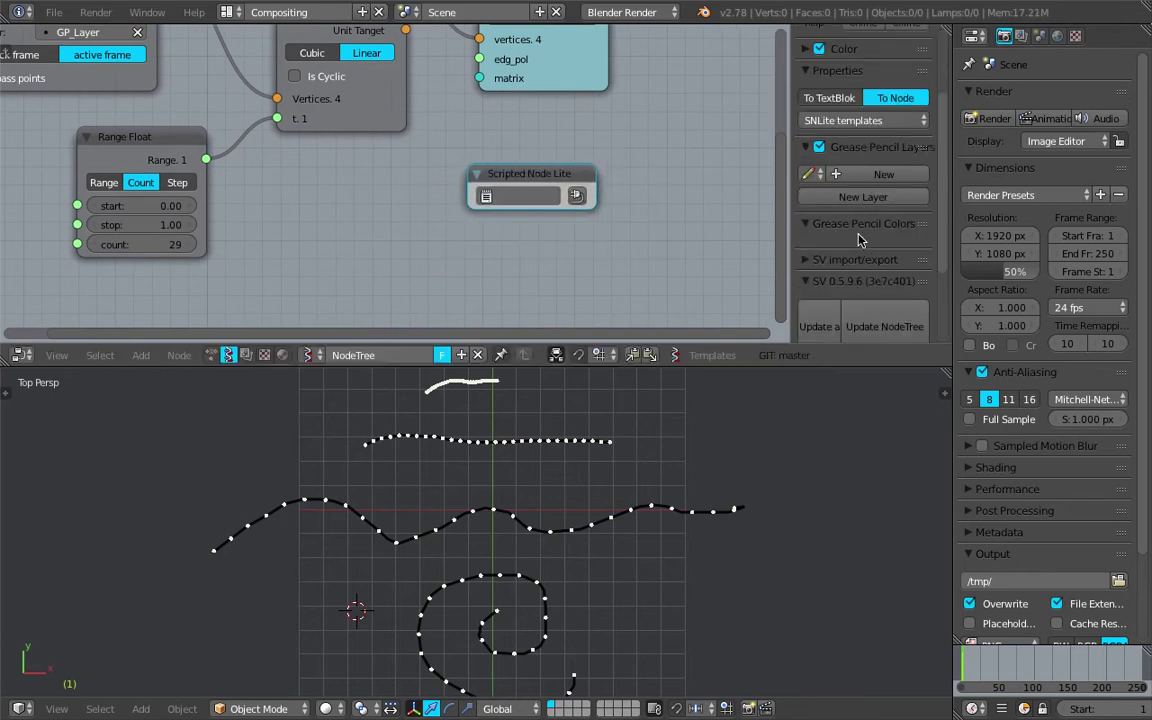
left_click(875, 121)
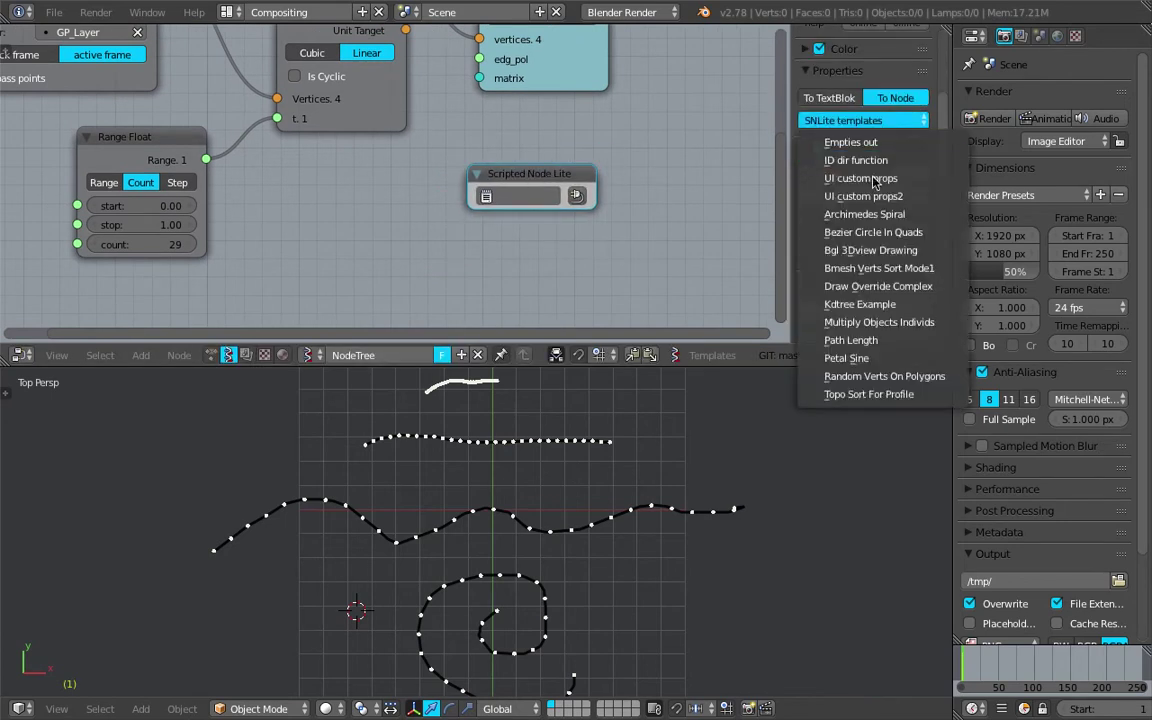
left_click(877, 342)
left_click_drag(530, 176, 435, 174)
scroll(440, 240, "up", 1)
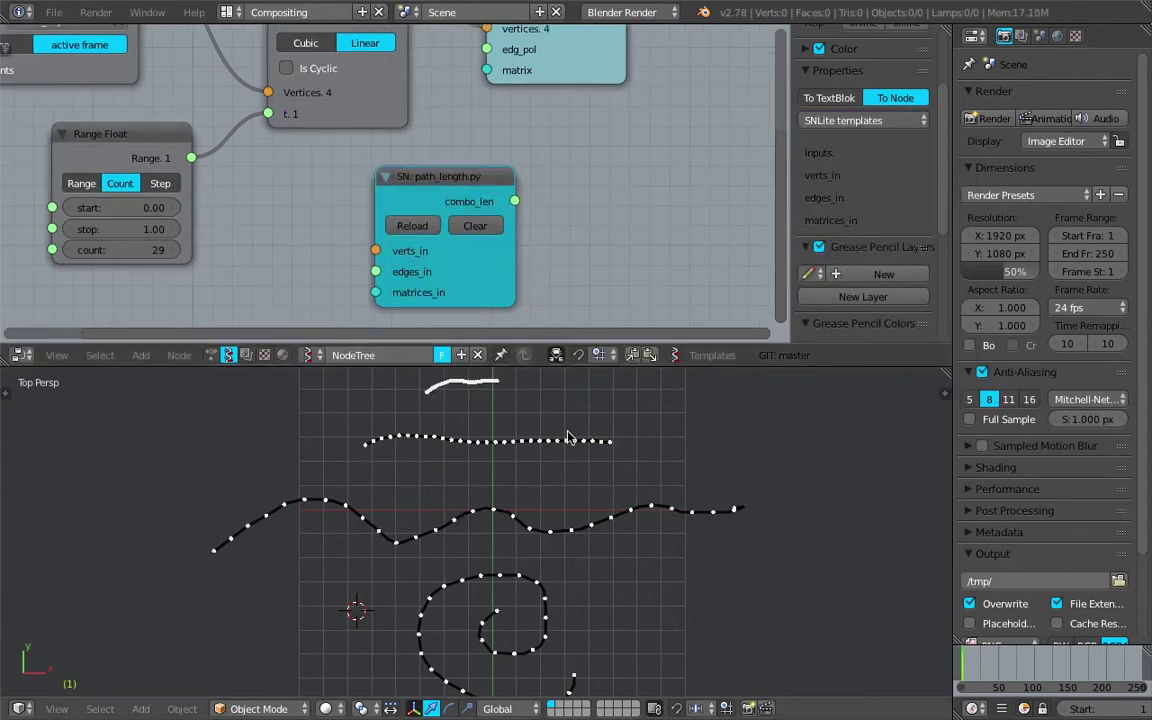
- Make the node editor taller and hide its sidebar again
left_click_drag(625, 345, 625, 419)
scroll(556, 550, "up", 2)
scroll(425, 493, "up", 1)
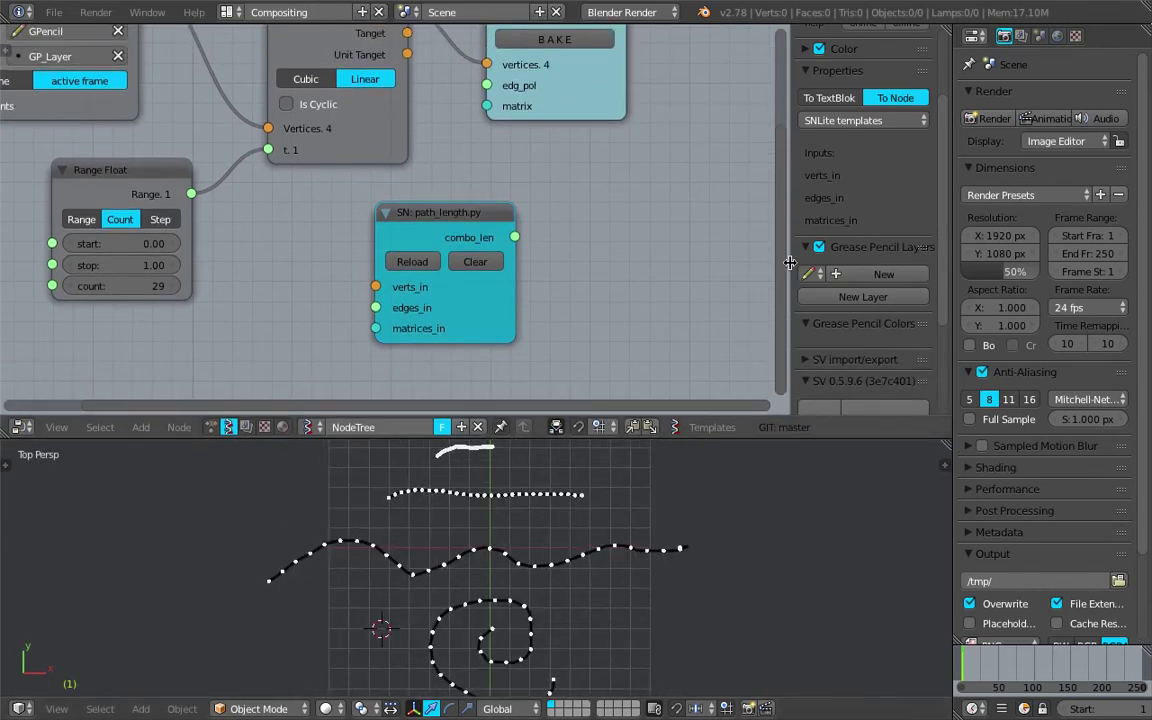
left_click_drag(790, 257, 900, 250)
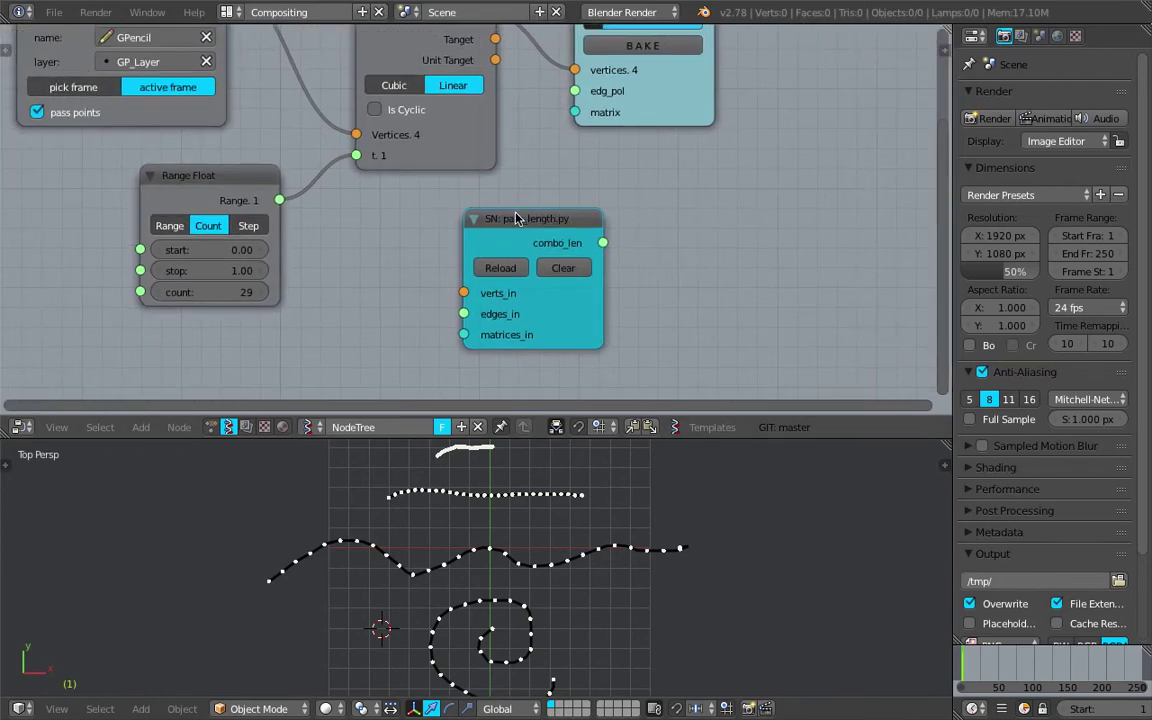
- Place the path_length.py node below Vector Interpolation and link the Object ID Selector's Objects output to its verts_in
scroll(443, 233, "down", 1)
left_click_drag(480, 245, 407, 240)
key("Home")
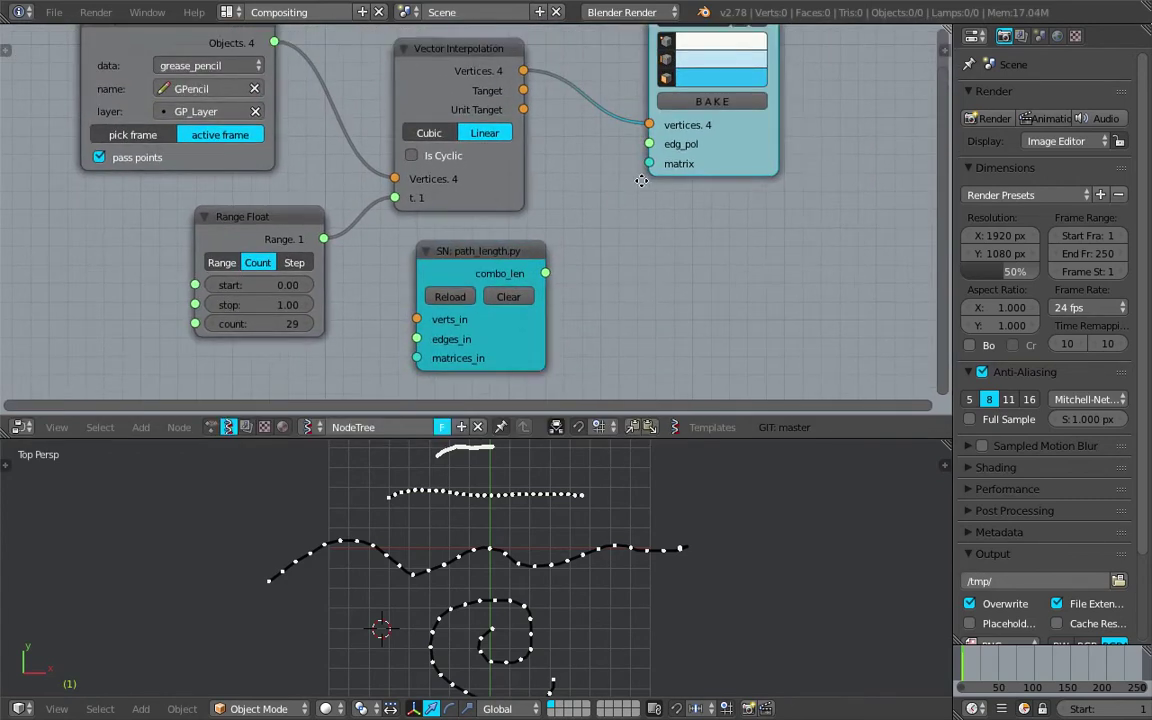
left_click_drag(248, 62, 428, 317)
left_click_drag(527, 252, 424, 203)
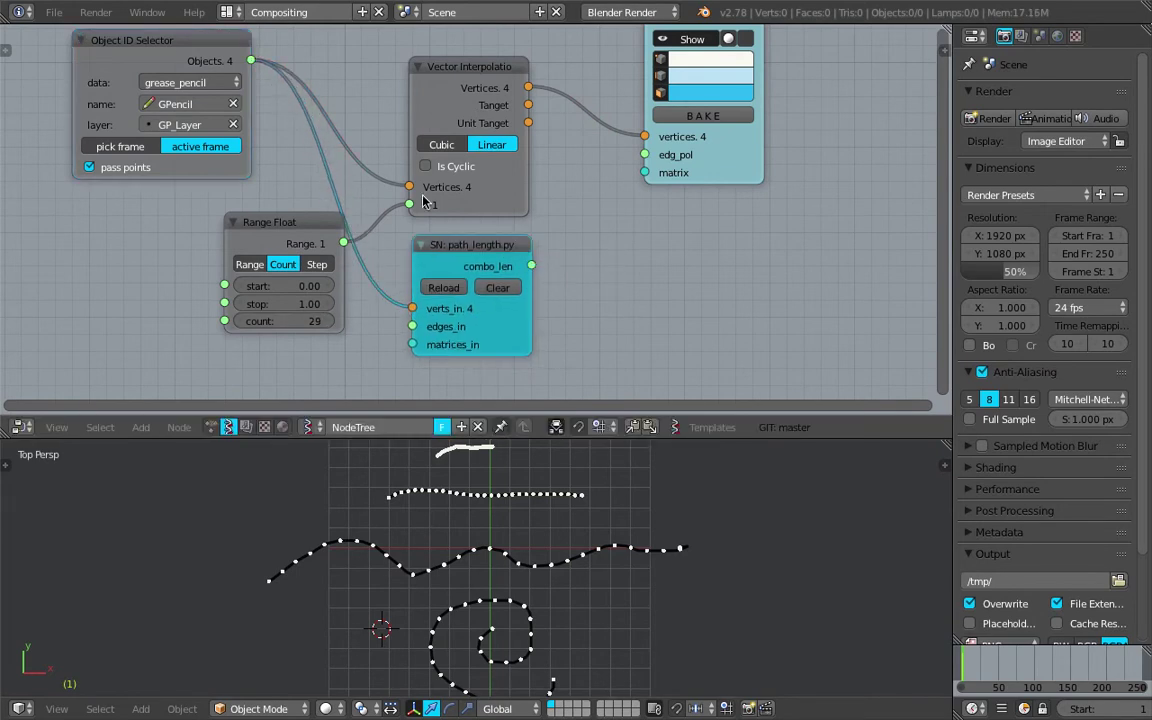
- Link path_length.py's combo_len output to Range Float's count input and place the script node ahead of Range Float
left_click_drag(532, 266, 556, 250)
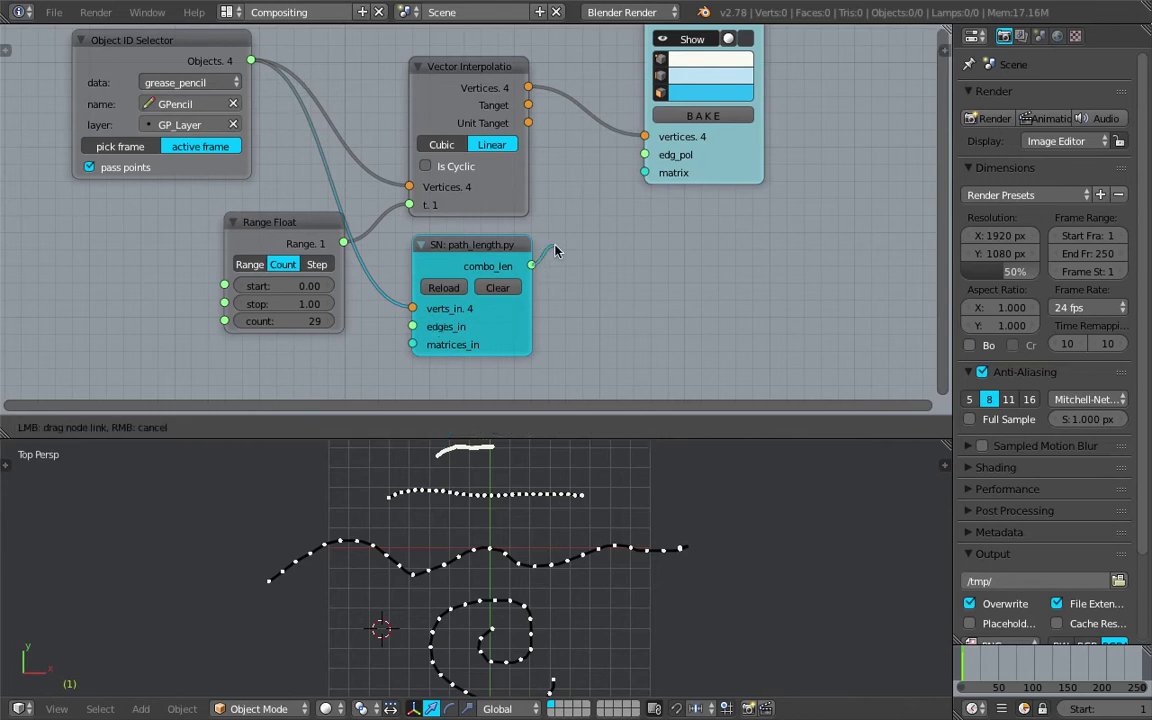
left_click_drag(556, 250, 224, 321)
left_click_drag(469, 243, 121, 253)
- Spread out the path_length.py, Object ID Selector and Range Float nodes to make room between the script and the range
middle_click_drag(207, 238, 387, 200)
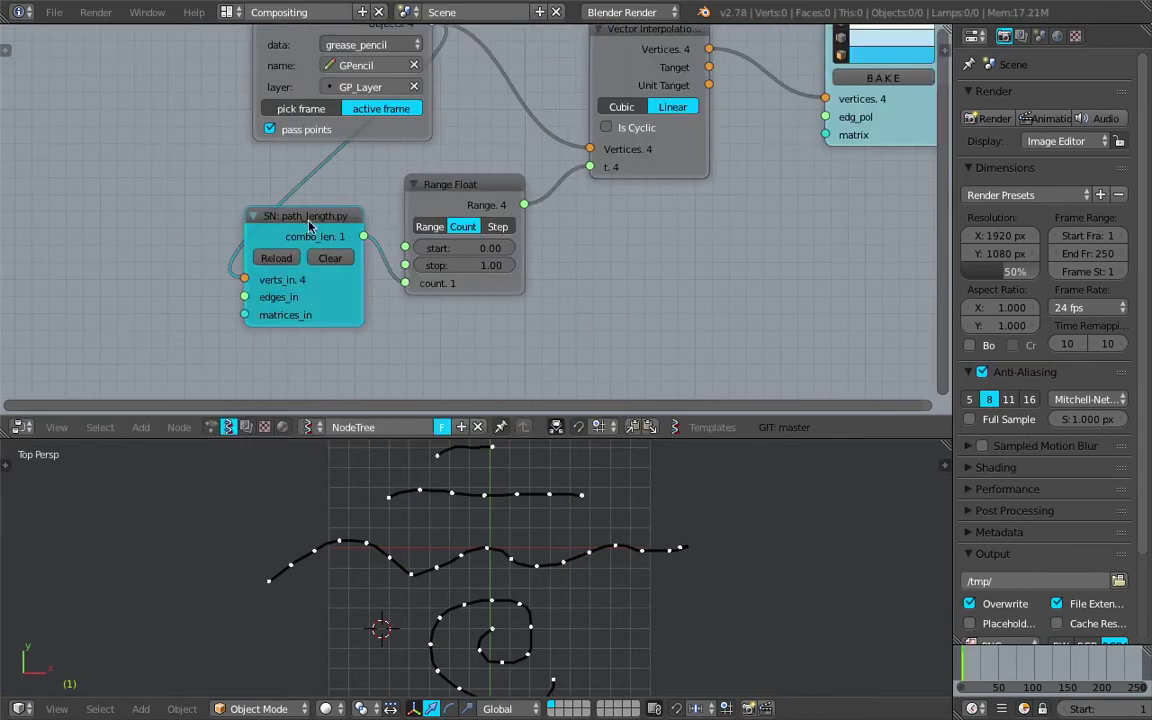
left_click_drag(309, 222, 246, 240)
left_click_drag(274, 76, 154, 95)
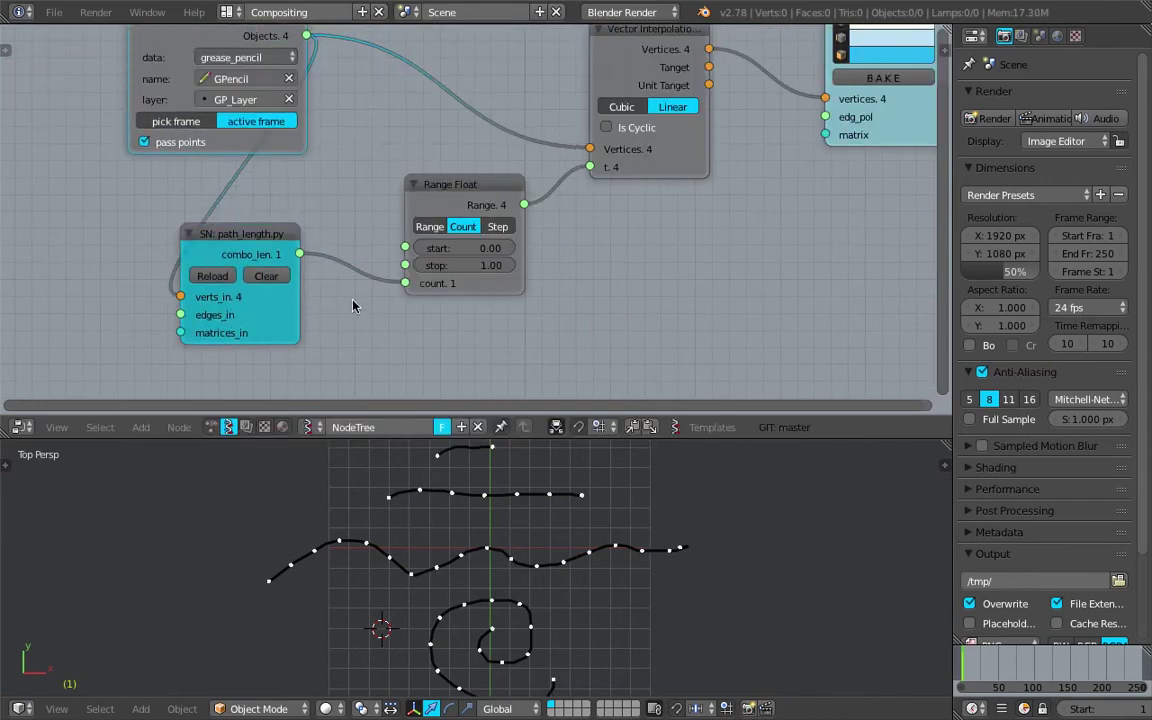
left_click_drag(228, 245, 200, 233)
left_click_drag(426, 206, 437, 213)
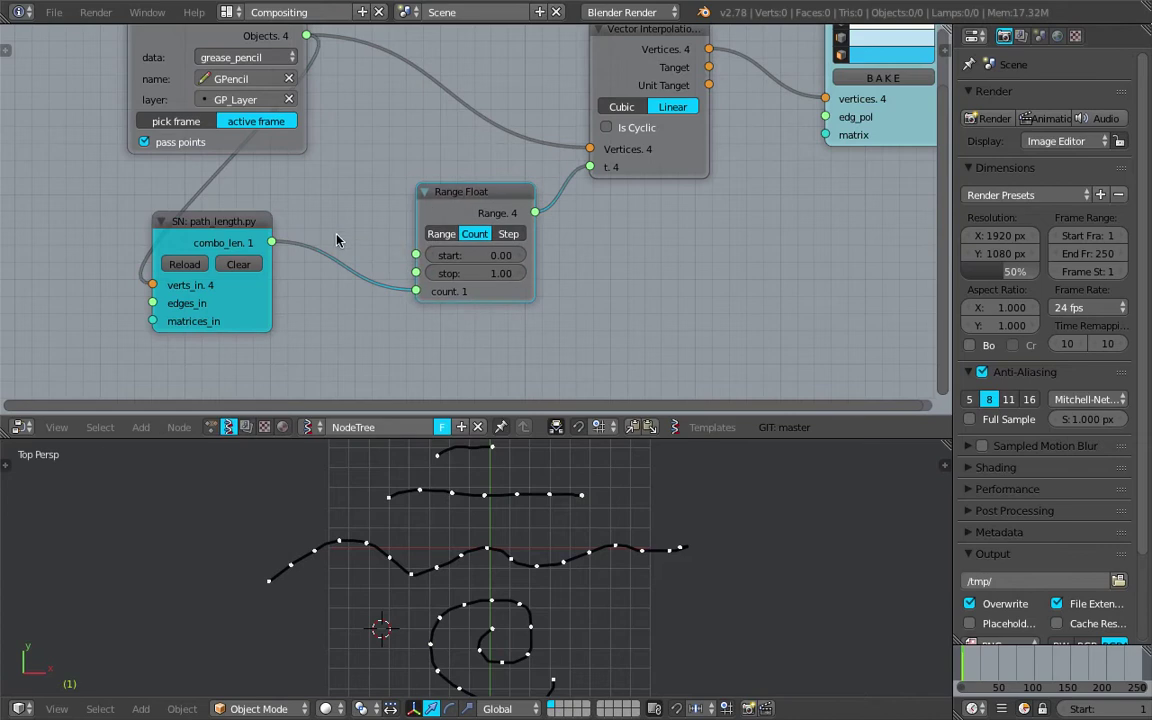
- Insert a Math MK2 node into the link between path_length.py and Range Float
key("space")
type("math")
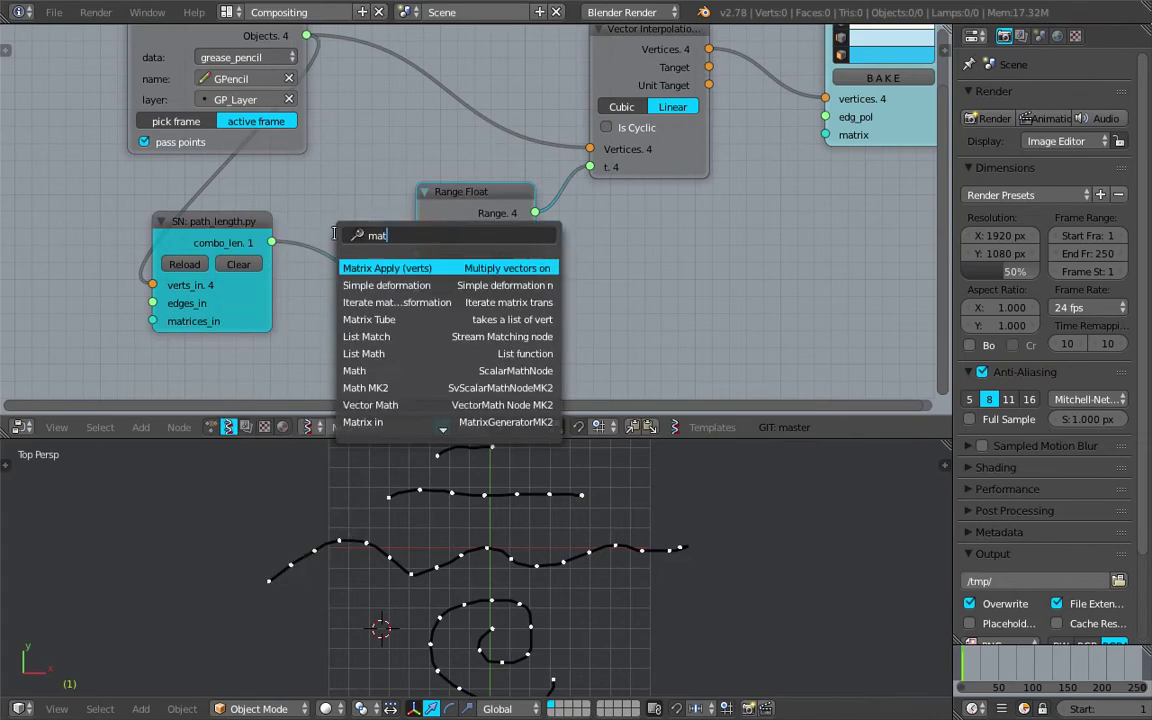
key("Down")
key("Return")
left_click(340, 240)
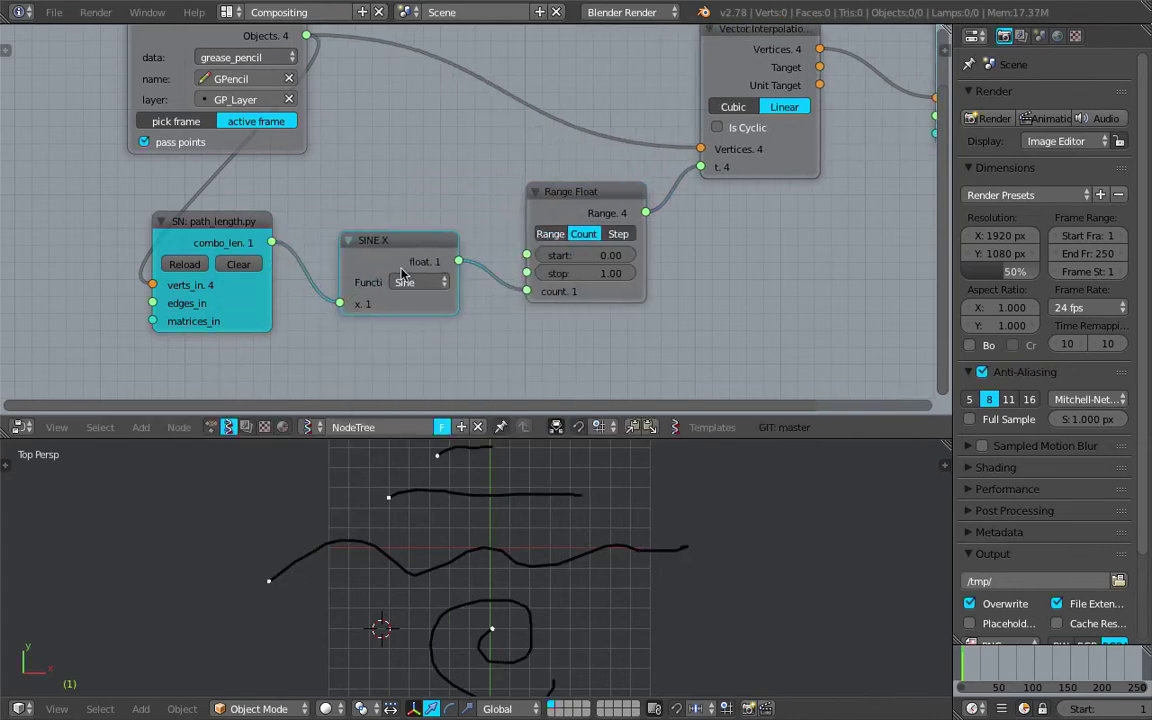
- Set the new math node's function to + and save the file
left_click(405, 283)
left_click(455, 472)
left_click(450, 321)
scroll(440, 295, "right", 1, "ctrl")
key("ctrl+s")
left_click(350, 238)
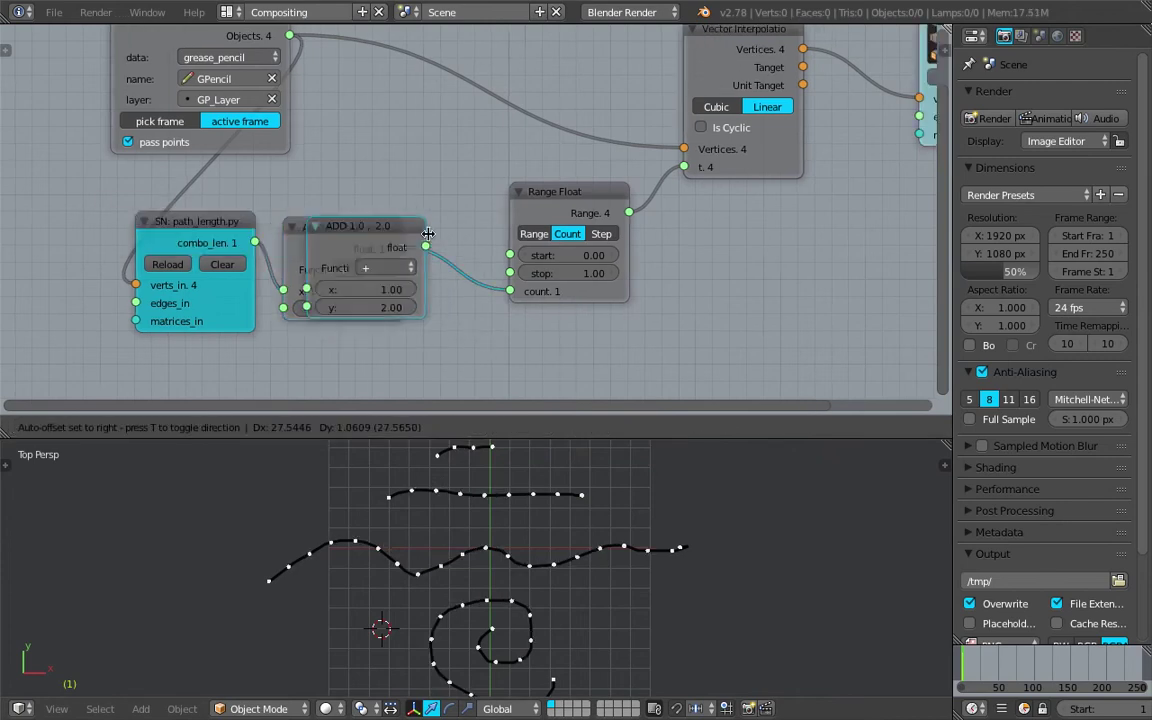
- Duplicate the ADD node into the link before Range Float and set the copy's function to *
key("shift+d")
left_click(537, 244)
left_click(560, 272)
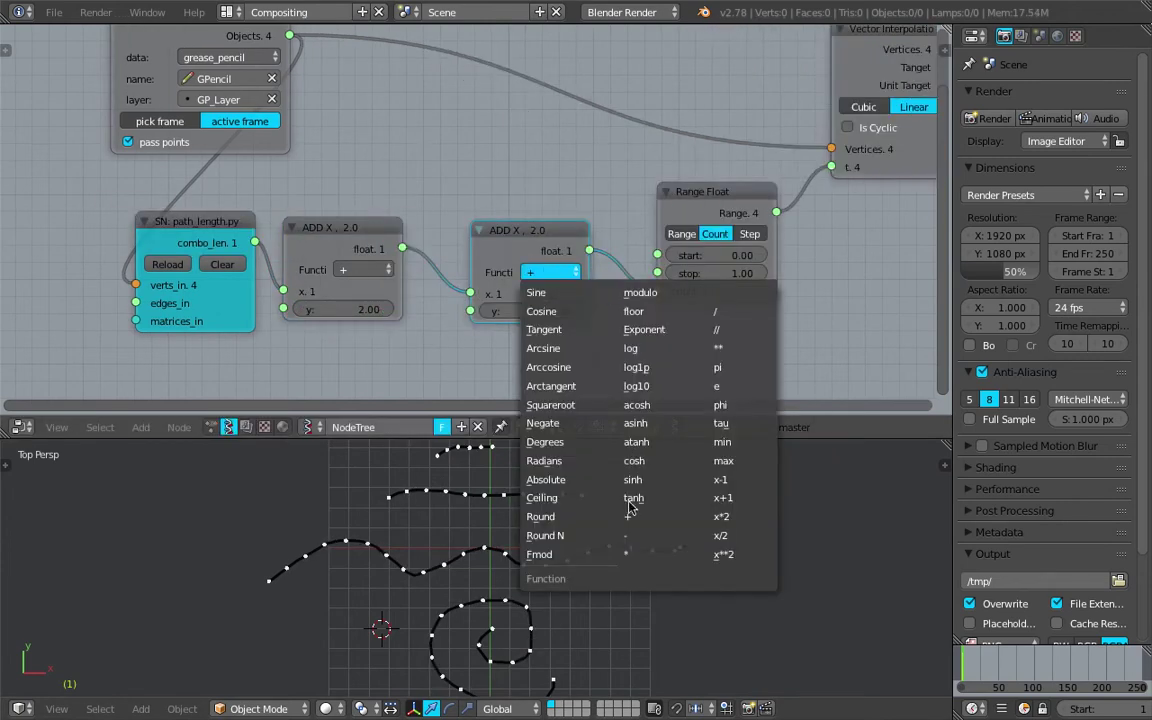
left_click(626, 554)
- Set the multiply node's y value to 1.43 and make the 3D view taller
mouse_move(530, 311)
left_mouse_down()
mouse_move(540, 311)
mouse_move(498, 311)
mouse_move(514, 311)
left_mouse_up()
left_click_drag(579, 438, 585, 334)
left_click_drag(528, 259, 536, 259)
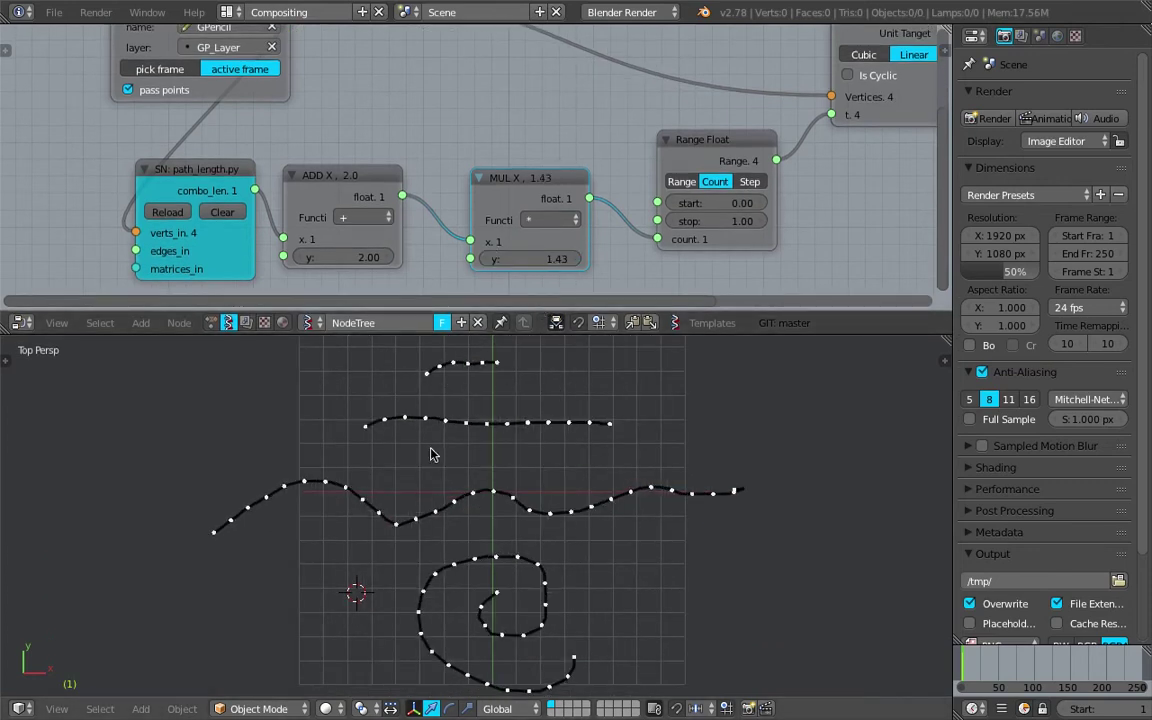
- Draw a long tangled freehand grease pencil stroke beside the existing strokes and save the file
scroll(593, 534, "down", 1)
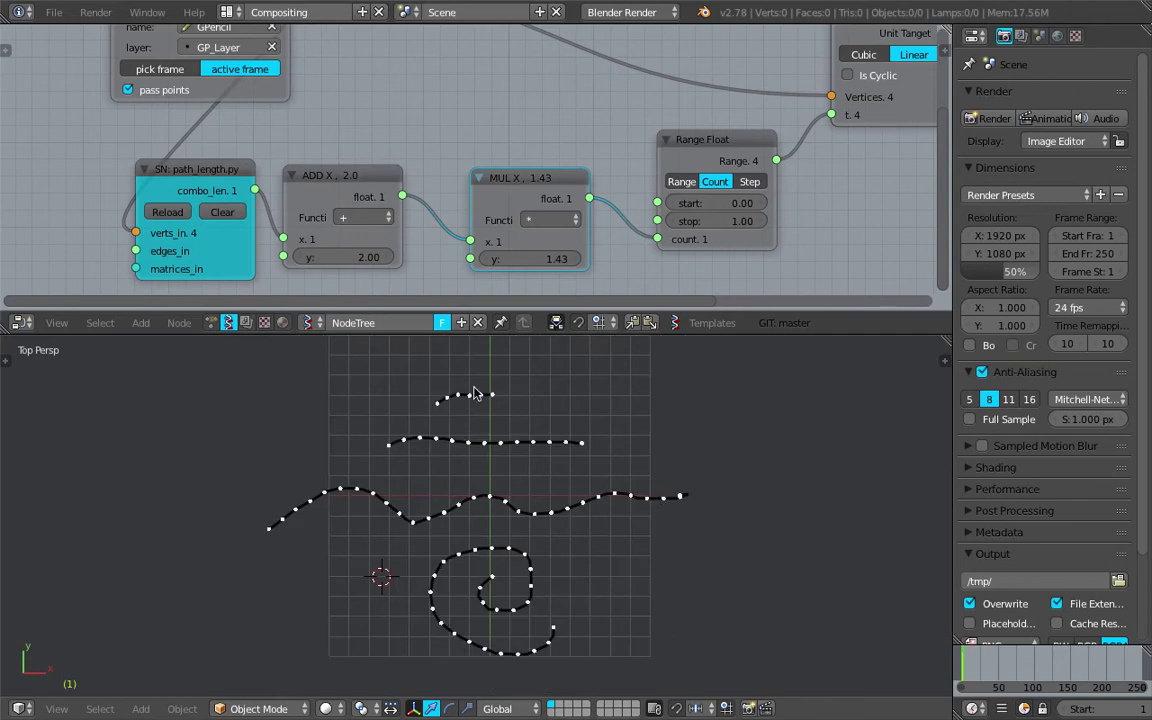
scroll(506, 411, "down", 3, "ctrl")
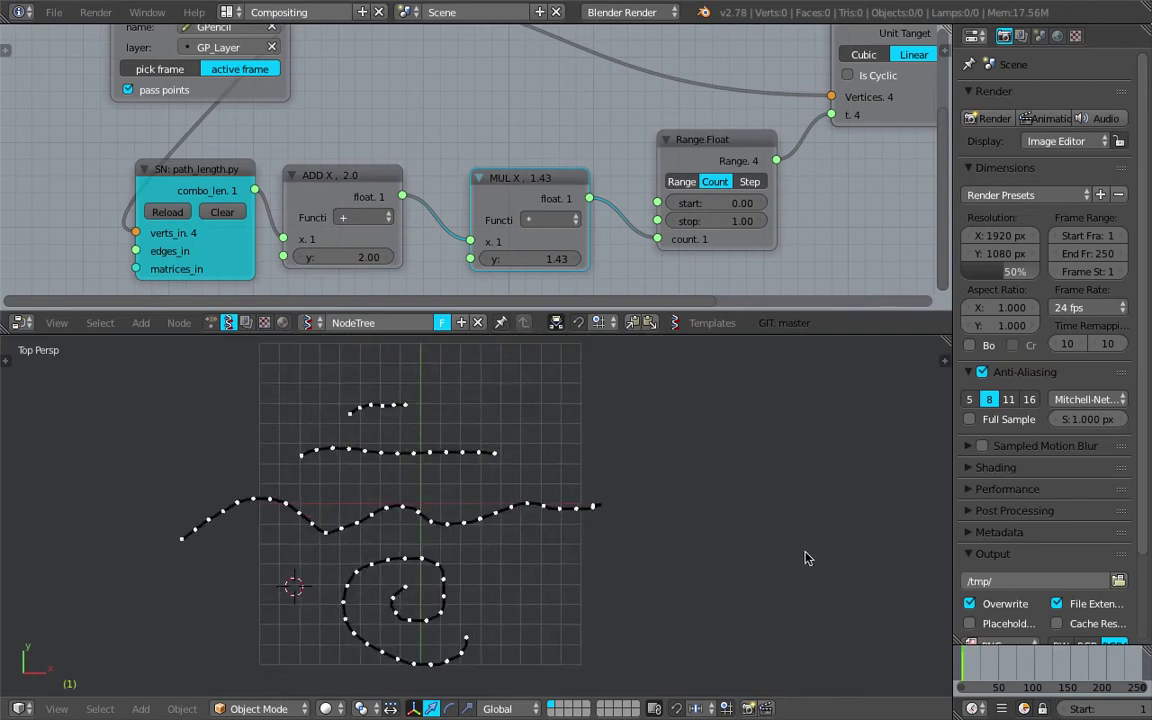
mouse_move(707, 467)
middle_mouse_down("shift")
mouse_move(612, 437)
mouse_move(614, 451)
middle_mouse_up("shift")
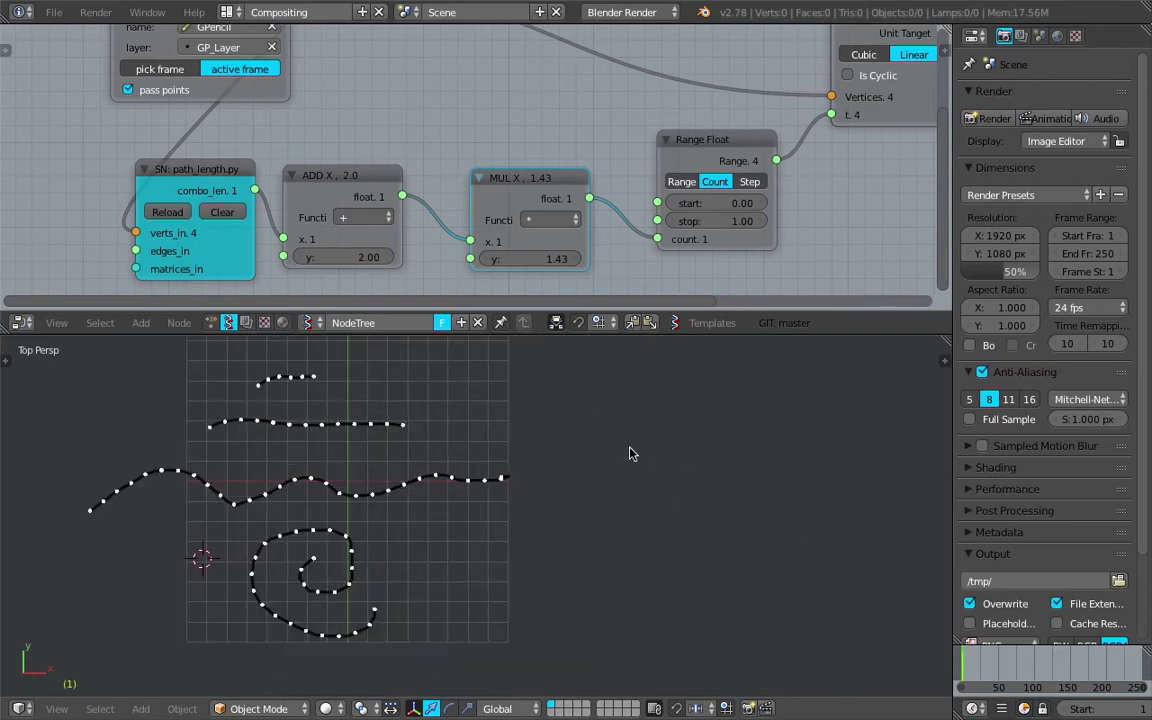
mouse_move(672, 464)
left_mouse_down()
mouse_move(630, 473)
mouse_move(663, 463)
mouse_move(591, 458)
mouse_move(765, 463)
mouse_move(638, 450)
mouse_move(680, 455)
left_mouse_up()
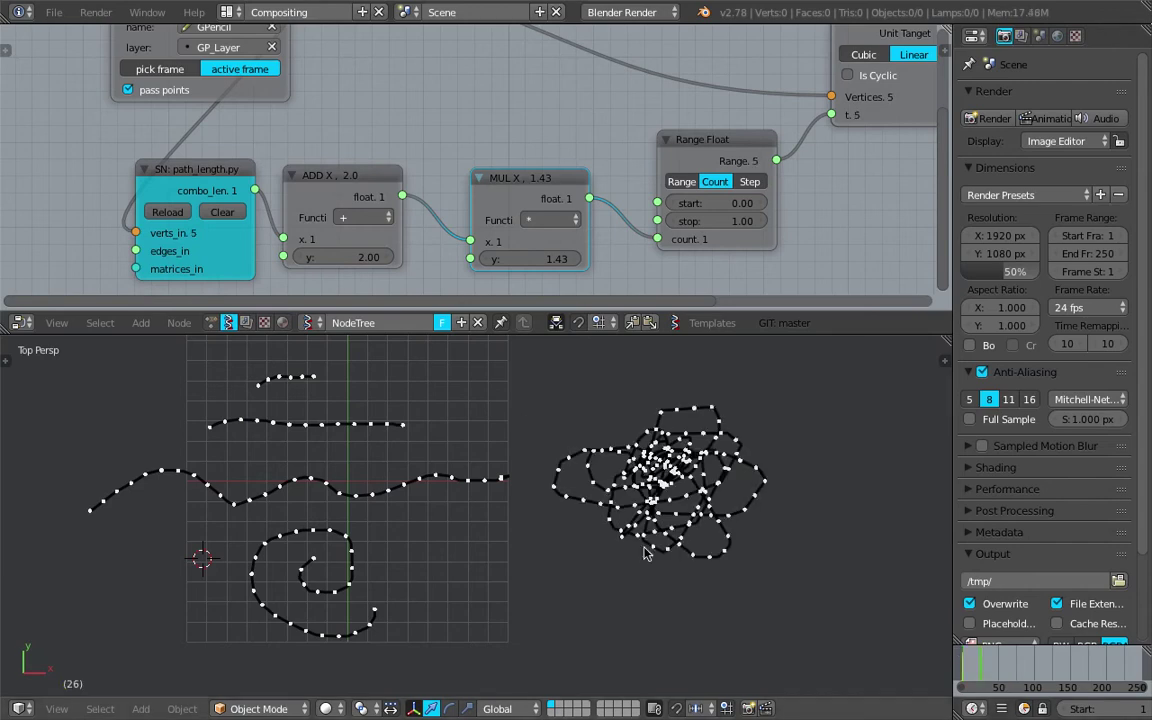
middle_click_drag(684, 438, 735, 468, "shift")
key("ctrl+s")
key("Return")
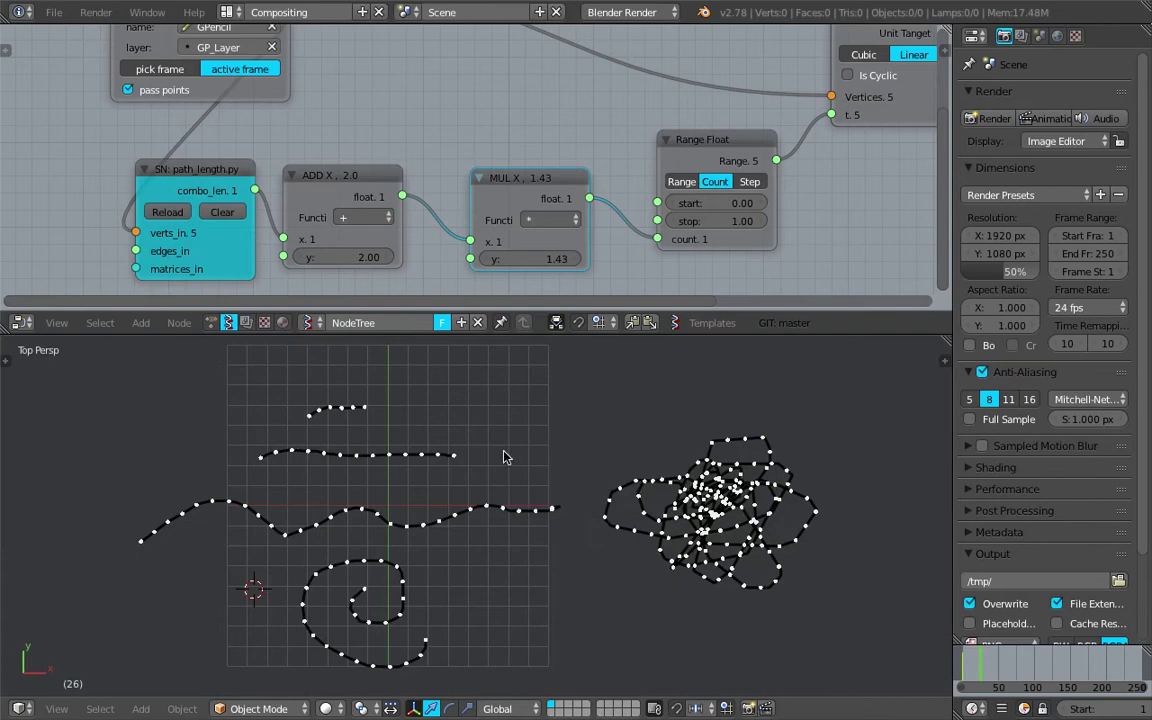
key("ctrl+s")
key("Return")
- Go to frame 44 and handwrite the word "blend" with grease pencil strokes in the 3D view
left_click(993, 667)
middle_click_drag(473, 530, 508, 550, "shift")
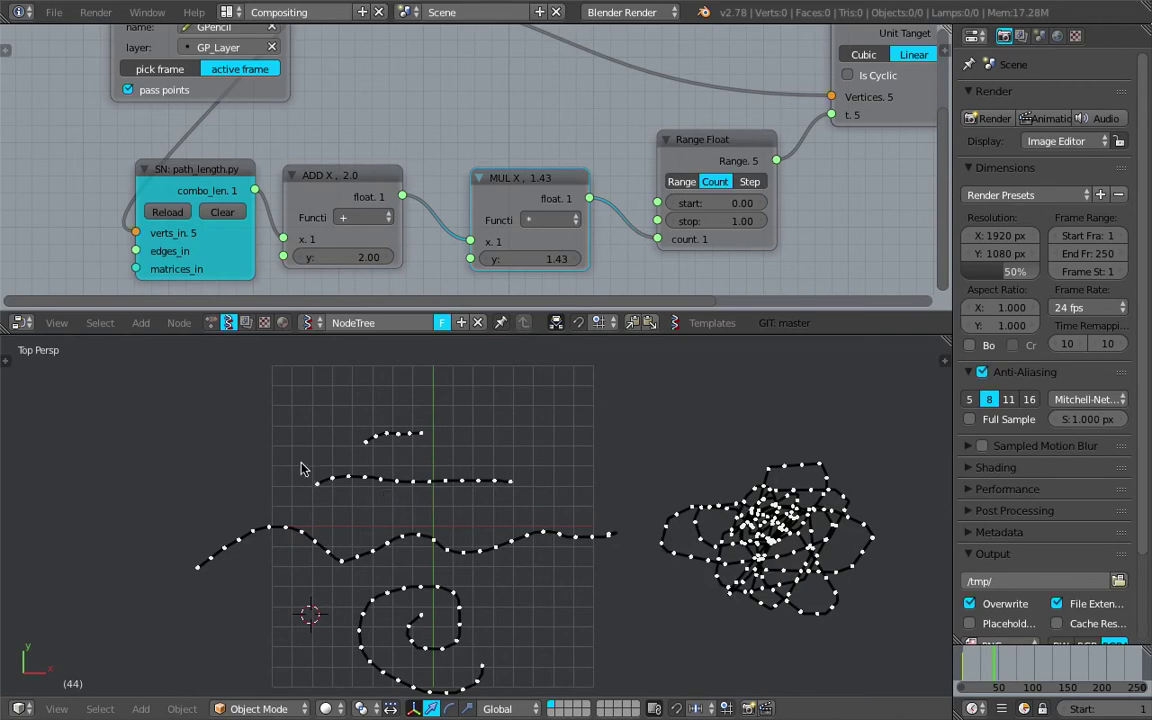
left_click_drag(242, 415, 282, 522)
left_click_drag(318, 408, 353, 597)
left_click_drag(370, 552, 408, 586)
left_click_drag(500, 552, 515, 444)
- Move to frame 64 and set the multiply node's y value to 4.28
left_click(1008, 661)
scroll(538, 562, "up", 1)
mouse_move(462, 531)
middle_mouse_down("shift")
mouse_move(538, 564)
mouse_move(551, 446)
mouse_move(612, 478)
middle_mouse_up("shift")
left_click_drag(520, 259, 675, 259)
- Move Viewer Draw farther from Vector Interpolation and enable Is Cyclic on Vector Interpolation
middle_click_drag(536, 174, 426, 187)
middle_click_drag(807, 157, 650, 166)
scroll(656, 172, "down", 1)
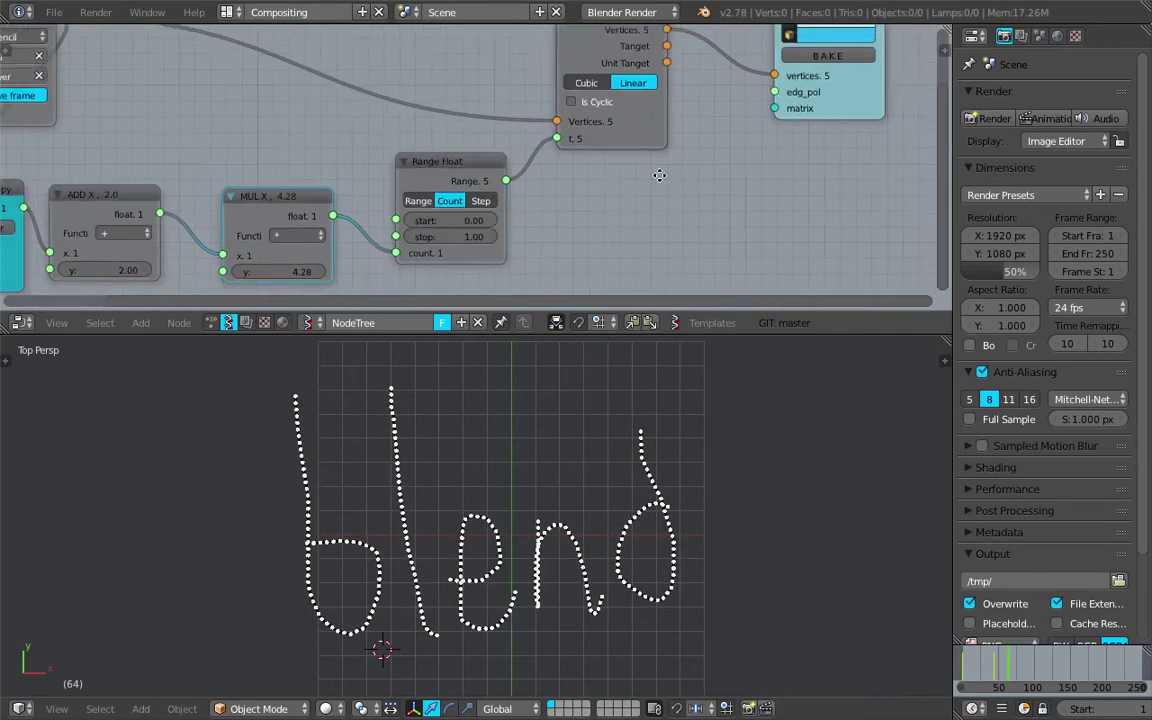
middle_click_drag(783, 120, 671, 158)
left_click_drag(704, 144, 779, 127)
left_click(457, 141)
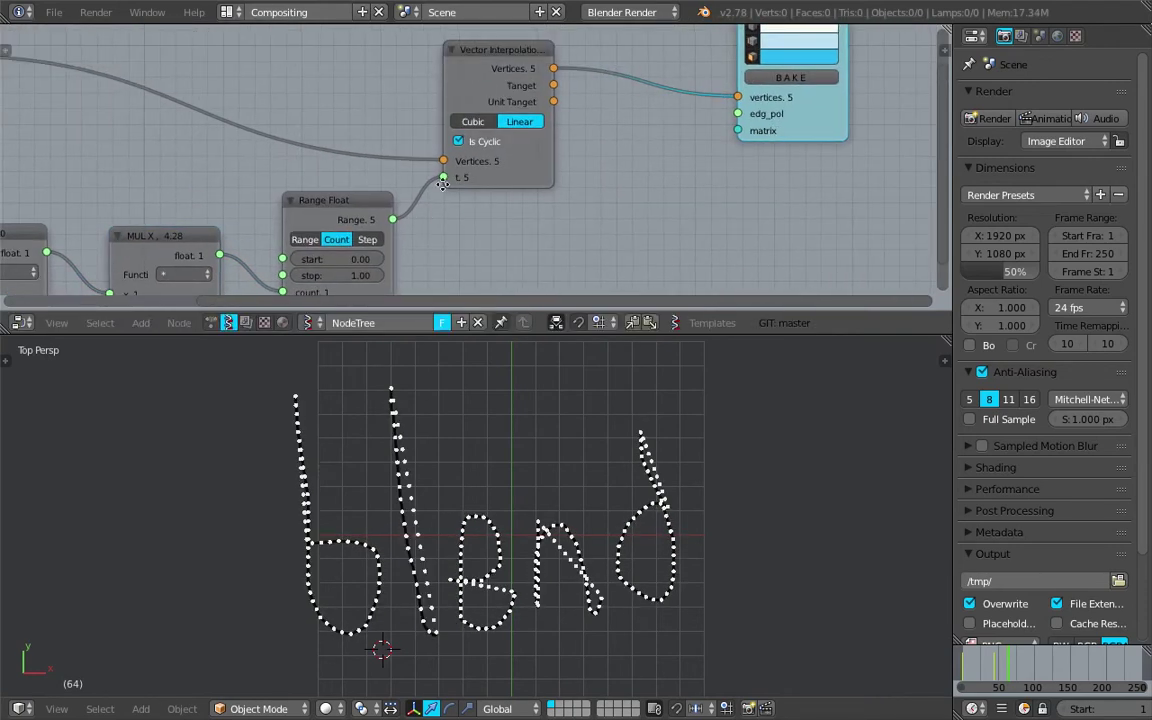
- Set the multiply node's y value to 5.42 and save the file
middle_click_drag(325, 227, 395, 160)
left_click_drag(250, 244, 305, 244)
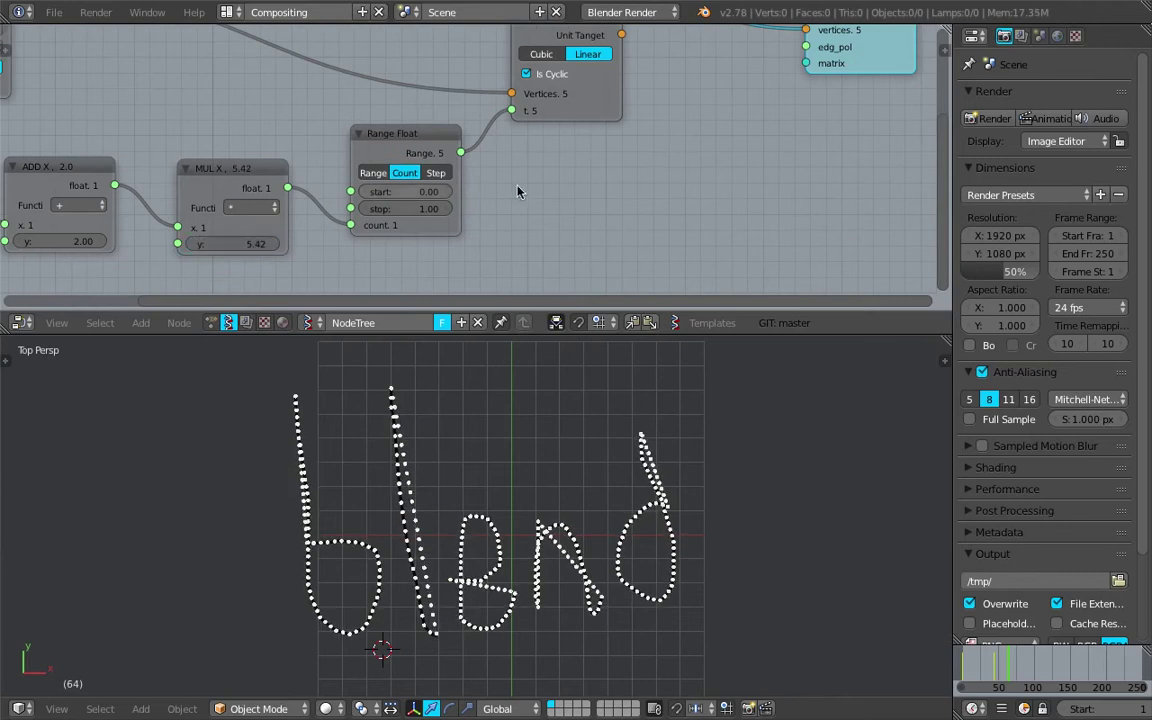
middle_click_drag(519, 192, 461, 242)
key("ctrl+s")
left_click(473, 246)
- Rearrange the Viewer Draw, Vector Interpolation and Range Float nodes into a tidier layout
middle_click_drag(556, 161, 552, 193)
scroll(640, 183, "down", 1)
left_click_drag(779, 141, 799, 156)
left_click_drag(480, 96, 505, 85)
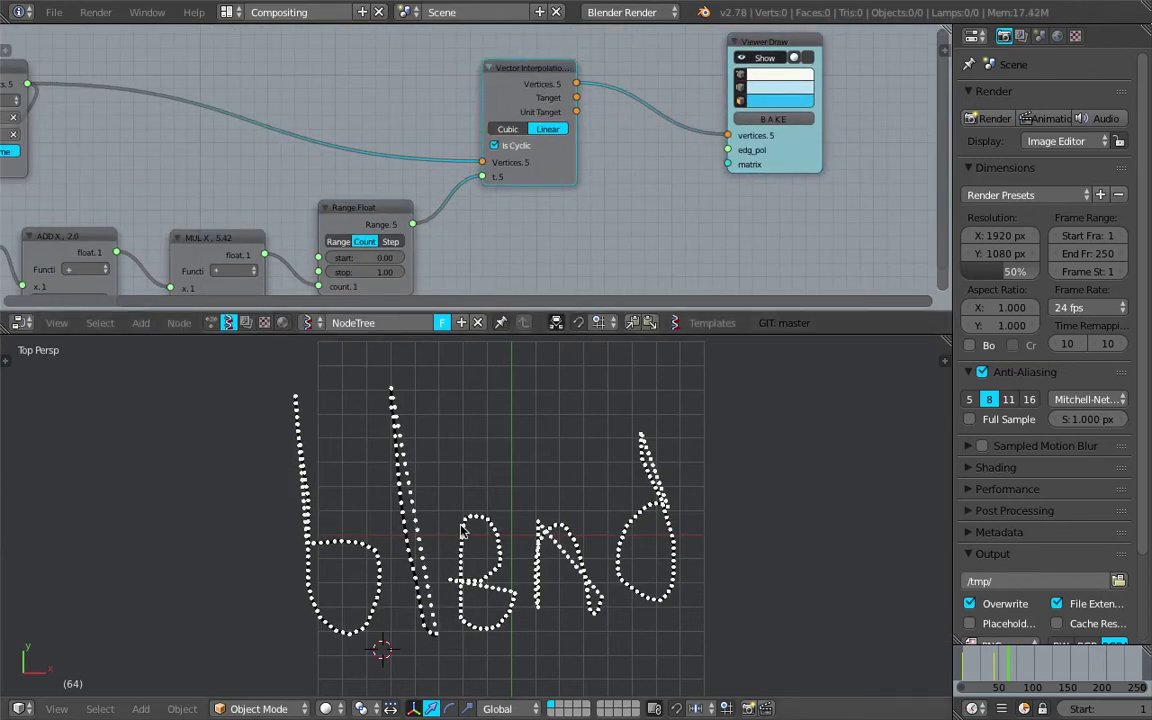
left_click_drag(335, 208, 335, 189)
middle_click_drag(507, 179, 565, 178)
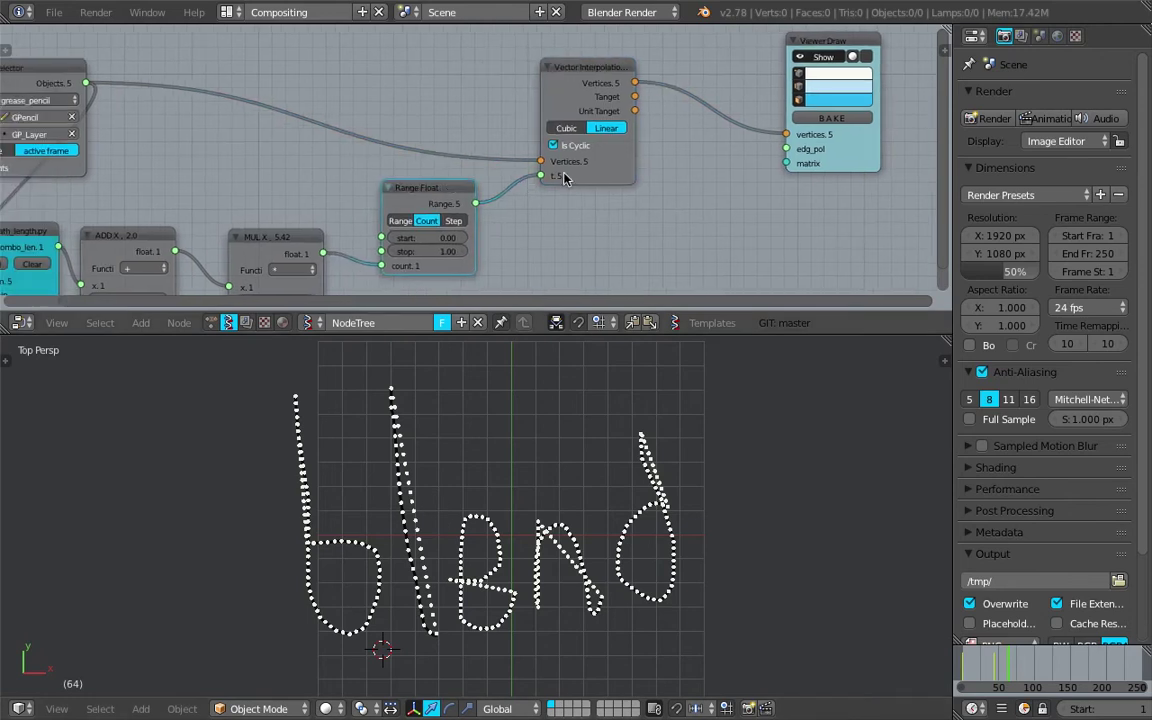
left_click_drag(588, 87, 564, 86)
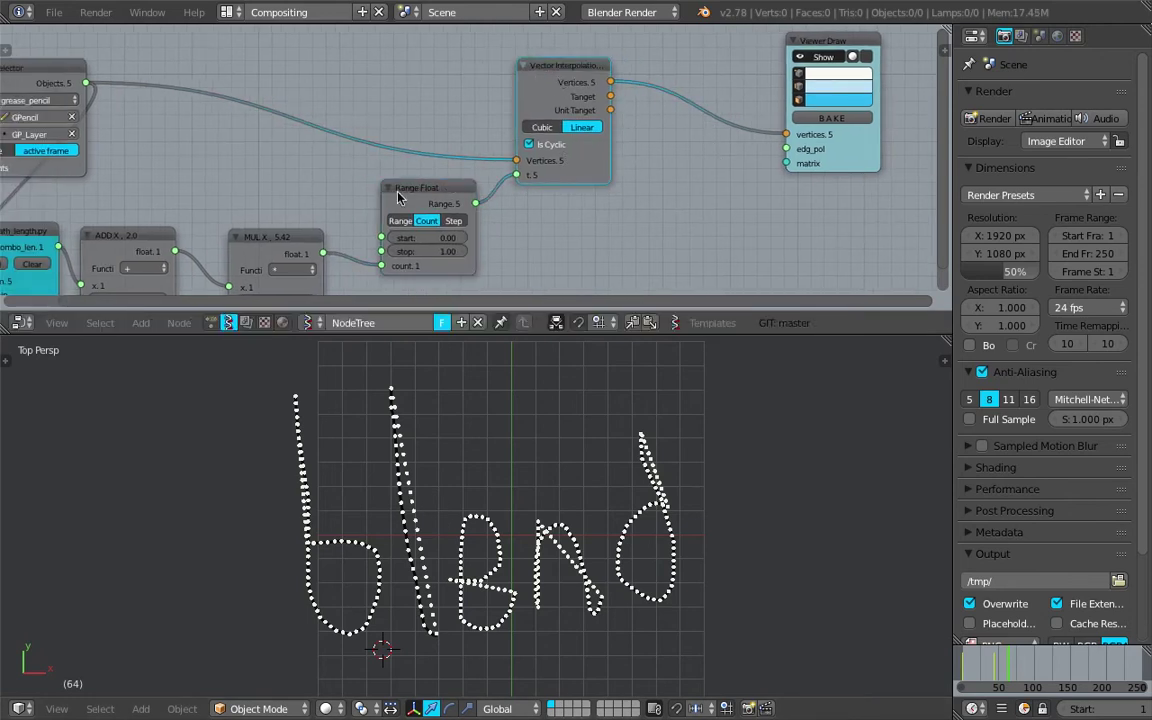
left_click_drag(565, 79, 571, 89)
- Disconnect Viewer Draw's vertices input and relink it to Vector Interpolation's Vertices output
left_click(853, 153)
left_click_drag(787, 134, 776, 139)
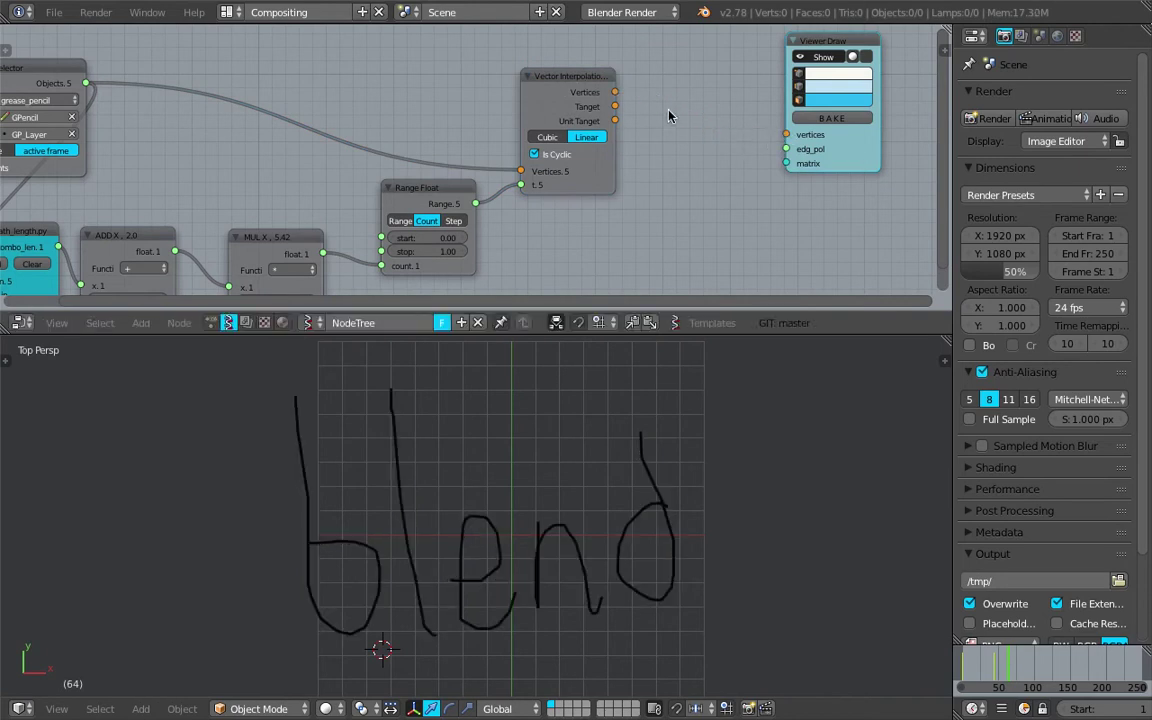
mouse_move(615, 92)
left_mouse_down()
mouse_move(721, 133)
mouse_move(787, 134)
left_mouse_up()
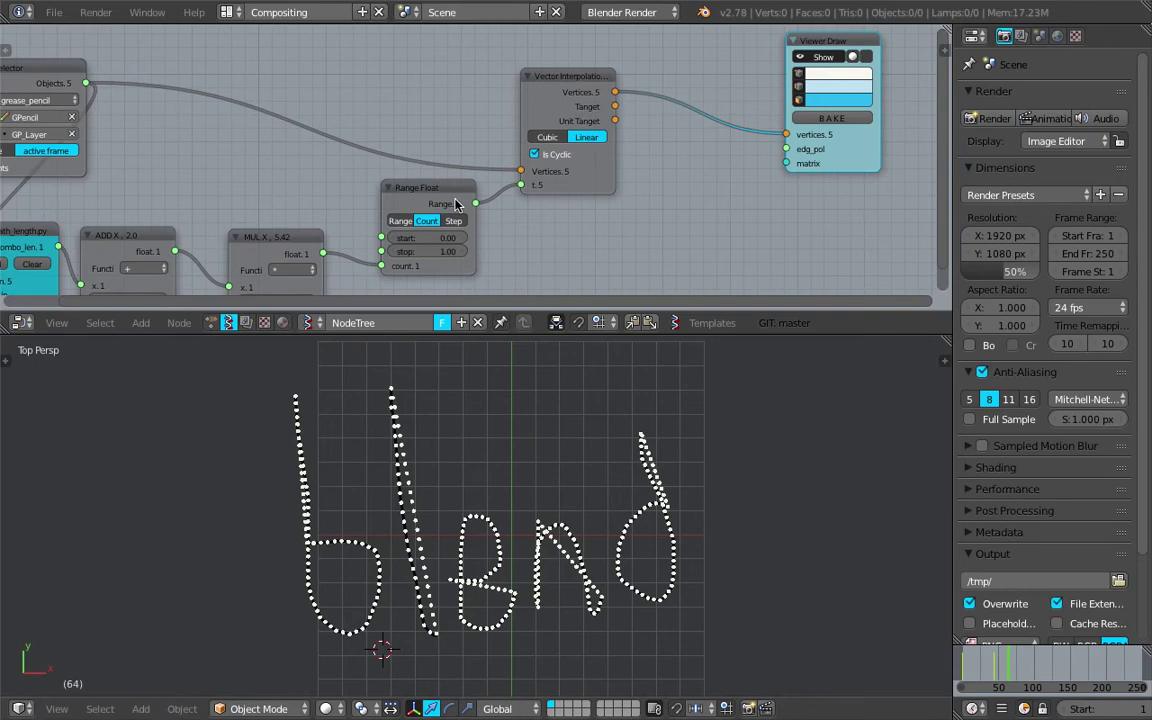
- Scrub the timeline to frame 73 to review the point distribution on the lettering
middle_click_drag(457, 203, 530, 187)
left_click_drag(1003, 664, 1014, 671)
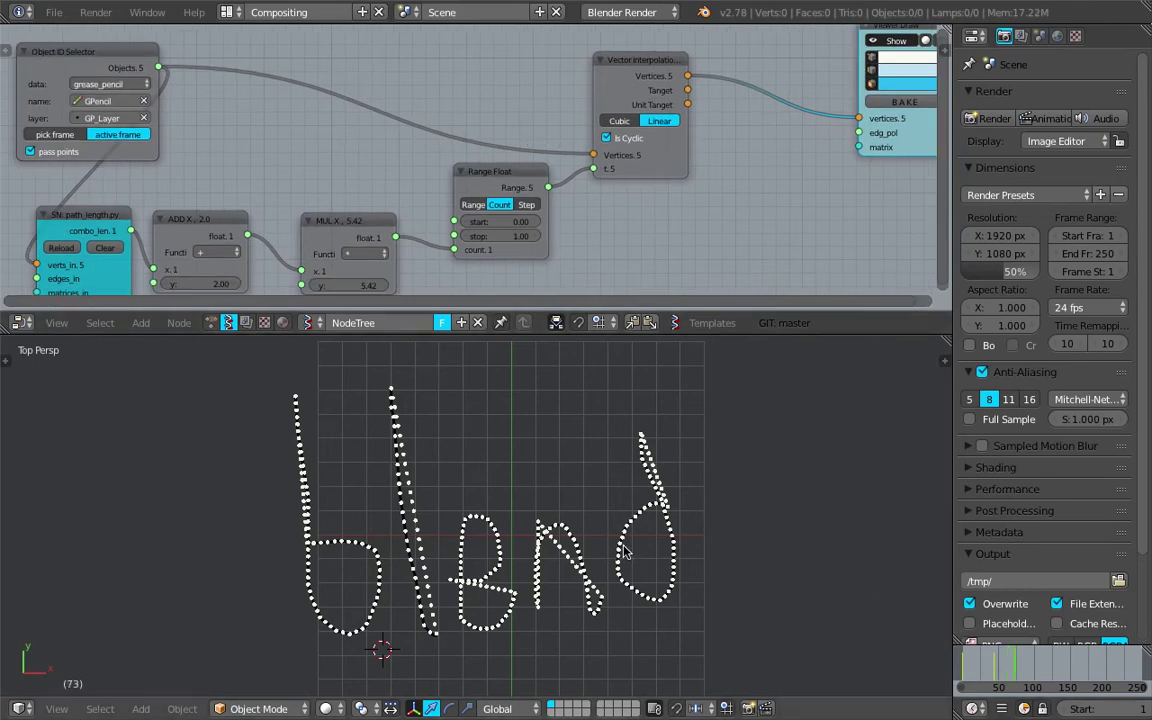
middle_click_drag(571, 506, 680, 519, "shift")
scroll(140, 82, "down", 1)
- Reposition Object ID Selector, path_length.py, the two math nodes and Range Float so the chain reads in order
middle_click_drag(140, 82, 257, 72)
left_click_drag(257, 72, 105, 80)
left_click_drag(224, 224, 207, 148)
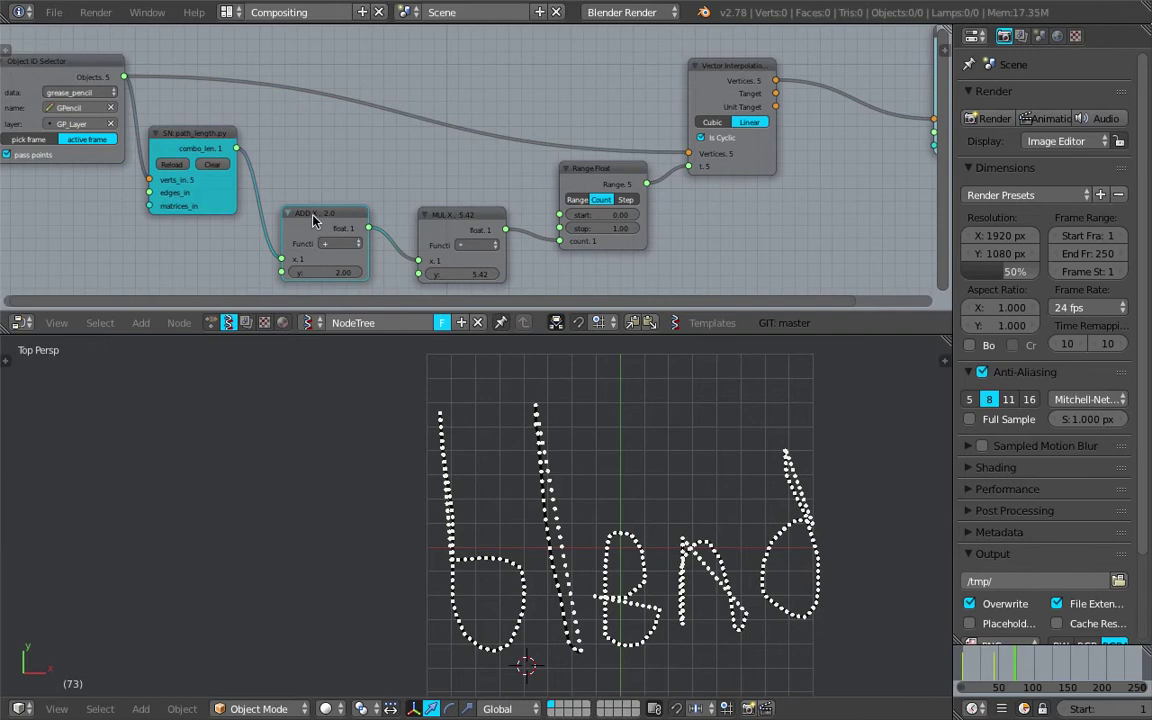
left_click_drag(313, 215, 295, 179)
left_click_drag(457, 221, 437, 200)
left_click_drag(598, 183, 558, 188)
- Insert a UV Connection node into the link between Vector Interpolation and Viewer Draw
middle_click_drag(601, 193, 406, 203)
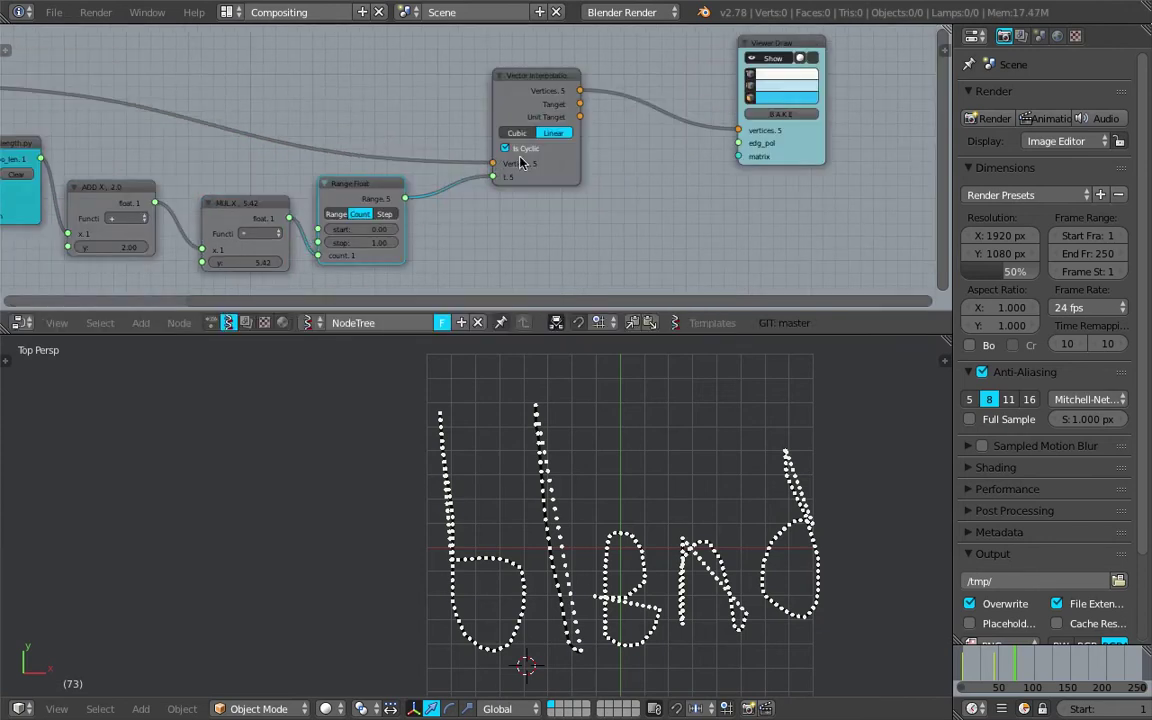
left_click_drag(769, 143, 843, 152)
middle_click_drag(701, 96, 617, 110)
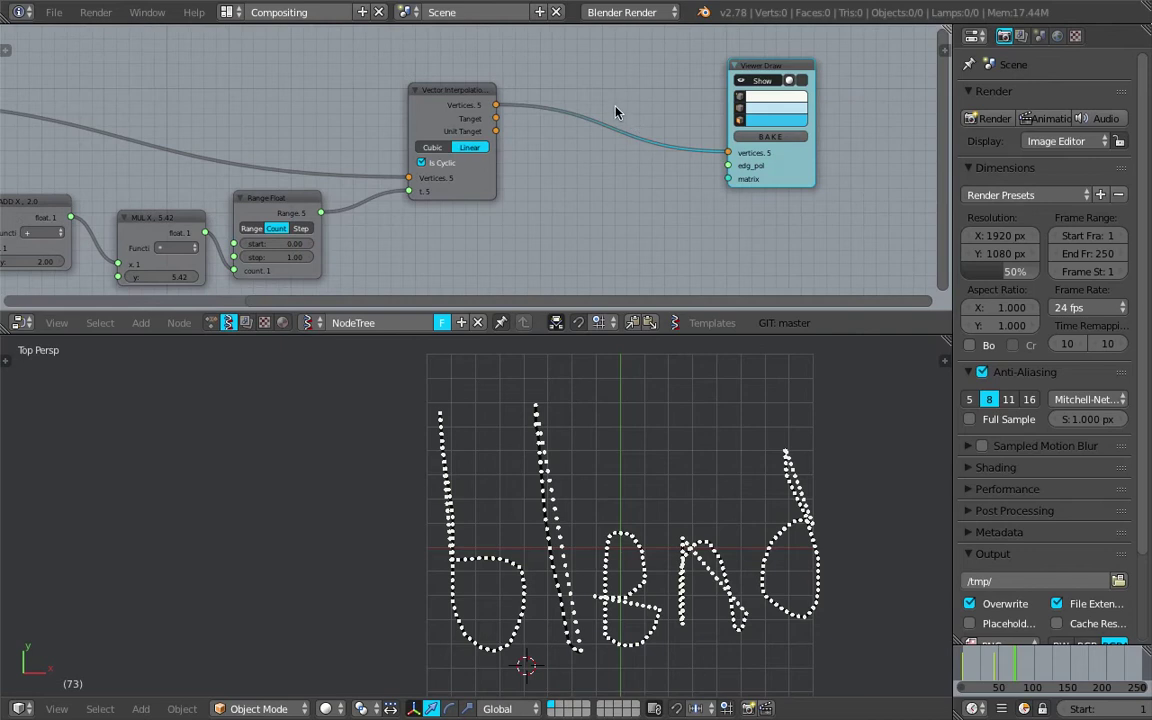
key("alt+space")
type("uv")
key("Return")
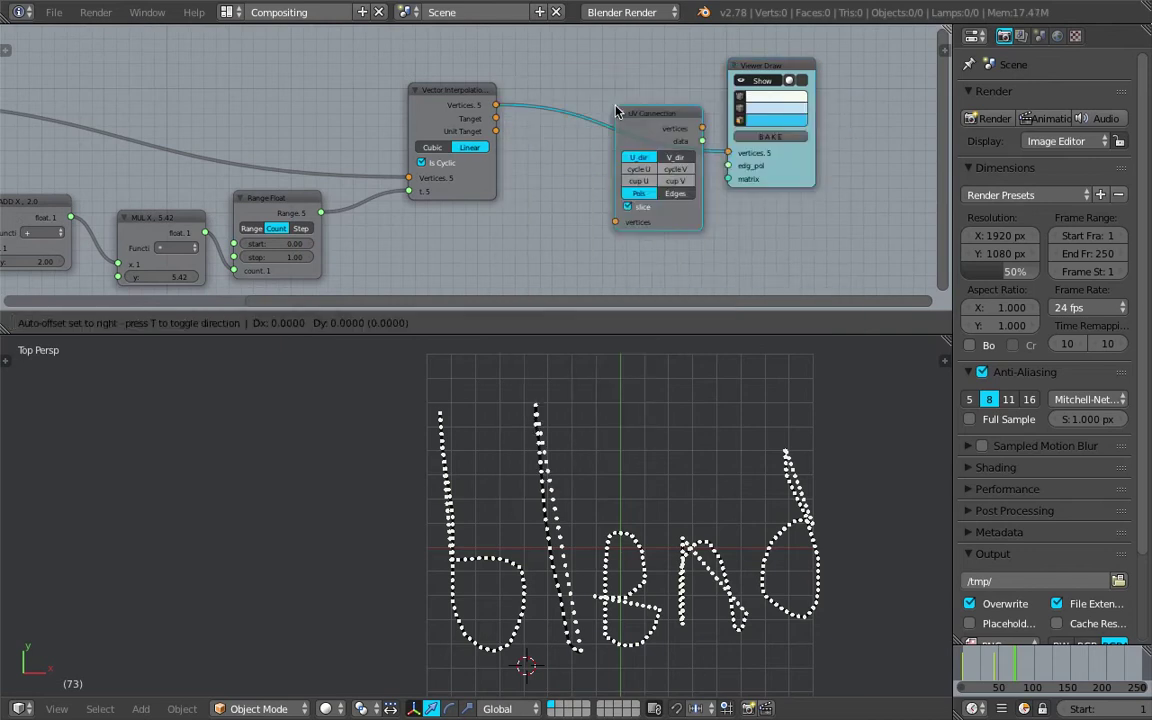
left_click(620, 148)
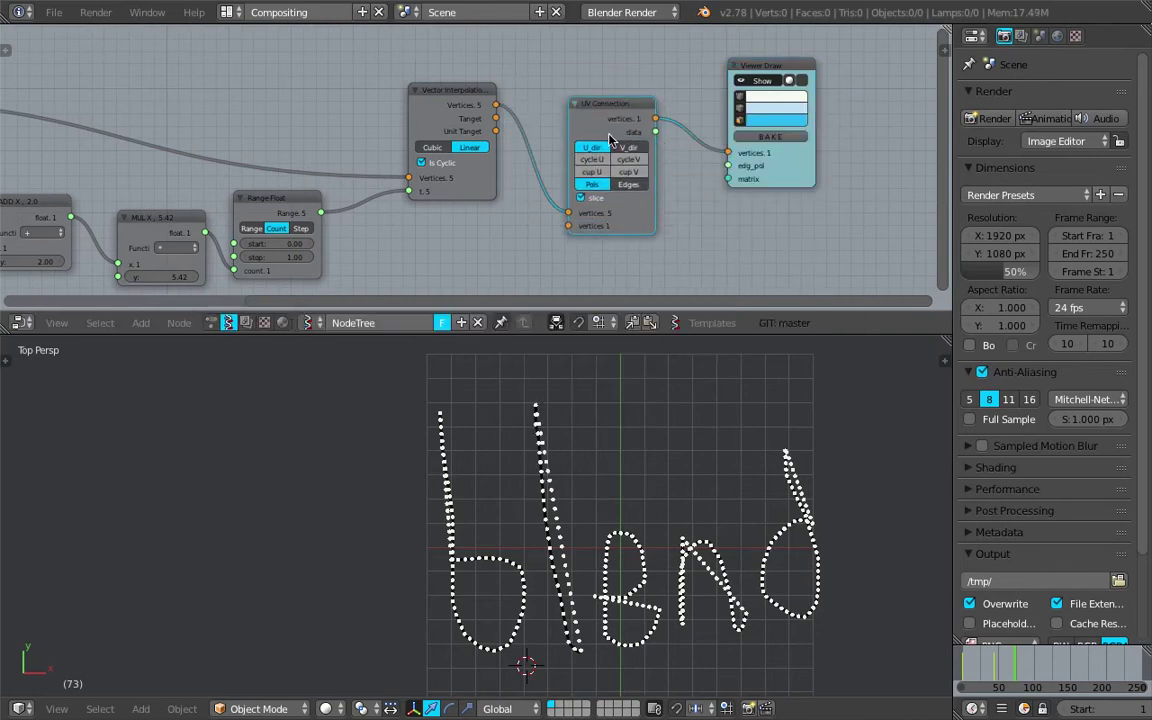
- Link UV Connection's data output to Viewer Draw's edg_pol input, try V_dir with Edges, and switch the output to Pols
left_click(628, 185)
left_click_drag(656, 131, 729, 165)
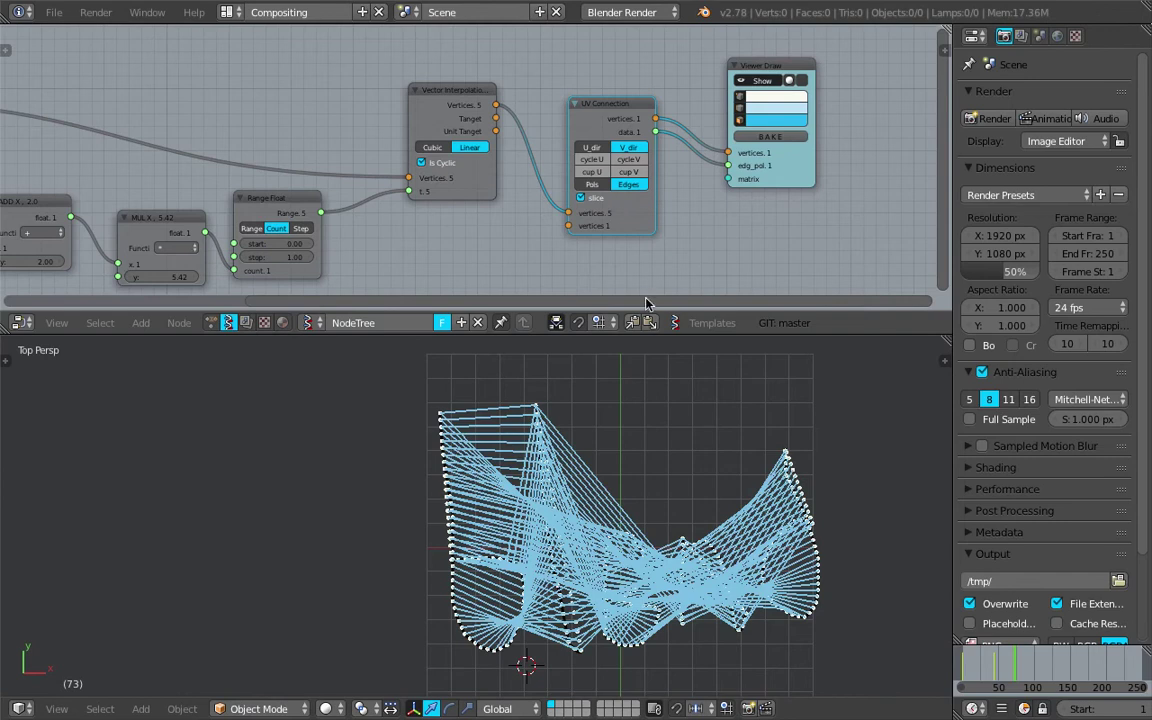
left_click(581, 197)
left_click(592, 185)
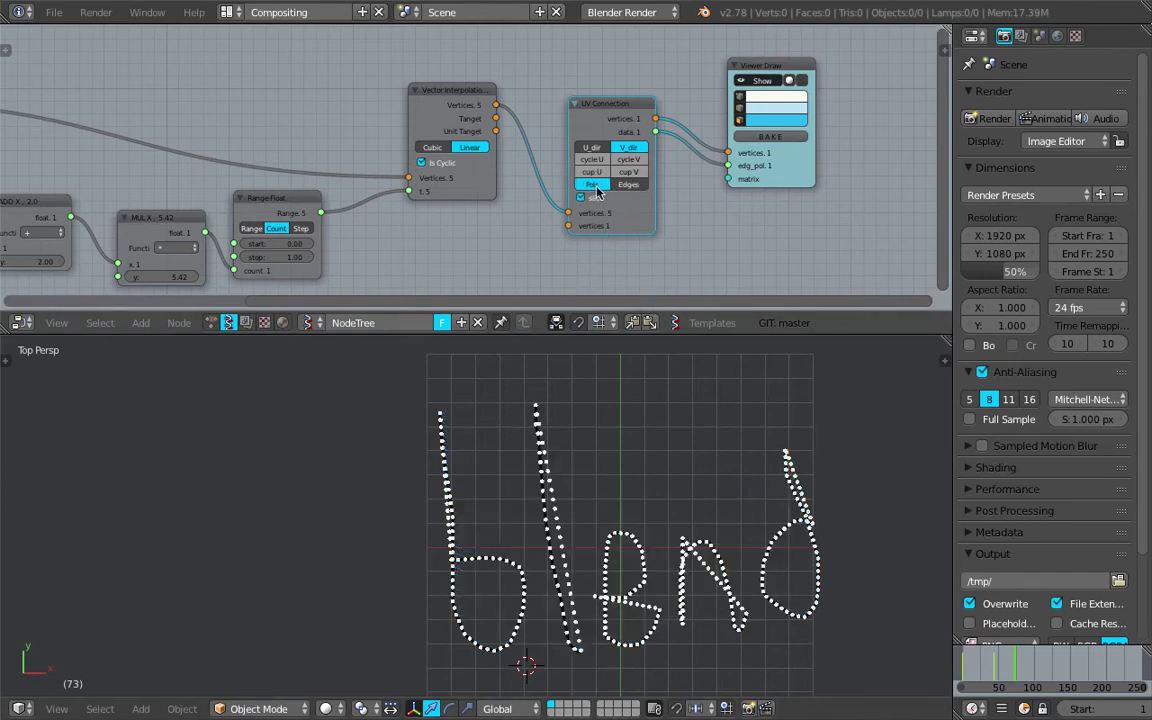
- Set the current frame to 15 to show the earlier strokes and save the file
scroll(614, 532, "up", 2, "ctrl")
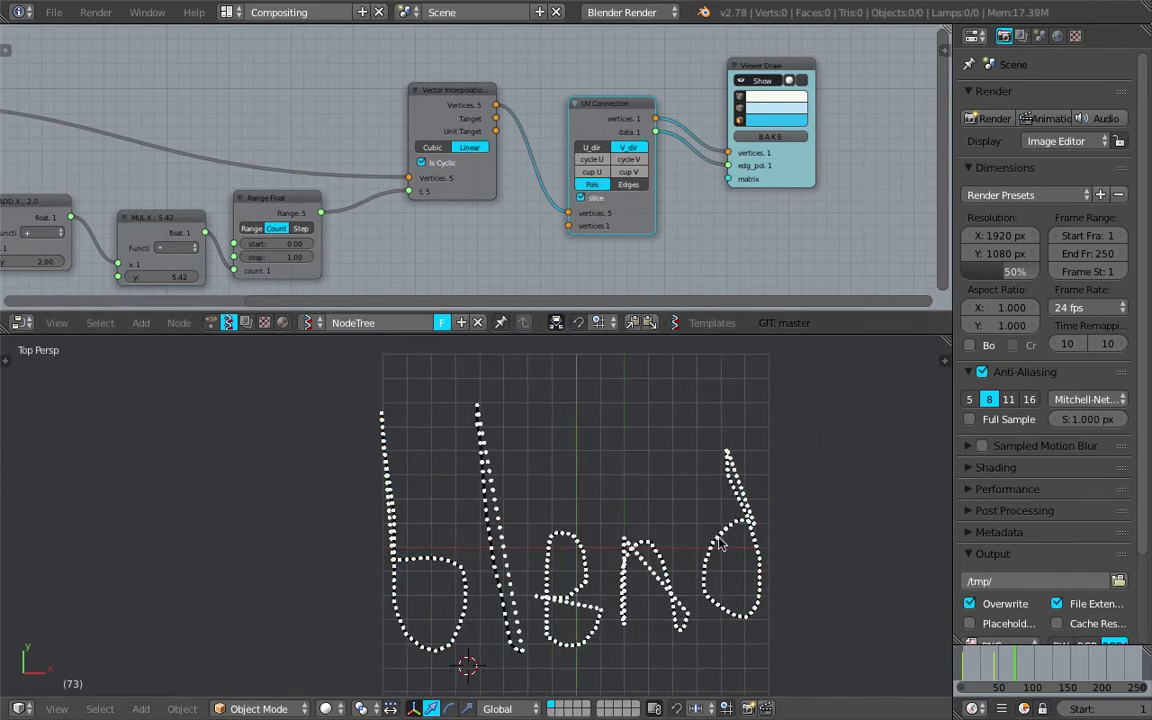
left_click(974, 663)
middle_click_drag(684, 537, 569, 506, "shift")
scroll(702, 486, "down", 2)
key("ctrl+s")
left_click(702, 487)
middle_click_drag(702, 487, 679, 459, "shift")
middle_click_drag(351, 200, 567, 209)
key("ctrl+s")
left_click(480, 205)
- Move the Object ID Selector and path_length.py nodes farther away from the ADD node
middle_click_drag(321, 187, 414, 173)
middle_click_drag(288, 137, 477, 137)
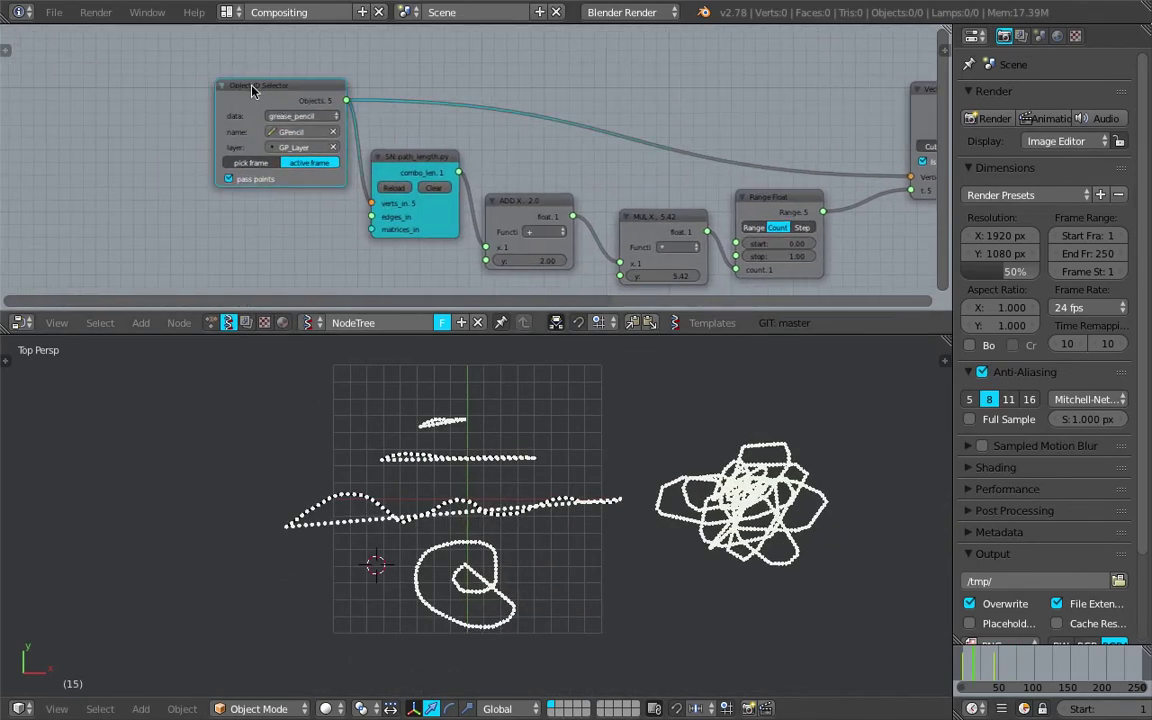
left_click_drag(280, 105, 206, 76)
left_click_drag(372, 155, 322, 125)
scroll(322, 125, "up", 1)
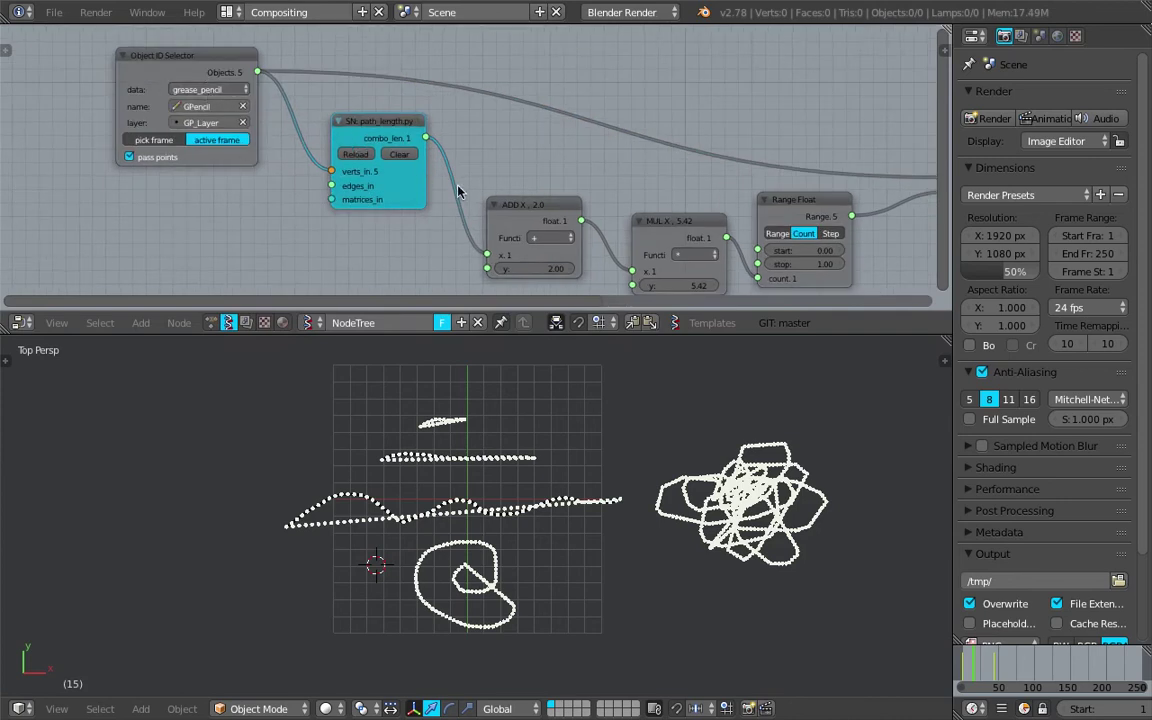
scroll(440, 180, "down", 2)
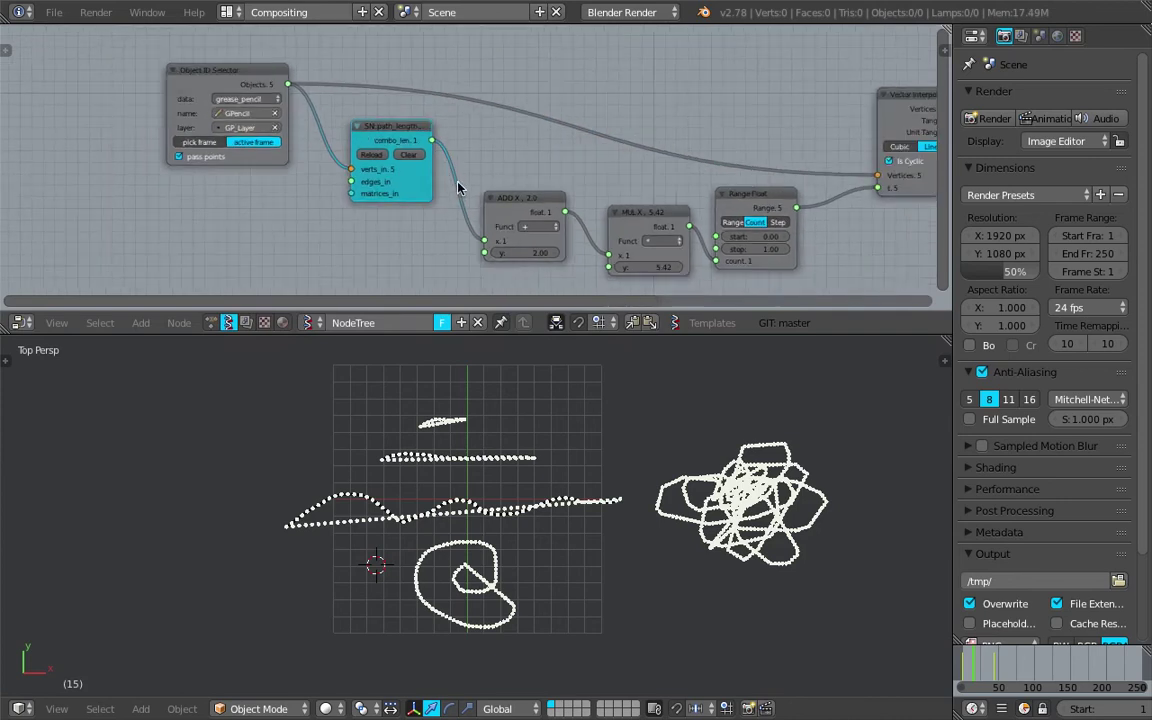
- Rearrange the path_length.py, ADD, MUL, Range Float and Vector Interpolation nodes into a tighter layout
left_click_drag(340, 127, 375, 204)
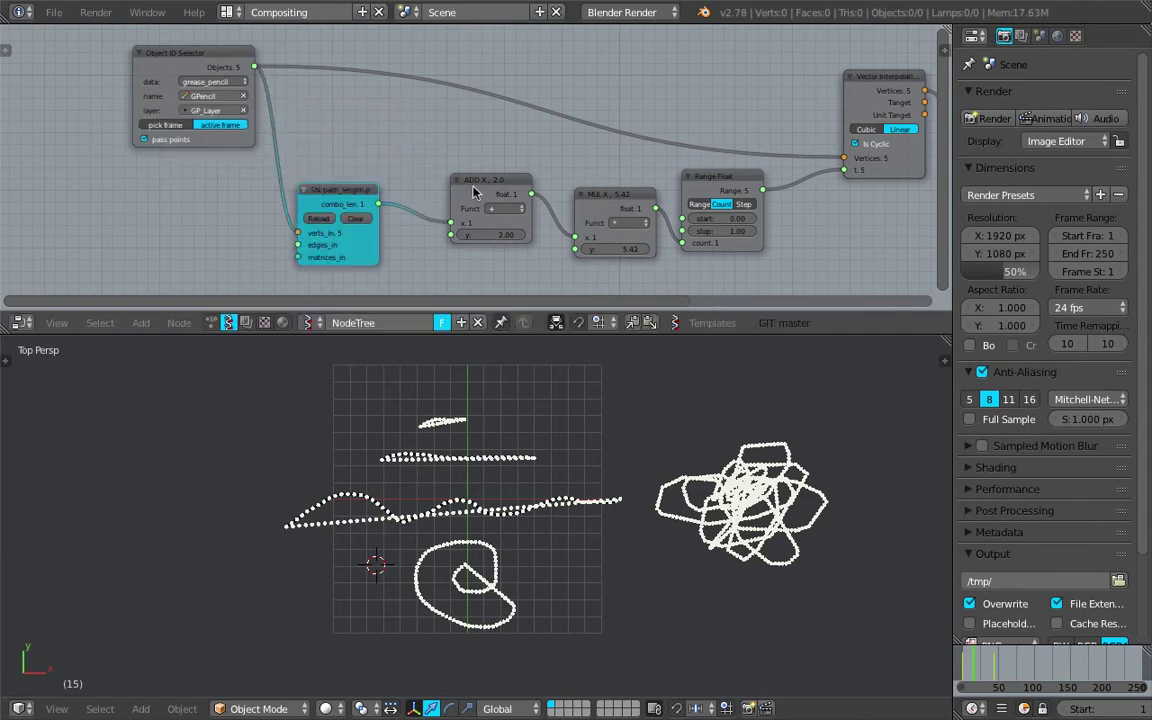
left_click_drag(490, 182, 442, 153)
left_click_drag(620, 204, 534, 174)
left_click_drag(713, 192, 689, 189)
middle_click_drag(821, 160, 740, 168)
left_click_drag(786, 95, 758, 73)
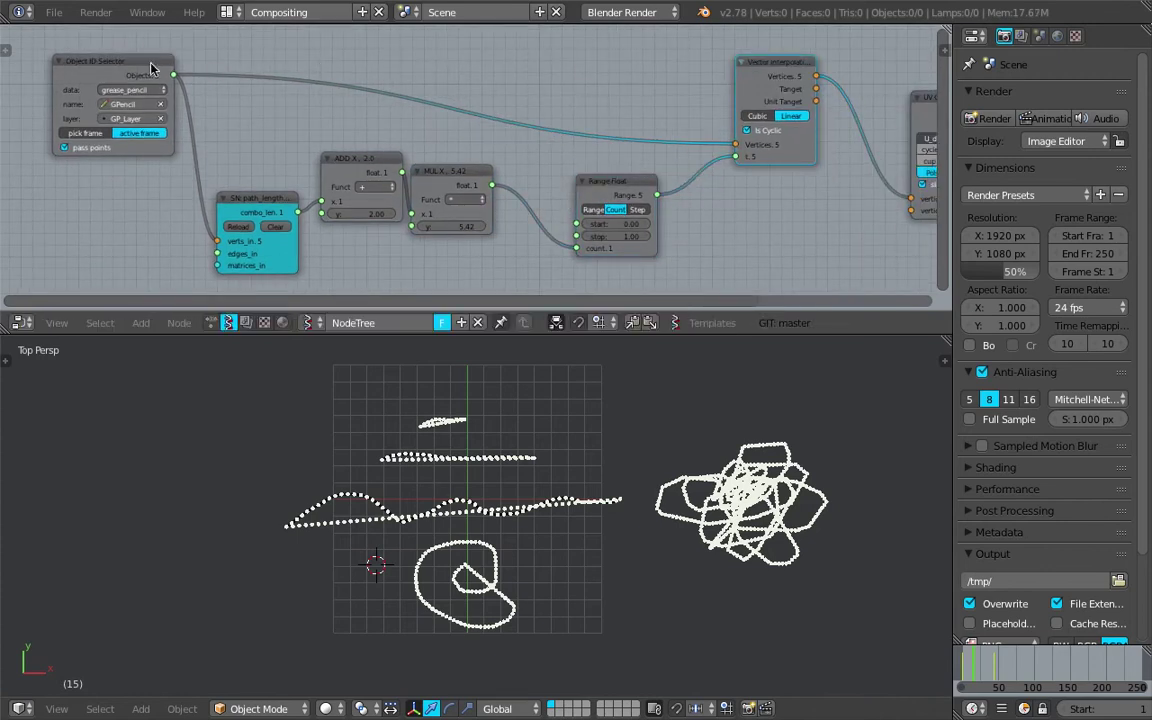
- Insert a Socket Converter node into the link between Object ID Selector and Vector Interpolation
key("shift+a")
left_click(480, 66)
type("UV Connection")
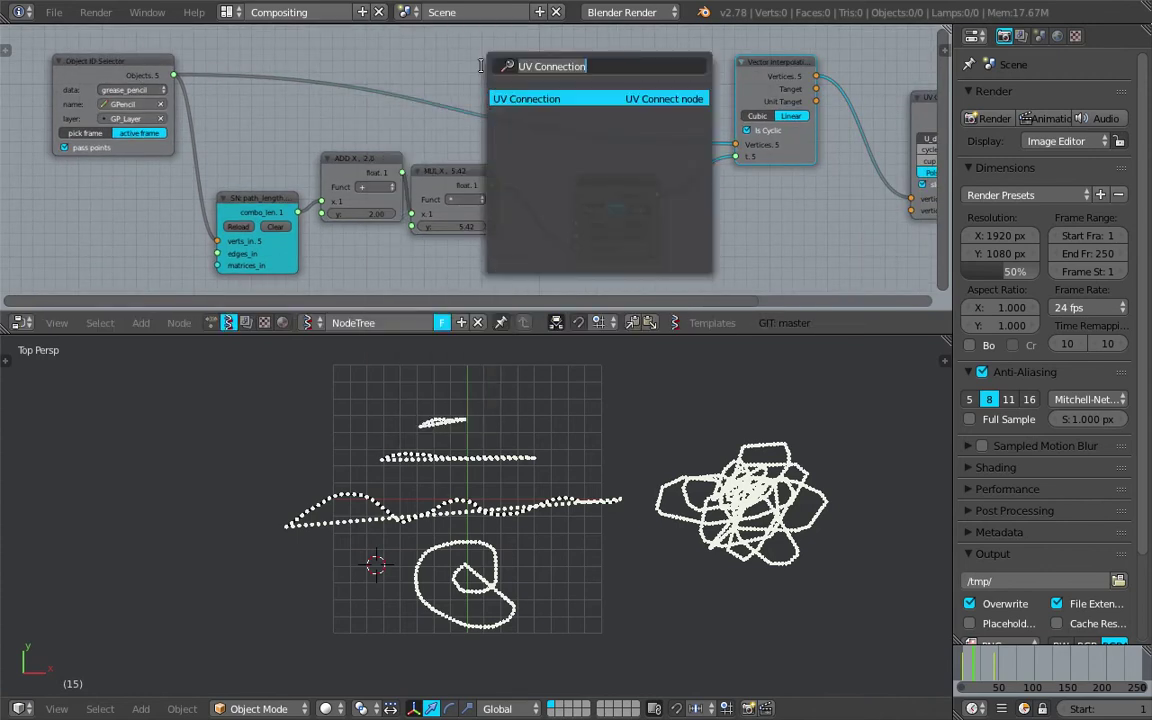
key("ctrl+a")
type("conv")
key("Down")
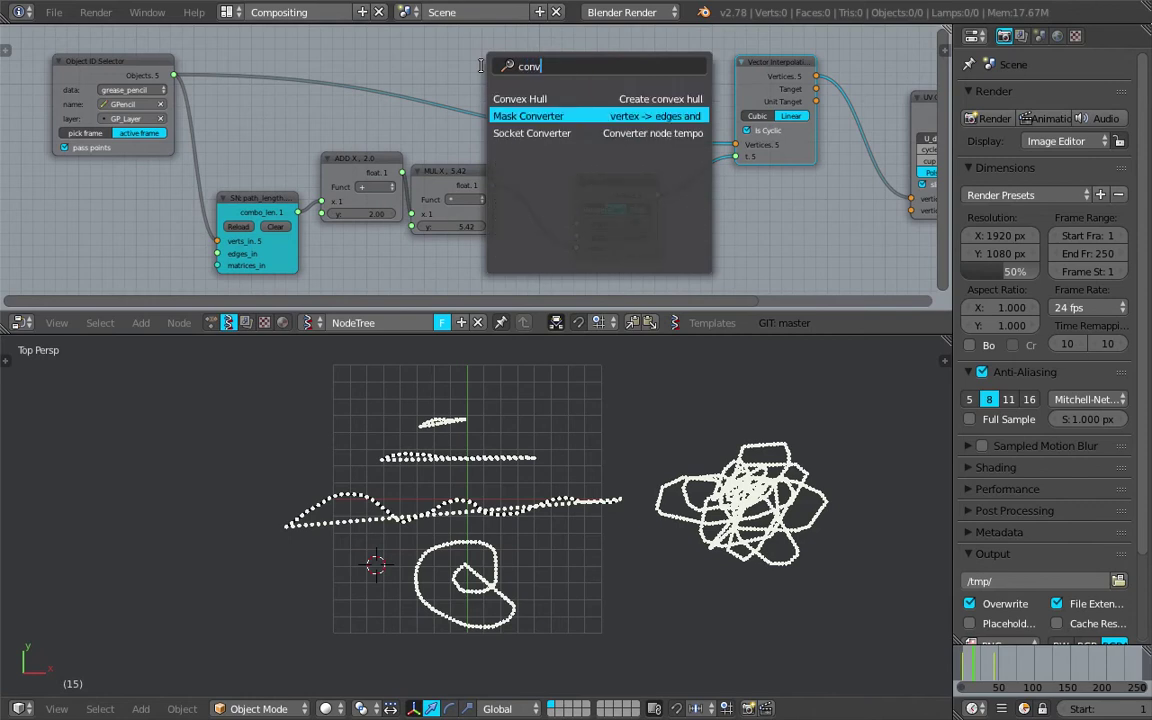
key("Down")
key("Return")
left_click(472, 75)
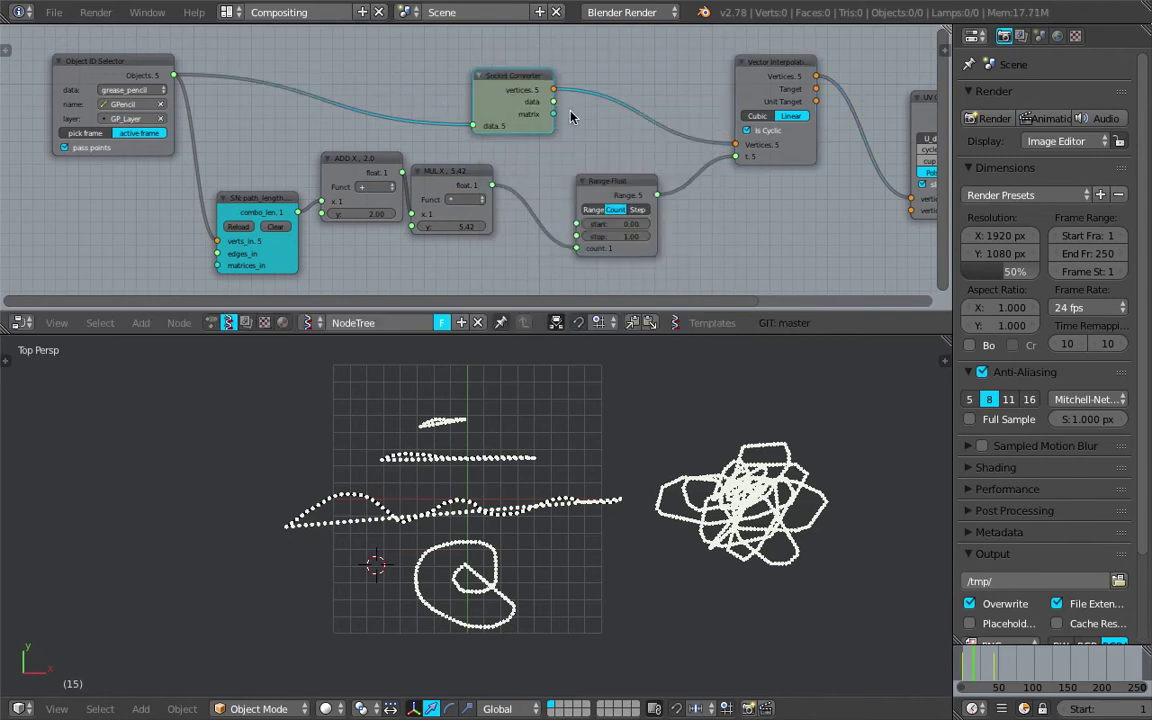
- Turn off Is Cyclic in Vector Interpolation, set its mode to Cubic, and save over the file
scroll(548, 113, "down", 5, "ctrl")
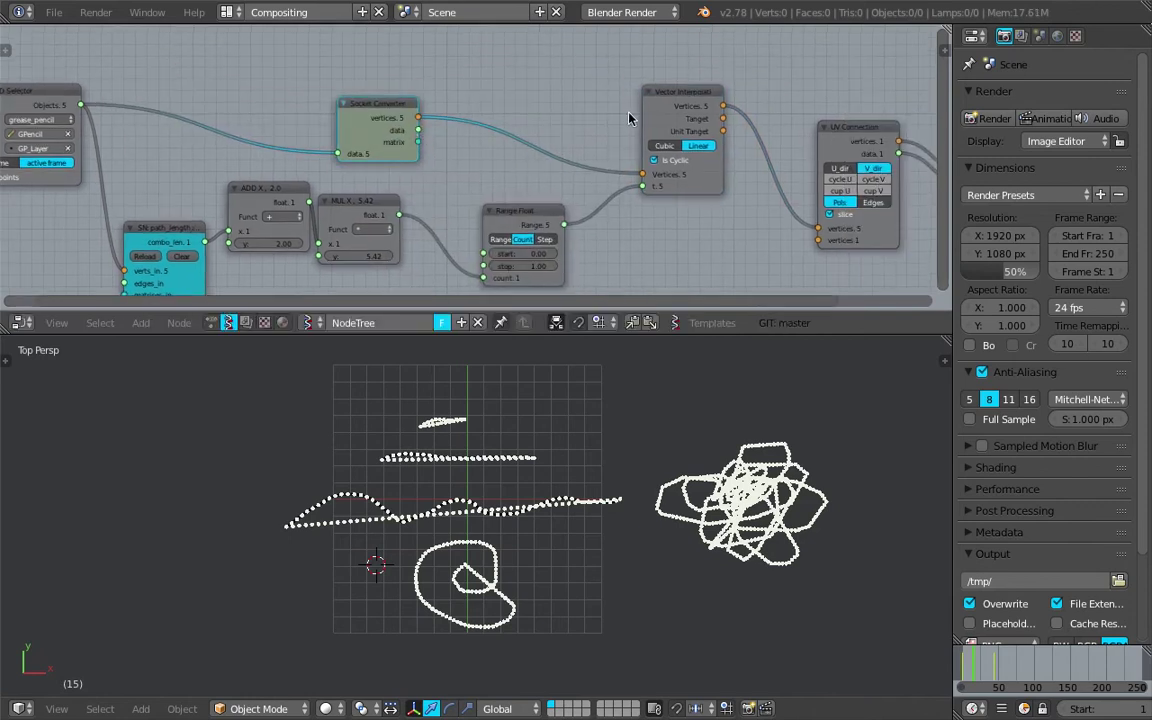
left_click_drag(569, 109, 566, 112)
left_click(578, 162)
left_click(578, 163)
left_click(578, 164)
scroll(578, 168, "up", 3)
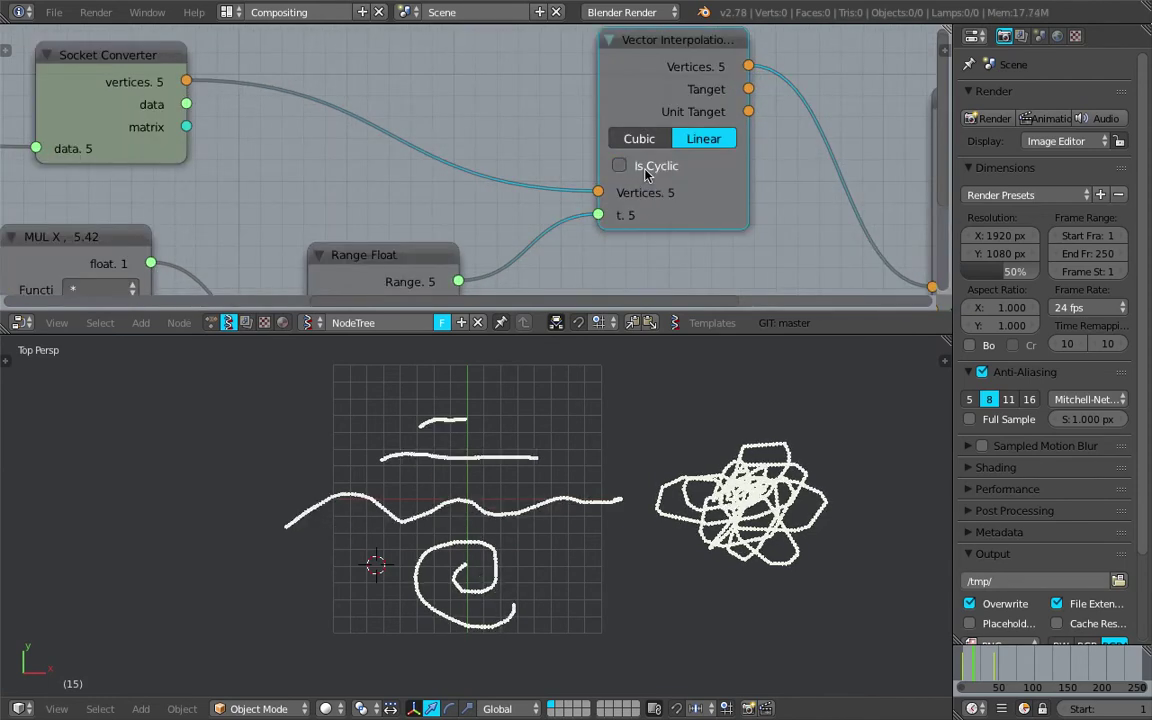
left_click(639, 138)
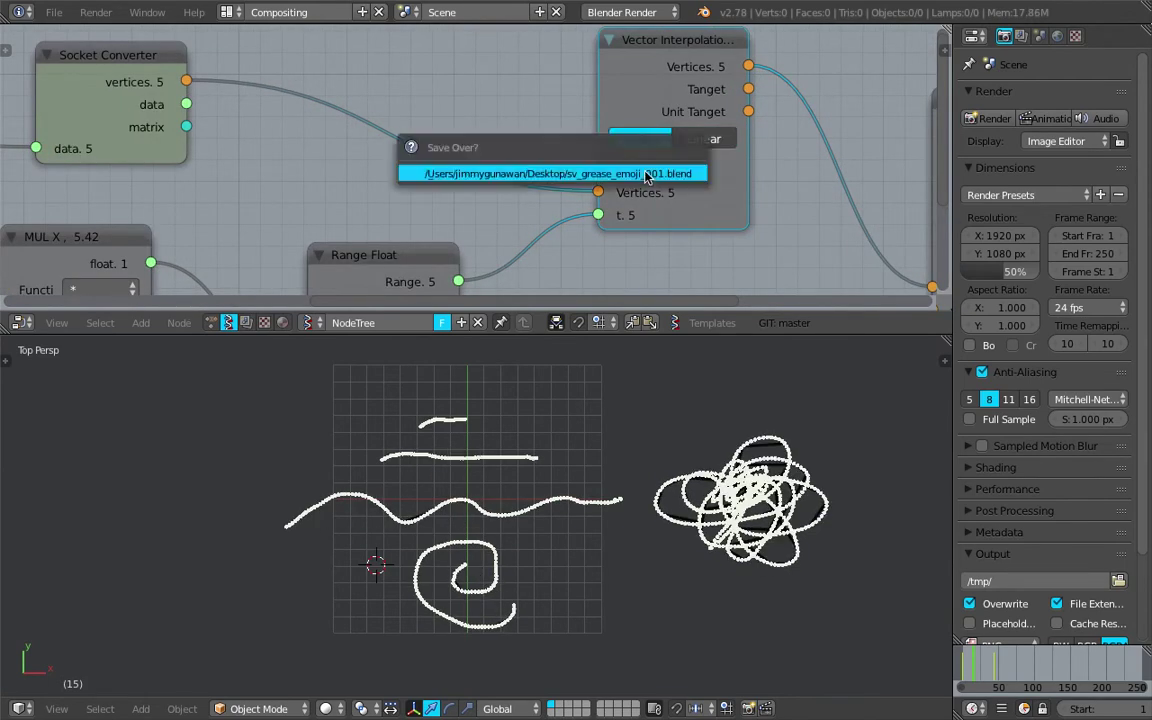
left_click(683, 140)
left_click(645, 141)
- Lower the MUL node's y multiplier to 2.48 and save over the file
middle_click_drag(537, 171, 430, 206)
middle_click_drag(568, 110, 576, 73)
middle_click_drag(555, 136, 455, 128)
left_click_drag(265, 207, 195, 207)
middle_click_drag(484, 202, 275, 217)
key("ctrl+s")
left_click(280, 223)
- Delete the UV Connection node and link Vector Interpolation's Vertices output directly to Viewer Draw's vertices input
middle_click_drag(783, 201, 283, 211)
mouse_move(400, 203)
middle_mouse_down()
mouse_move(296, 229)
mouse_move(298, 268)
middle_mouse_up()
scroll(418, 220, "down", 2)
right_click(351, 111)
scroll(351, 113, "down", 2)
middle_click_drag(347, 125, 362, 147)
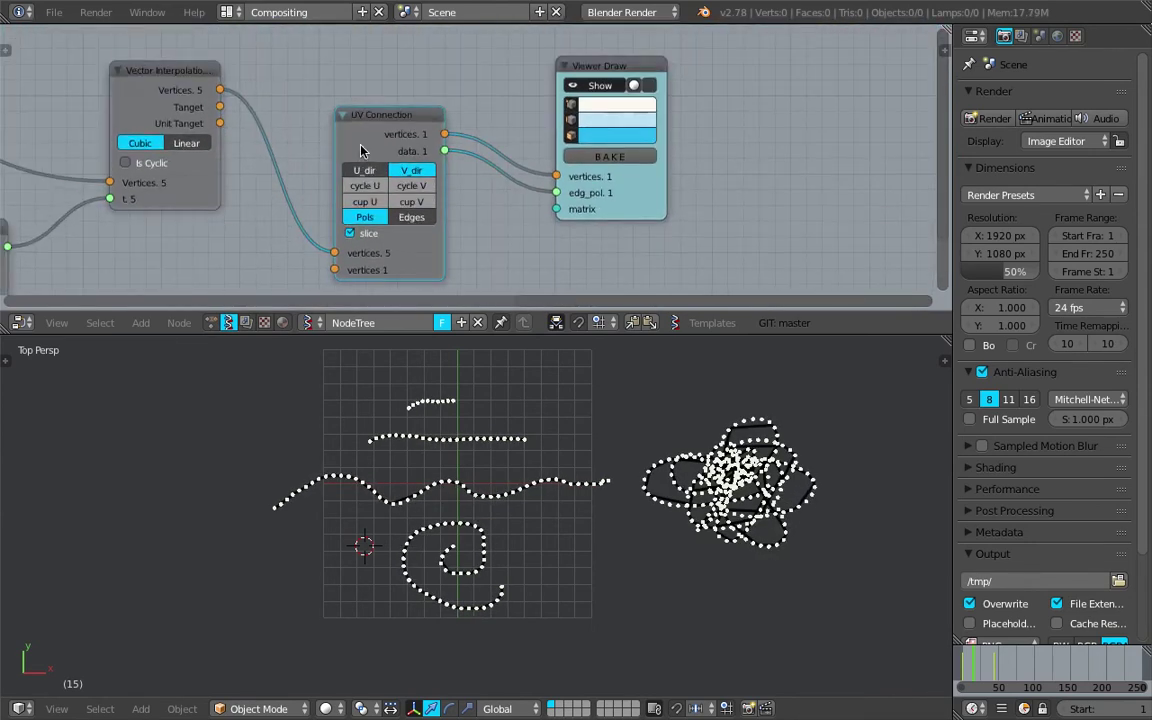
key("x")
left_click_drag(222, 91, 556, 176)
left_click_drag(633, 207, 496, 185)
scroll(603, 421, "up", 3)
scroll(603, 421, "down", 2)
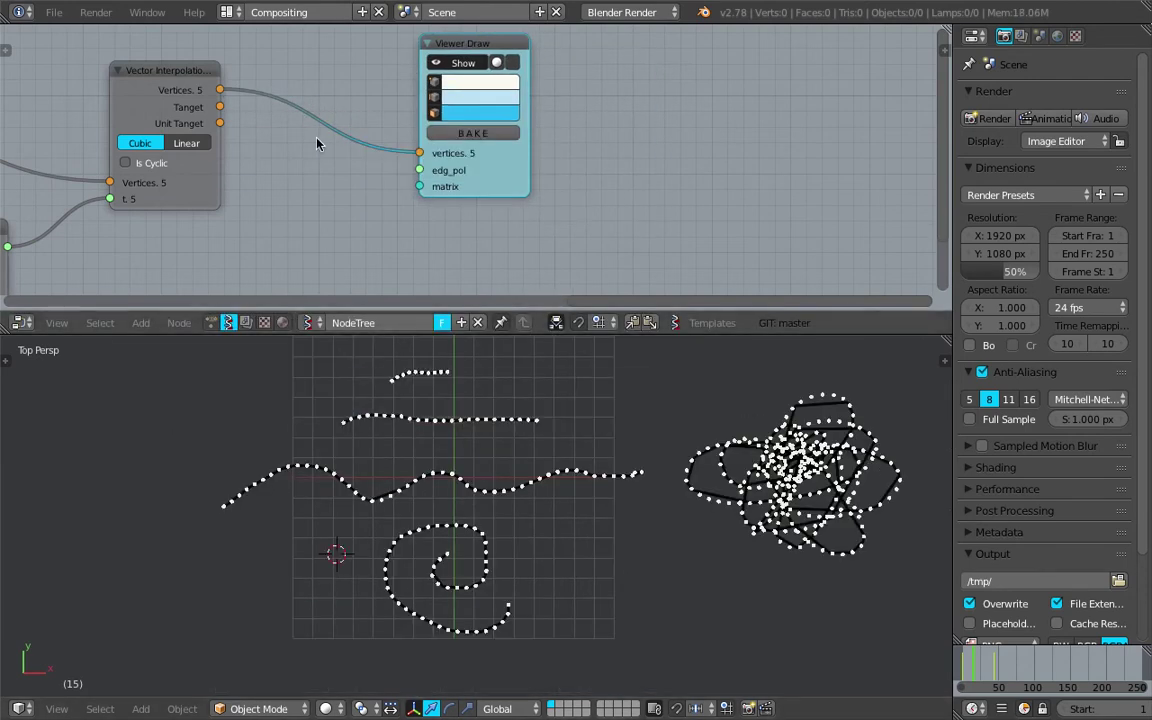
- Insert a Randomize input vertices node before Viewer Draw with X and Y amplitudes of 0.39
left_click_drag(491, 178, 553, 188)
key("alt+space")
type("random")
left_click(390, 142)
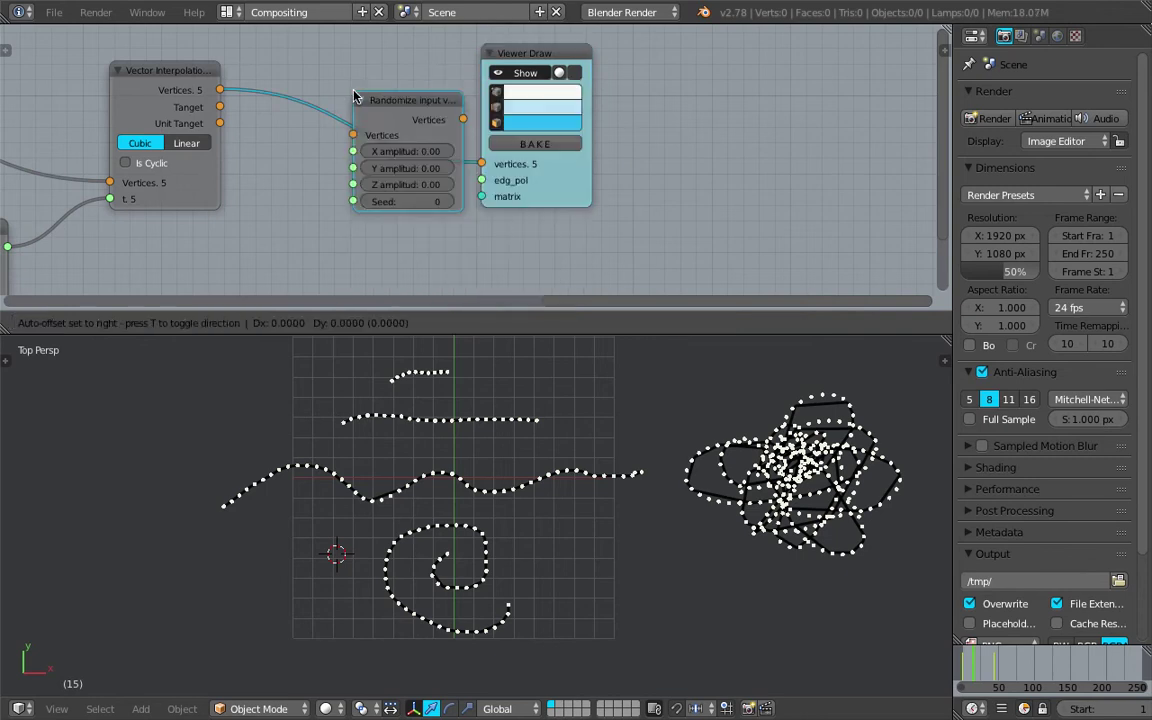
left_click(351, 153)
mouse_move(351, 153)
left_mouse_down()
mouse_move(352, 168)
mouse_move(372, 168)
mouse_move(353, 155)
left_mouse_up()
- Raise the MUL node's y multiplier to 10.37 for denser points along the strokes
middle_click_drag(204, 163, 573, 139)
scroll(527, 175, "down", 3)
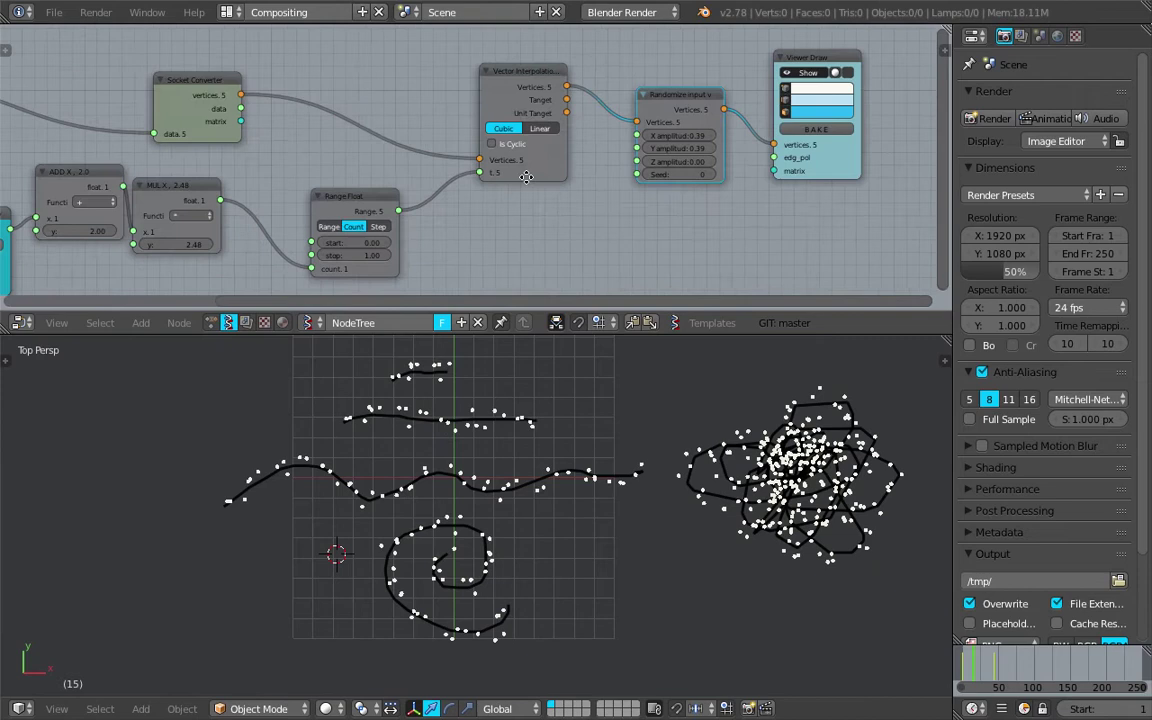
middle_click_drag(263, 245, 417, 211)
scroll(400, 212, "up", 2)
mouse_move(310, 218)
left_mouse_down()
mouse_move(355, 221)
mouse_move(314, 238)
left_mouse_up()
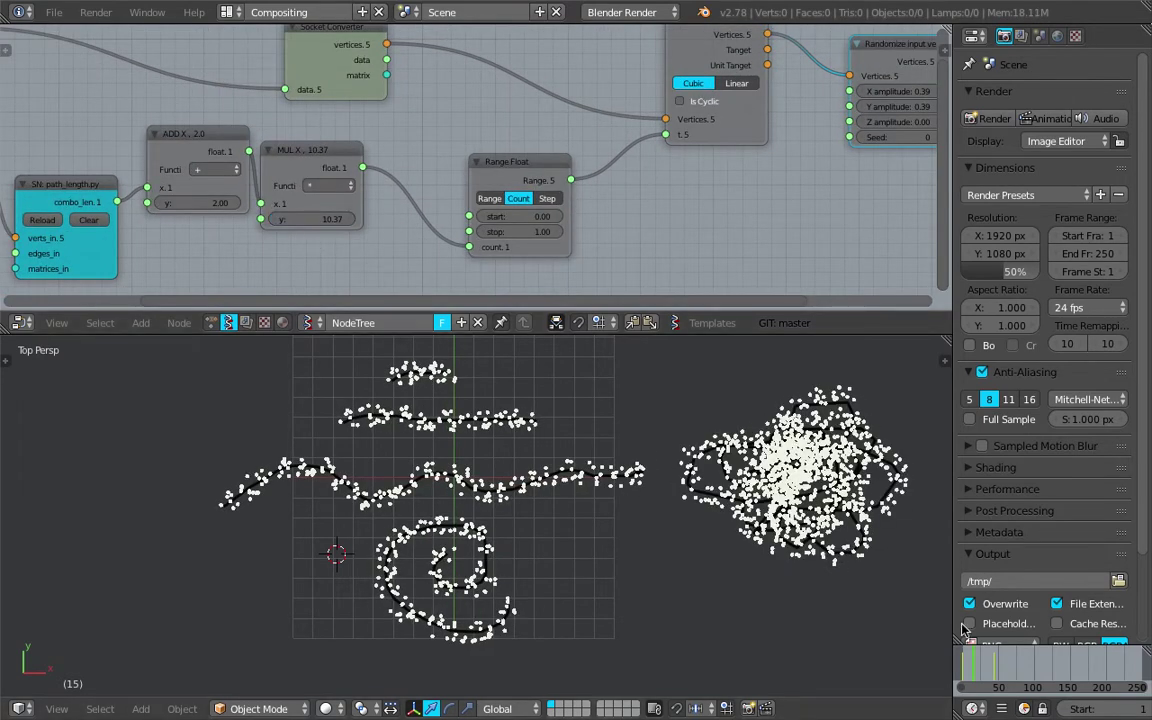
- Set the current frame to 61 to show the handwritten lettering and save the file
middle_click_drag(365, 518, 461, 580, "shift")
scroll(461, 580, "up", 1)
key("ctrl+s")
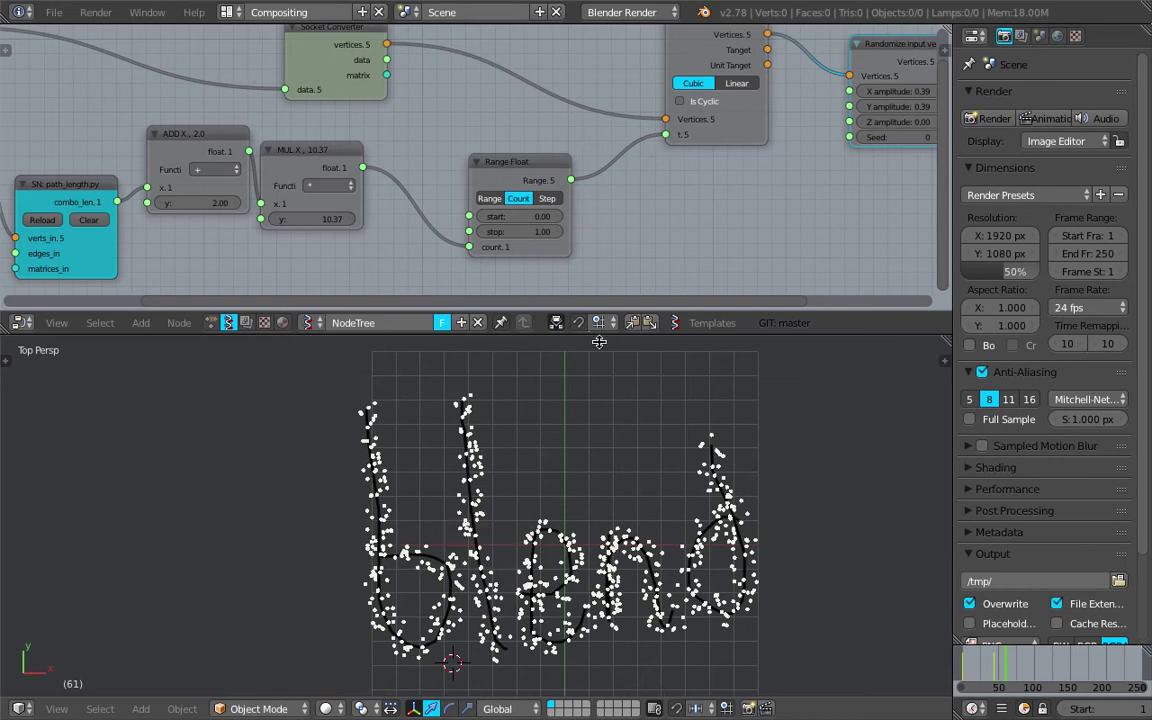
left_click(470, 556)
- Reduce the X and Y amplitudes of the Randomize node to 0.21
middle_click_drag(830, 217, 432, 239)
middle_click_drag(575, 147, 482, 200)
scroll(470, 195, "up", 4)
left_click_drag(424, 176, 396, 190)
left_click(390, 208)
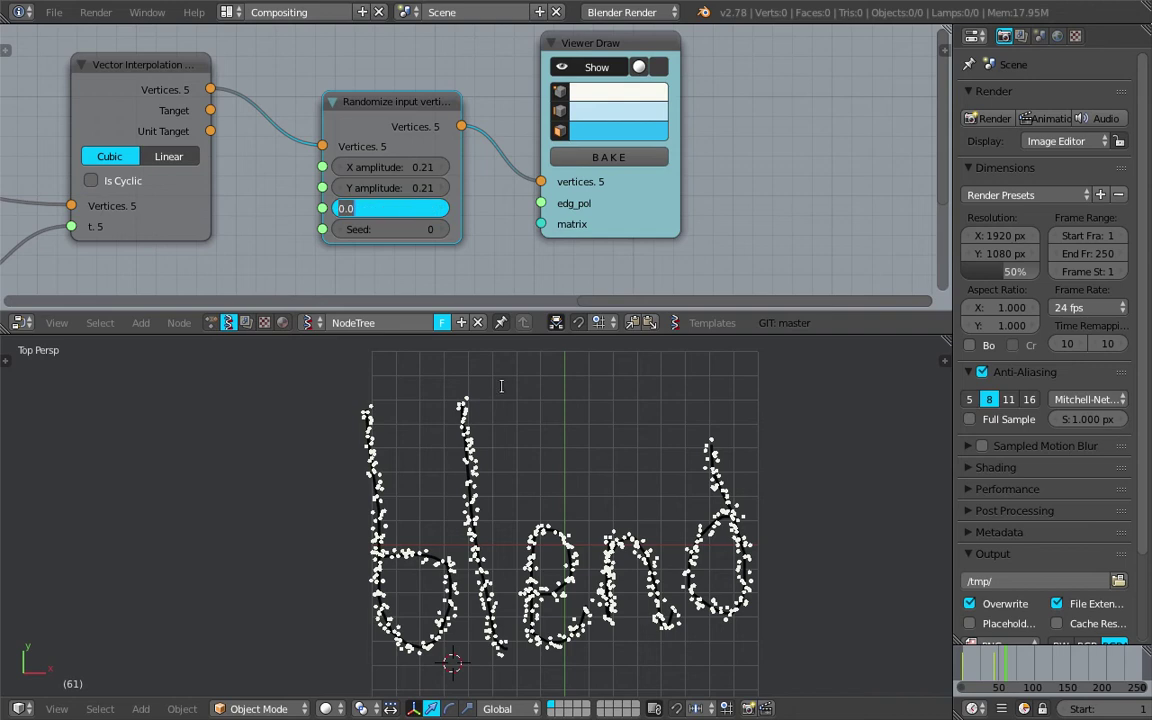
key("Escape")
scroll(507, 404, "down", 3)
scroll(587, 485, "up", 4)
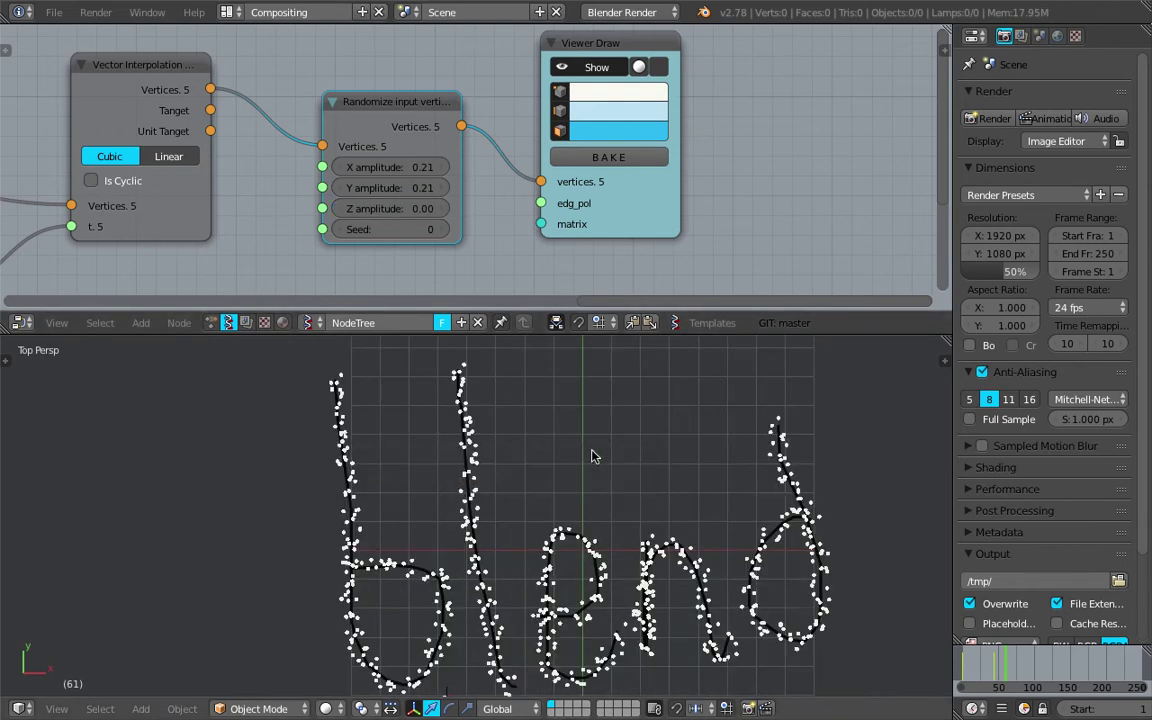
scroll(572, 437, "down", 3)
- Turn off the display of Viewer Draw and reposition the node near the Randomize node
key("g")
left_click(730, 175)
middle_click_drag(728, 171, 535, 193)
scroll(599, 208, "down", 1)
left_click(505, 73)
left_click_drag(510, 62, 436, 50)
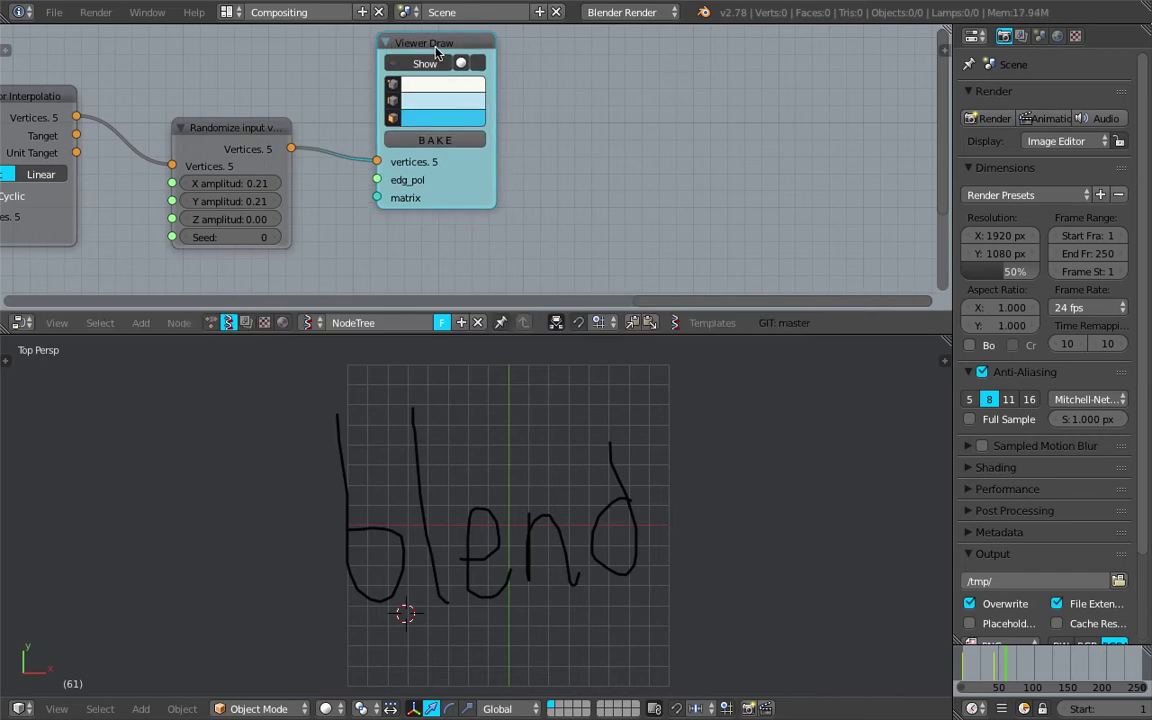
middle_click_drag(569, 168, 560, 162)
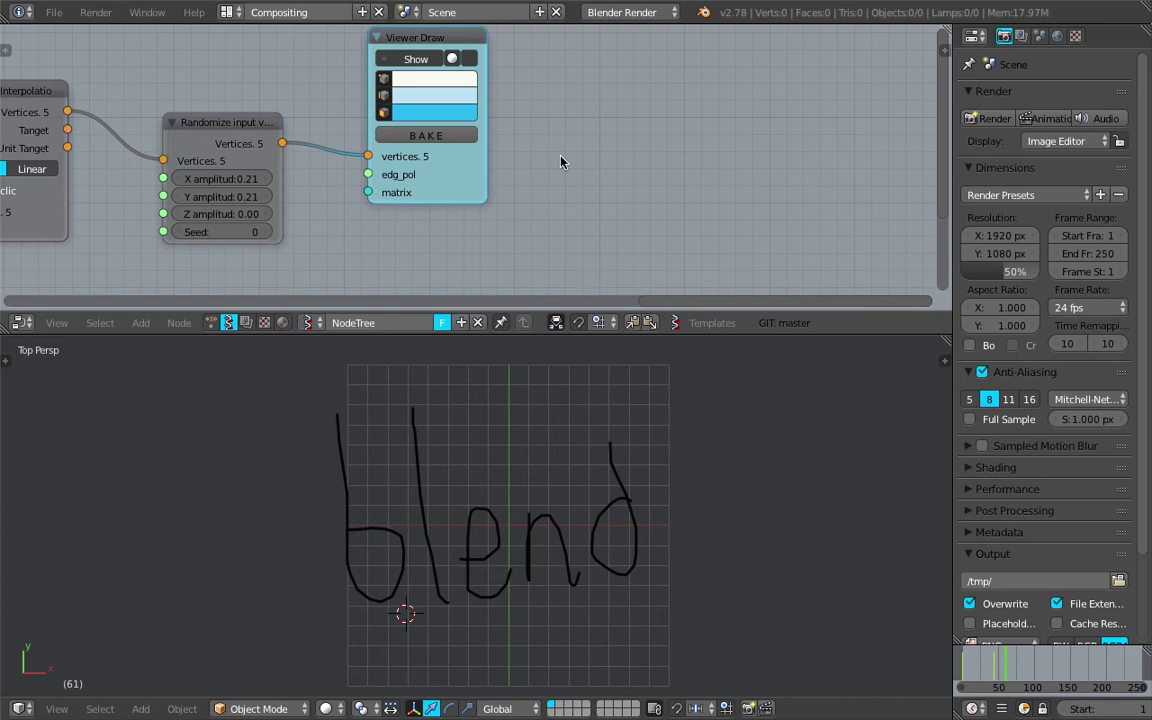
- Enlarge the node editor and add a Viewer BMesh node beside Viewer Draw
left_click_drag(603, 334, 603, 370)
key("shift+a")
left_click(533, 166)
type("bmes")
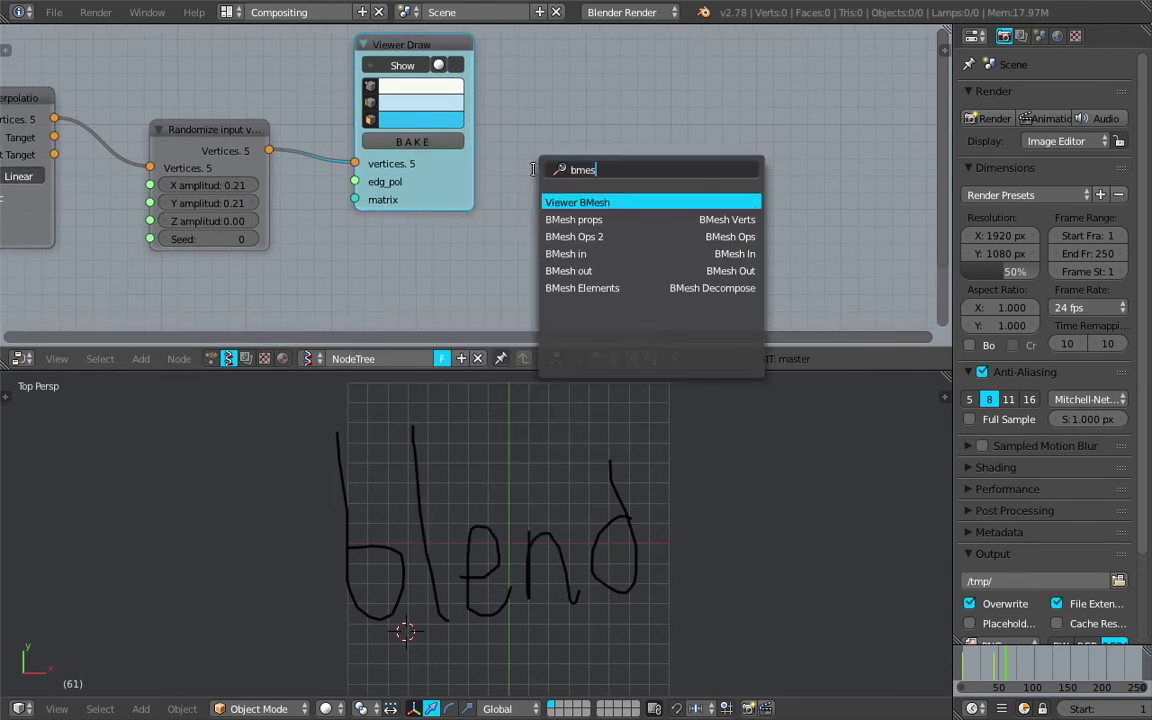
key("Return")
left_click(585, 185)
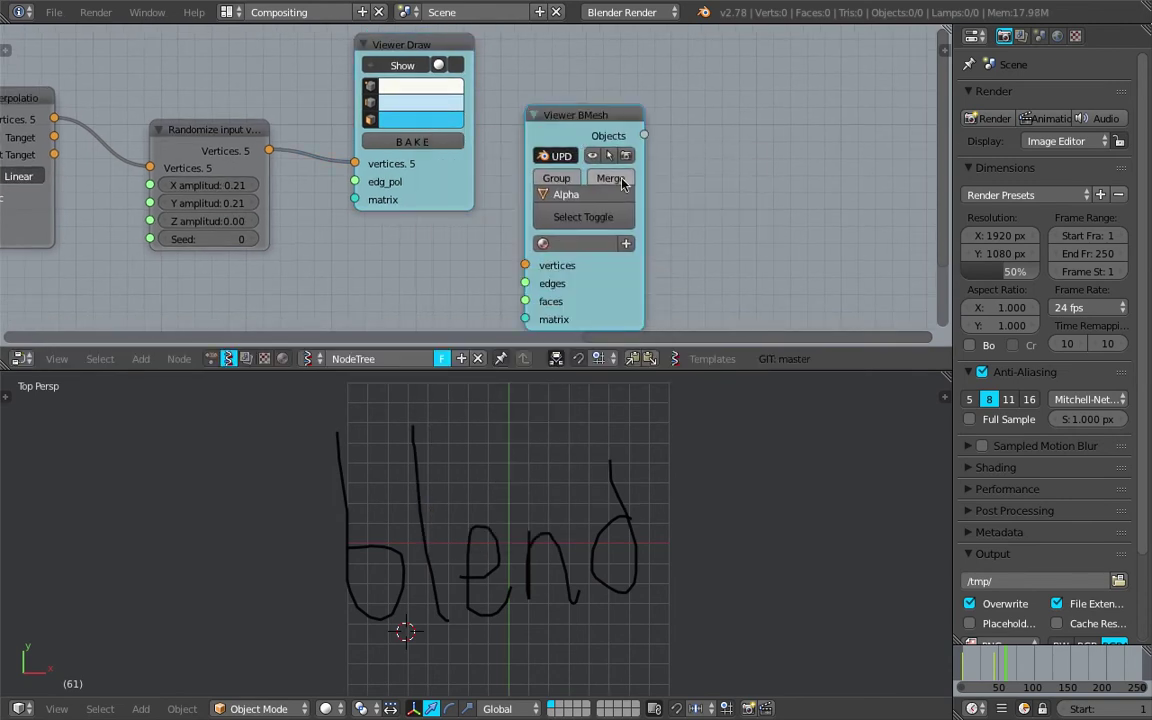
- Enable Merge in Viewer BMesh and link the Randomize node's Vertices output to its vertices input
middle_click_drag(585, 185, 619, 175)
left_click_drag(303, 140, 559, 255)
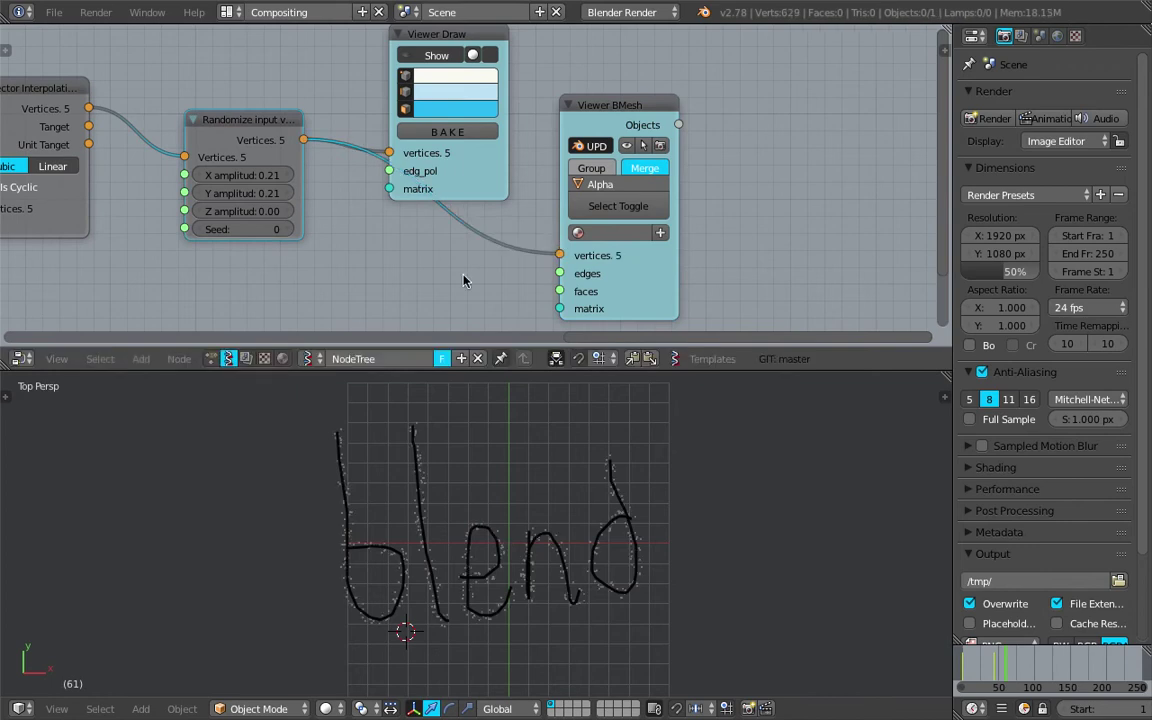
- Select the generated Alpha_0 mesh of the lettering and add a new particle system to it
scroll(595, 571, "up", 1)
right_click(543, 545)
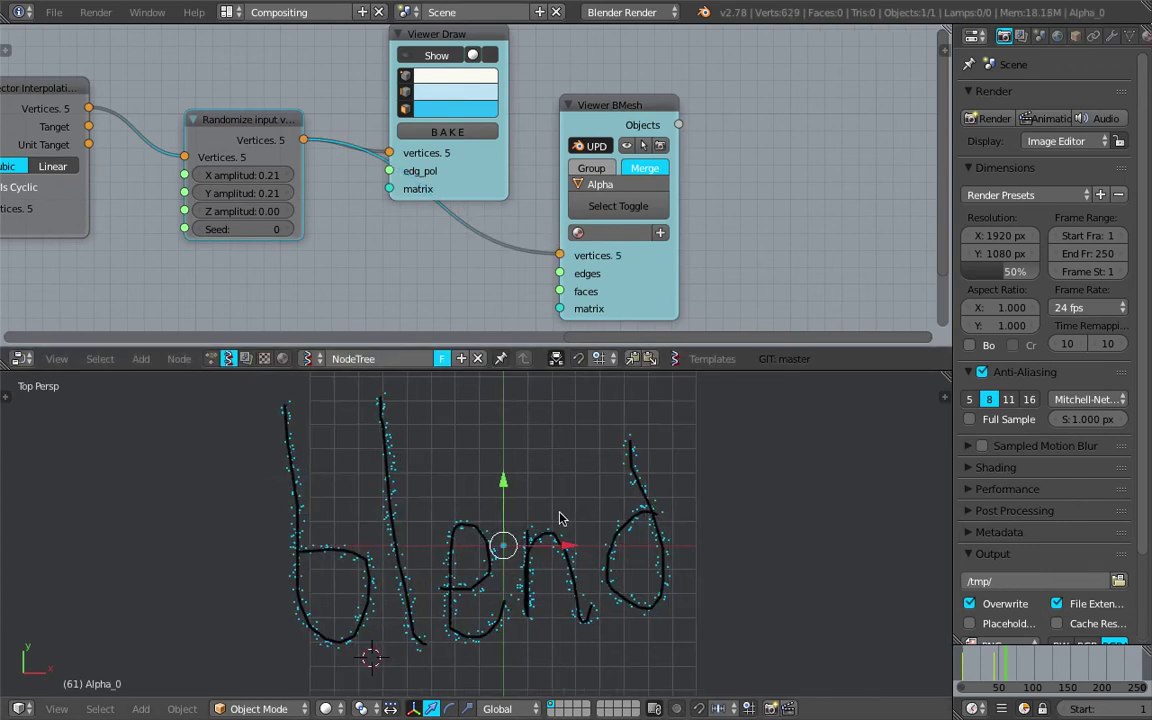
middle_click_drag(511, 519, 477, 526, "shift")
left_click(1129, 36)
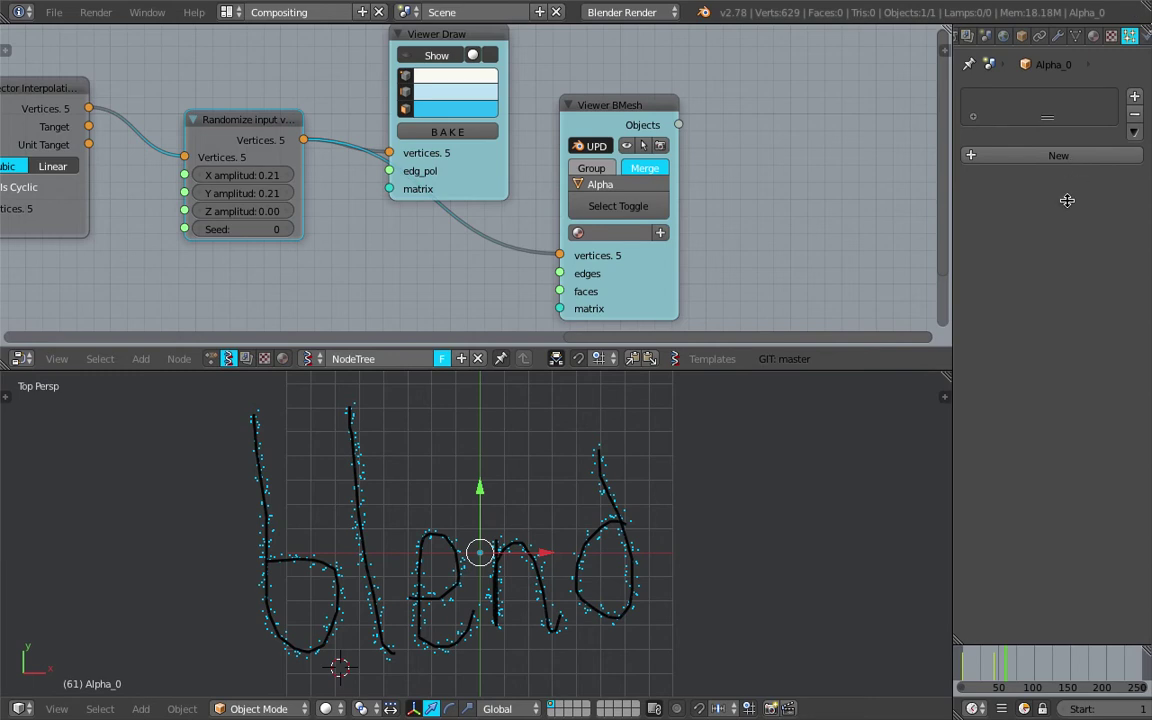
left_click(1037, 157)
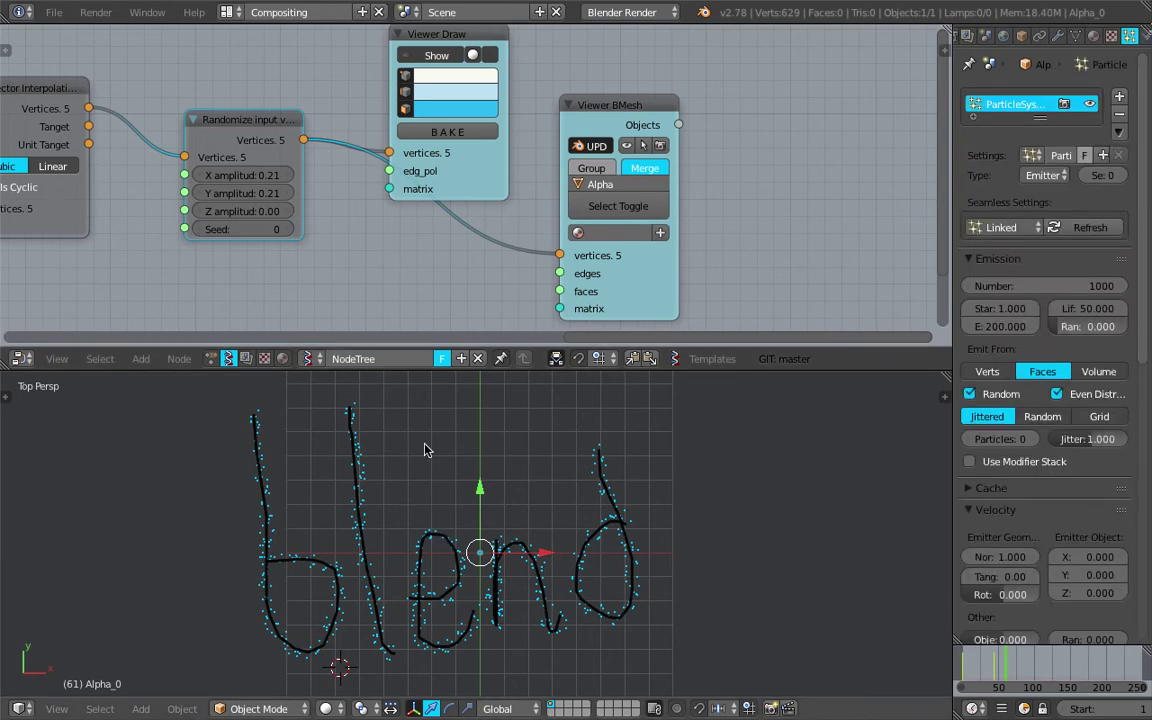
- Set the particle emission End to 1 and emit the particles from Verts
left_click(1003, 326)
type("1")
key("Return")
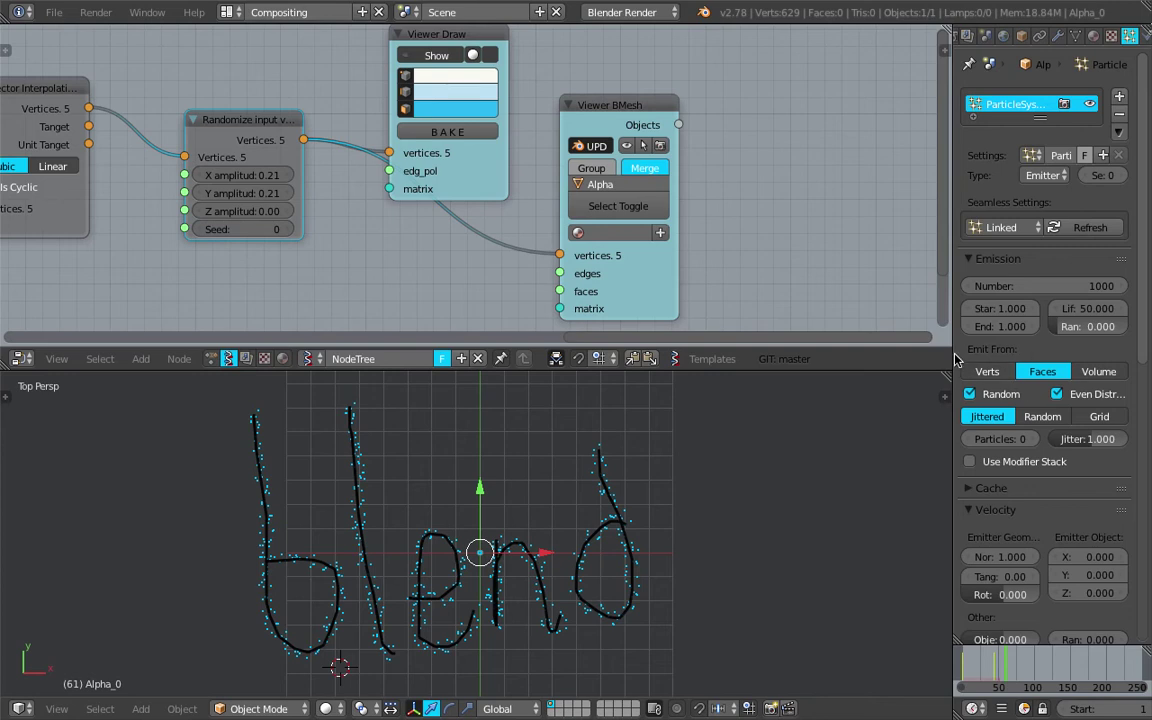
left_click_drag(953, 352, 849, 352)
scroll(452, 563, "up", 2)
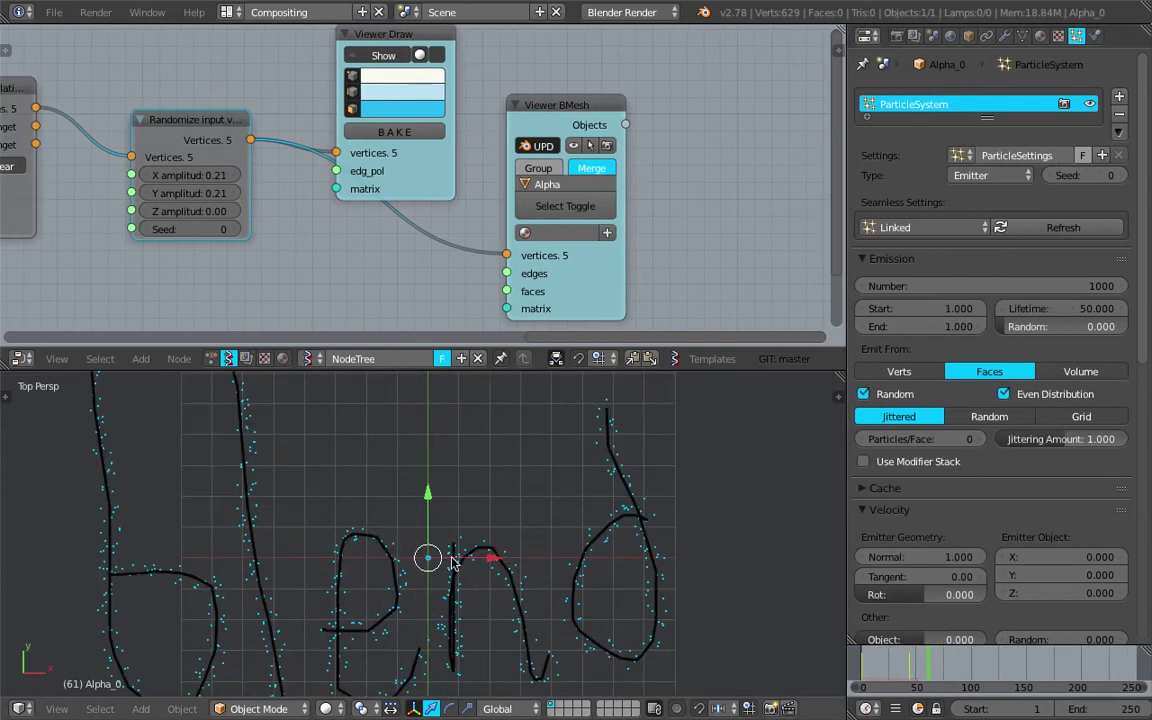
scroll(472, 555, "down", 3)
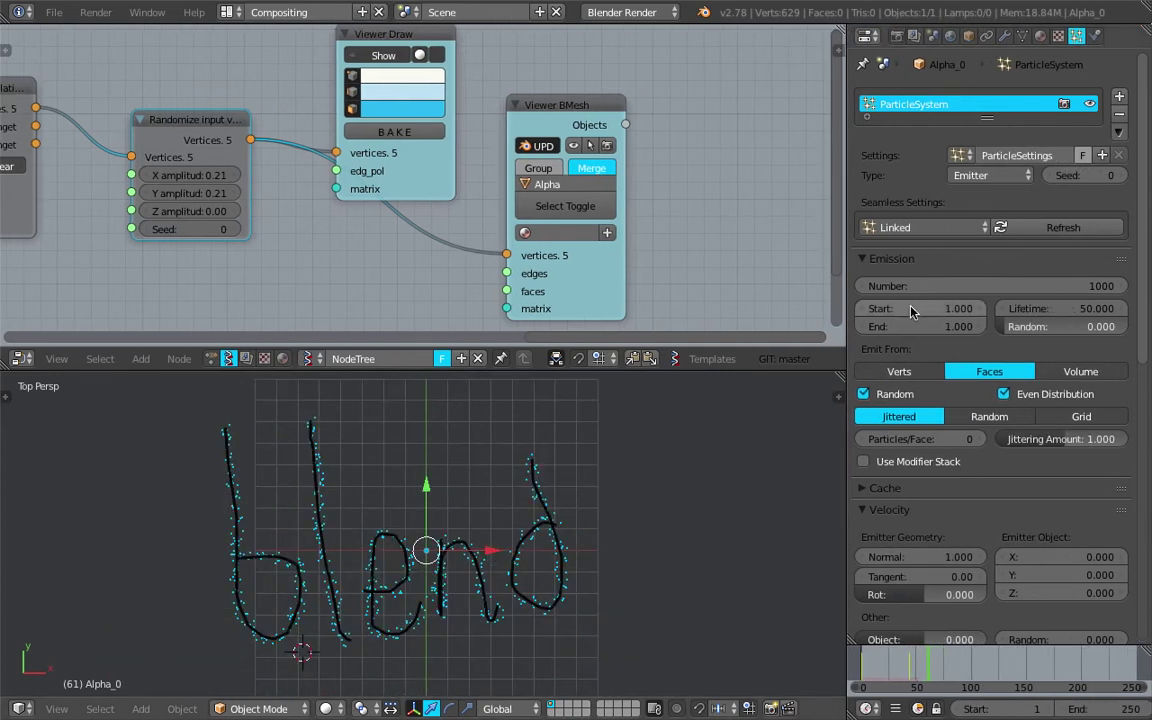
left_click(900, 372)
left_click_drag(1148, 418, 1149, 637)
scroll(1090, 710, "down", 10)
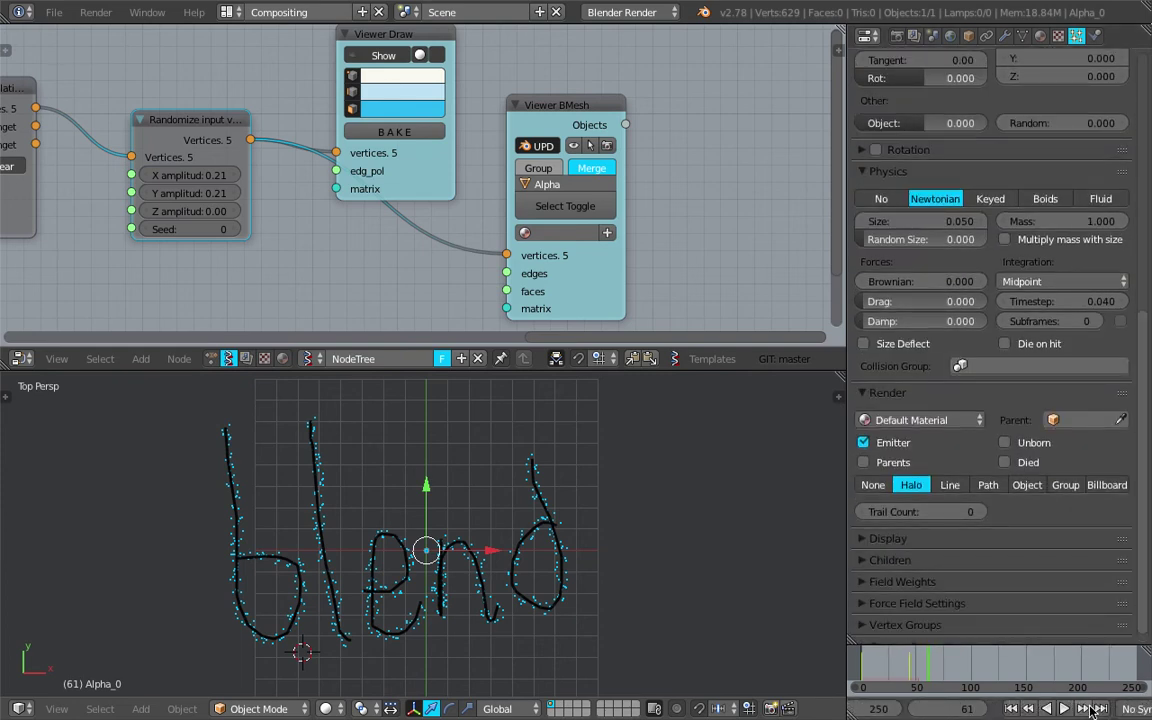
- Switch Object ID Selector to pick frame with gp_frame 1 | 44 and save the file
scroll(490, 220, "left", 15, "ctrl")
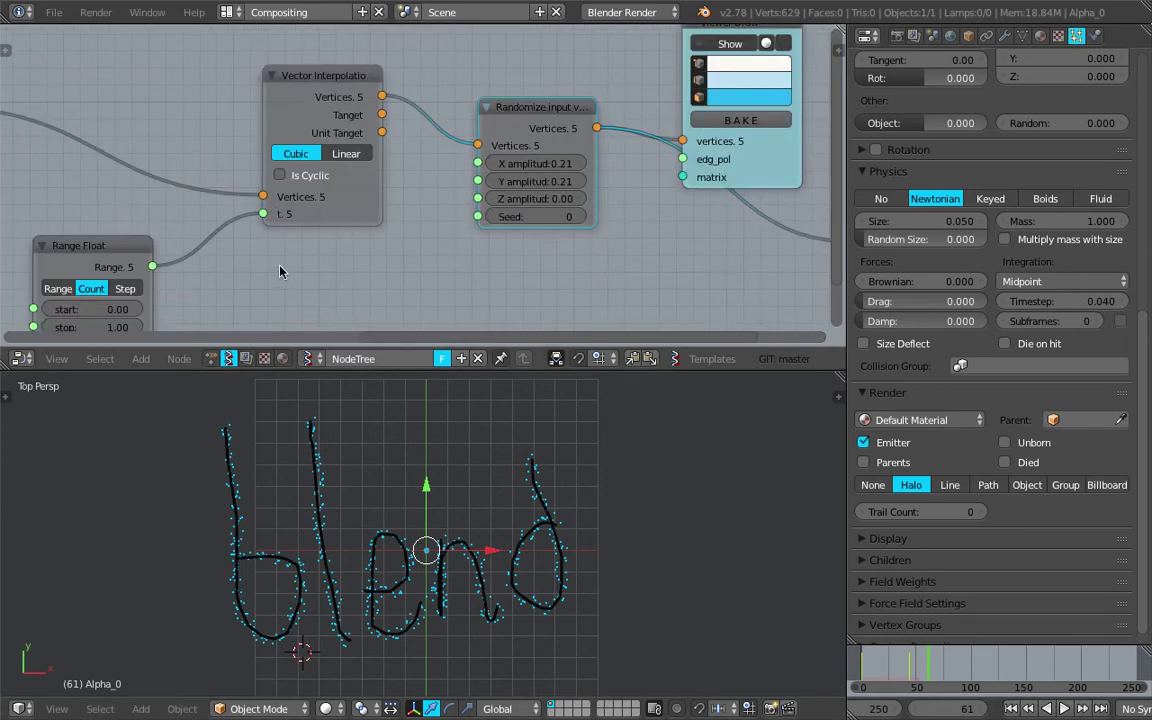
scroll(505, 218, "left", 8, "ctrl")
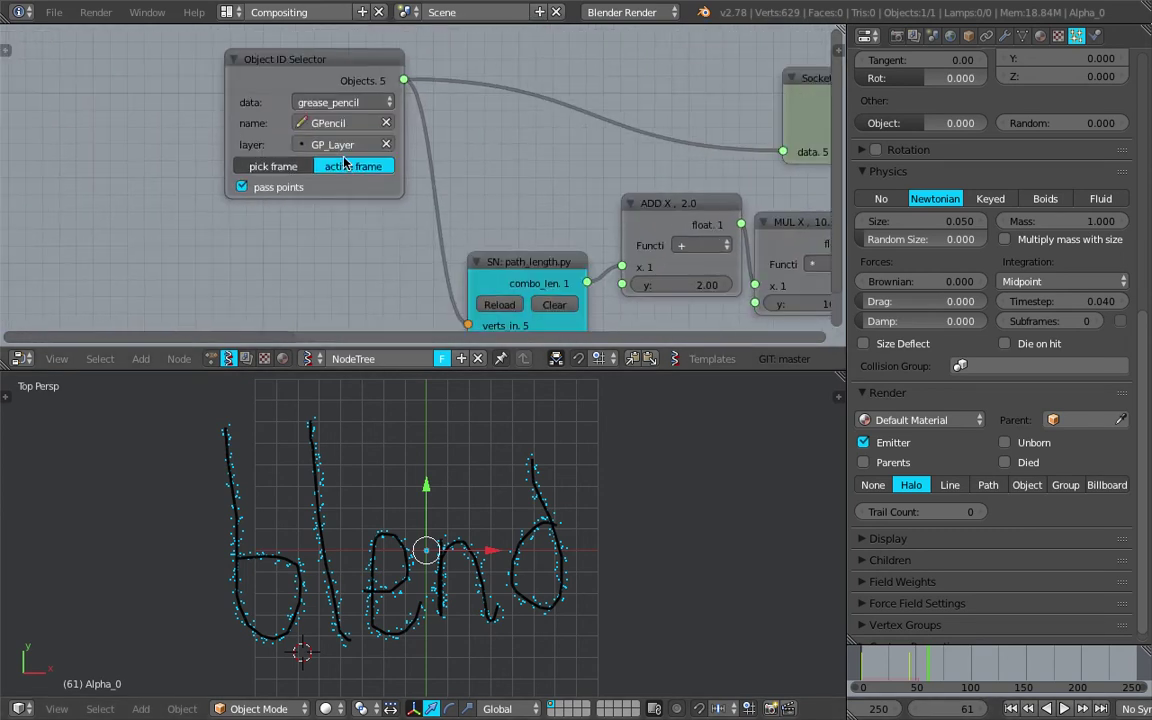
left_click(273, 166)
left_click(334, 186)
left_click(300, 208)
key("shift+Left")
mouse_move(651, 540)
middle_mouse_down("shift")
mouse_move(612, 535)
mouse_move(628, 510)
middle_mouse_up("shift")
key("ctrl+s")
- Play and scrub the animation up to frame 45 to examine the particles, returning to frame 1
left_click(627, 505)
key("alt+a")
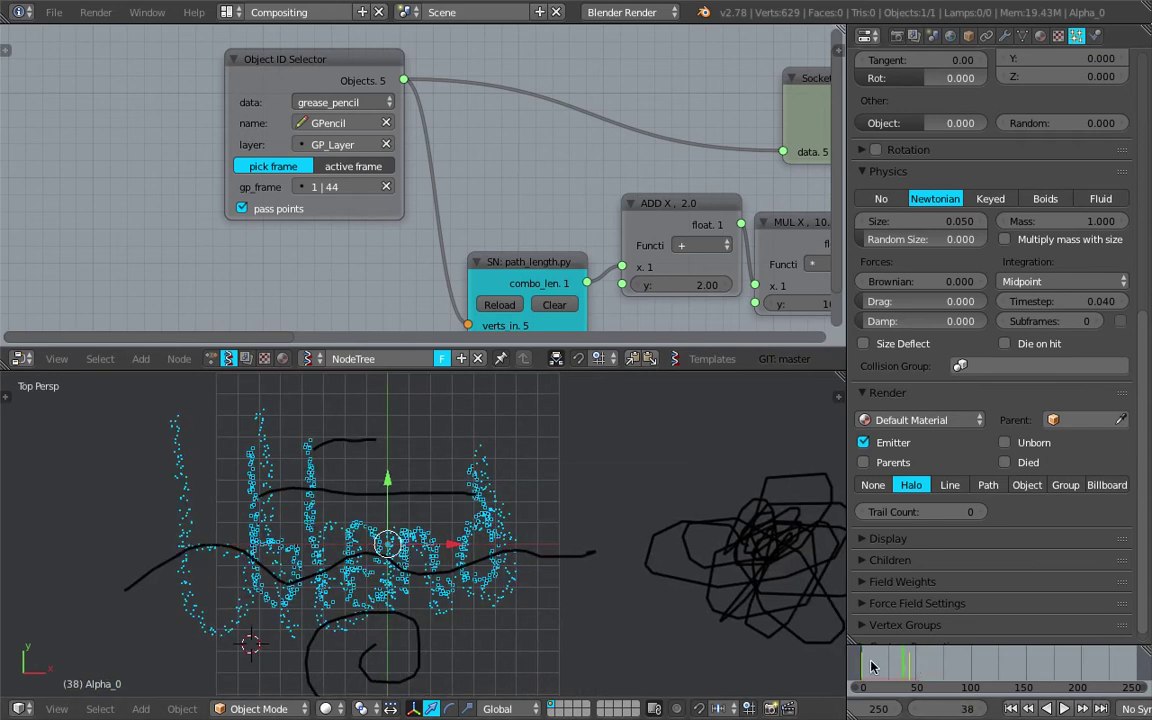
mouse_move(878, 667)
left_mouse_down()
mouse_move(928, 663)
mouse_move(911, 666)
left_mouse_up()
middle_click_drag(515, 530, 588, 535, "shift")
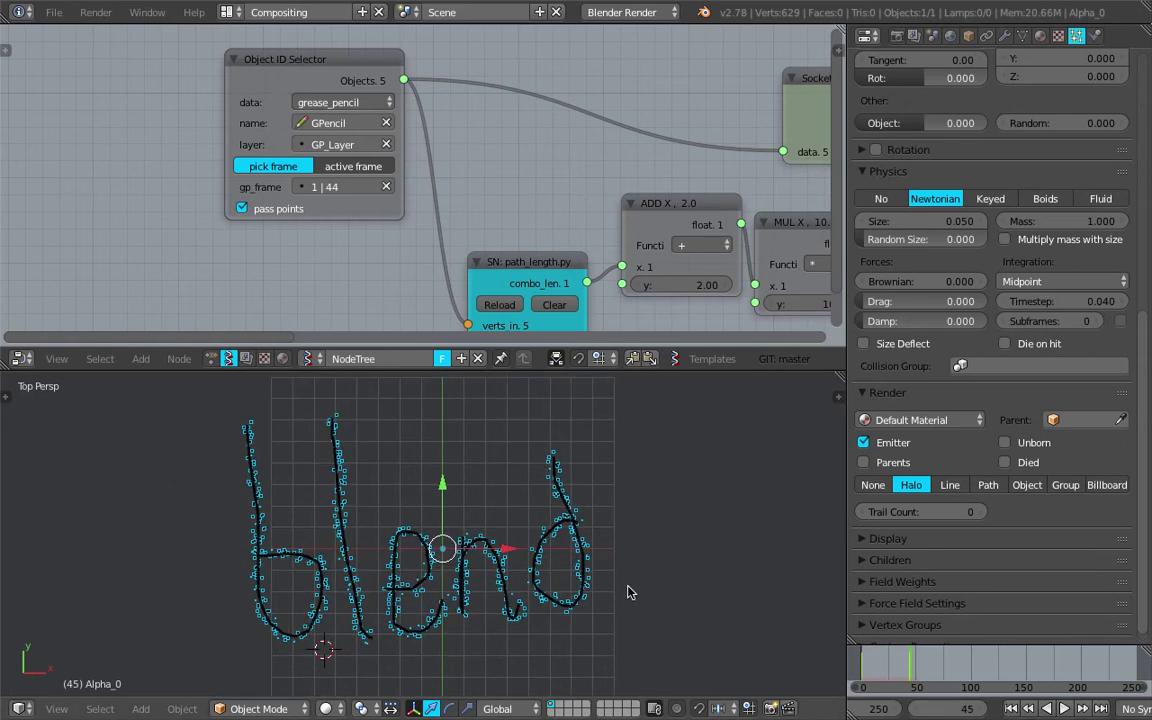
left_click(1012, 710)
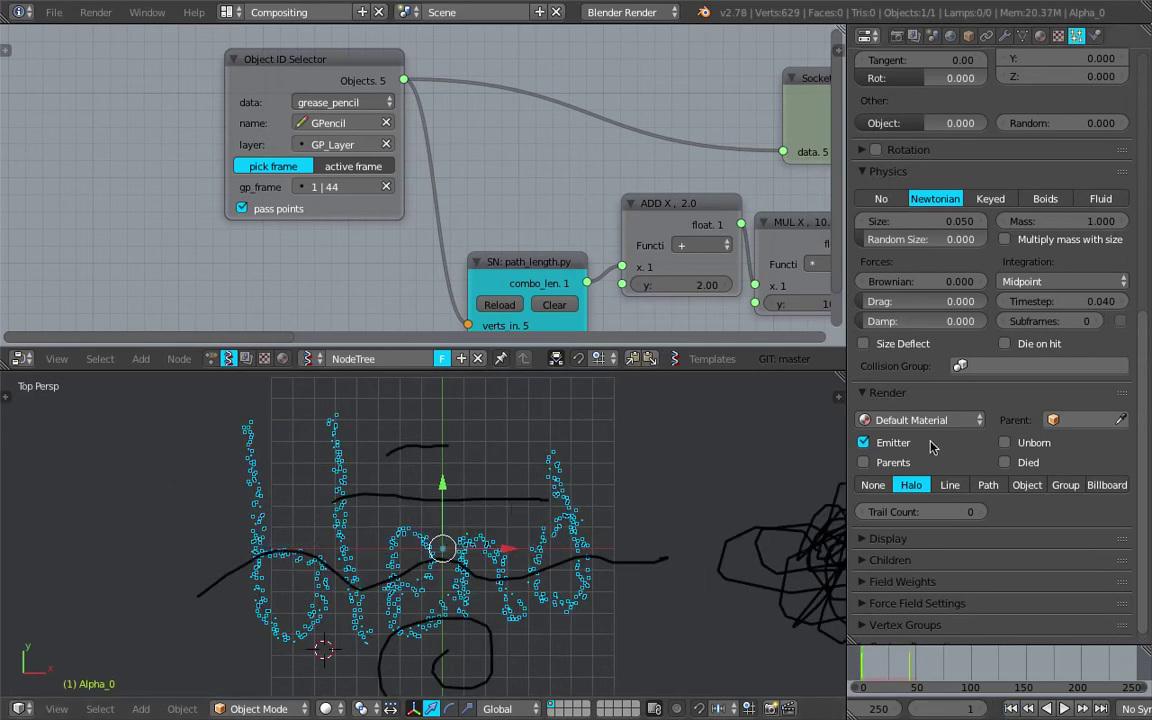
- Set the particle physics to No, keep Halo as the render type, and save the file
left_click(873, 485)
left_click(911, 485)
left_click(881, 199)
key("ctrl+s")
key("ctrl+s")
left_click(943, 177)
middle_click_drag(637, 479, 617, 481, "shift")
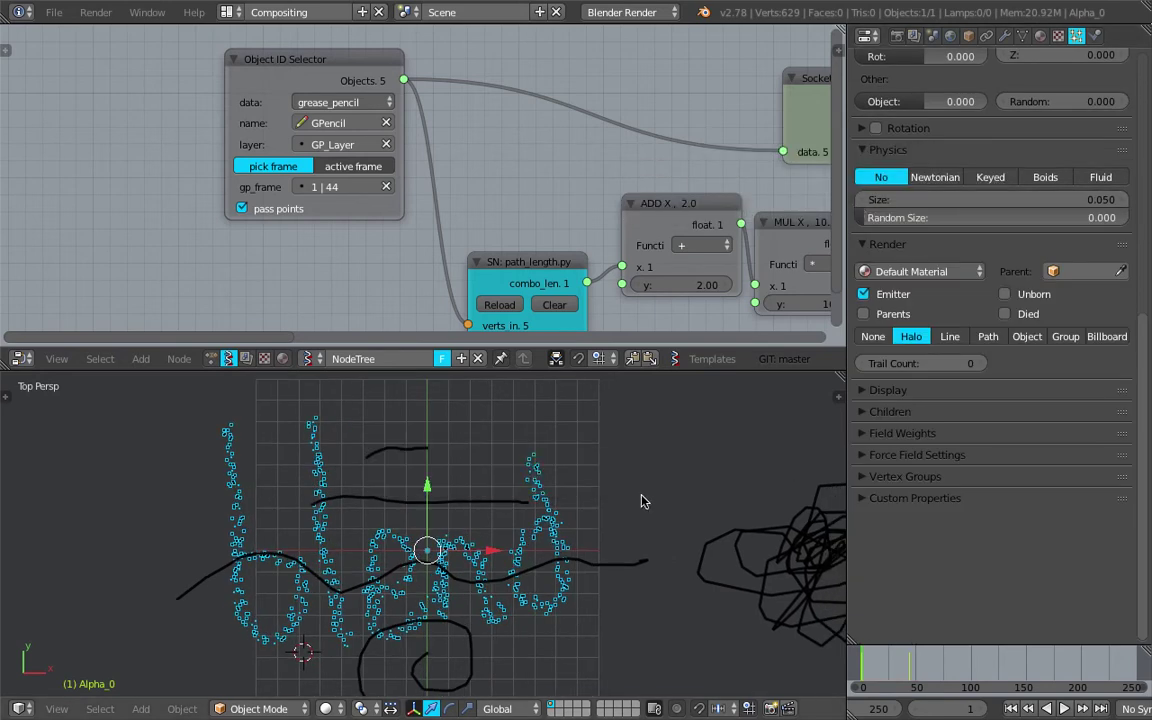
key("shift+a")
mouse_move(670, 505)
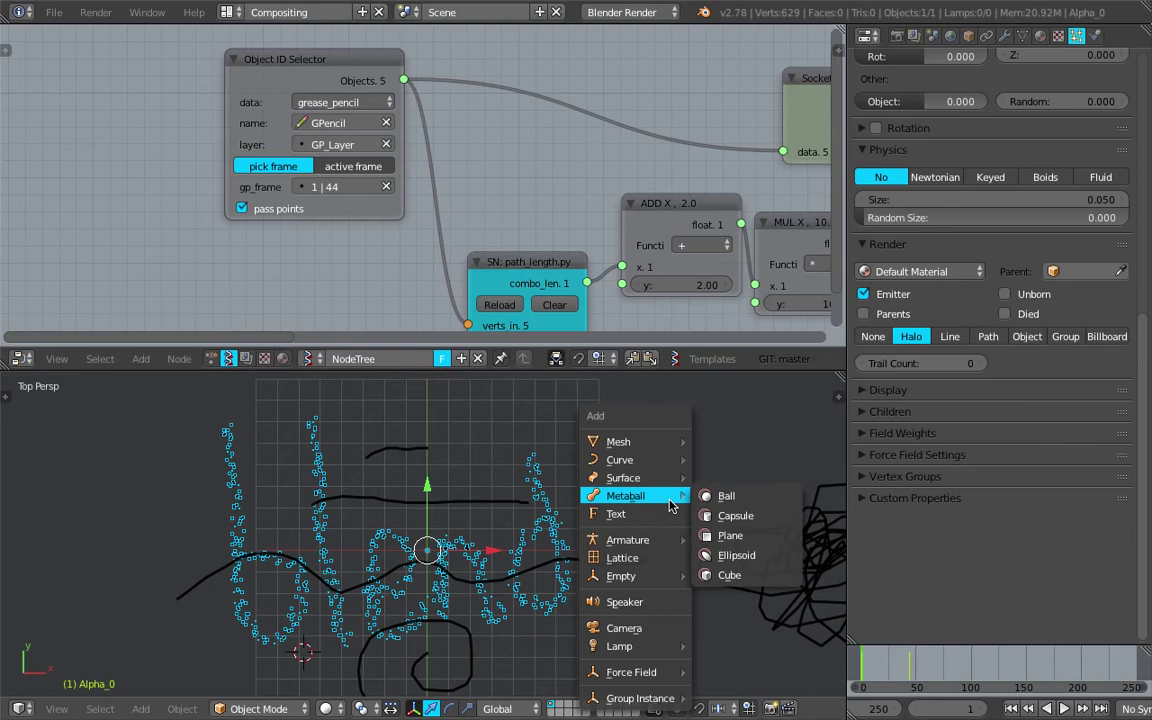
mouse_move(676, 442)
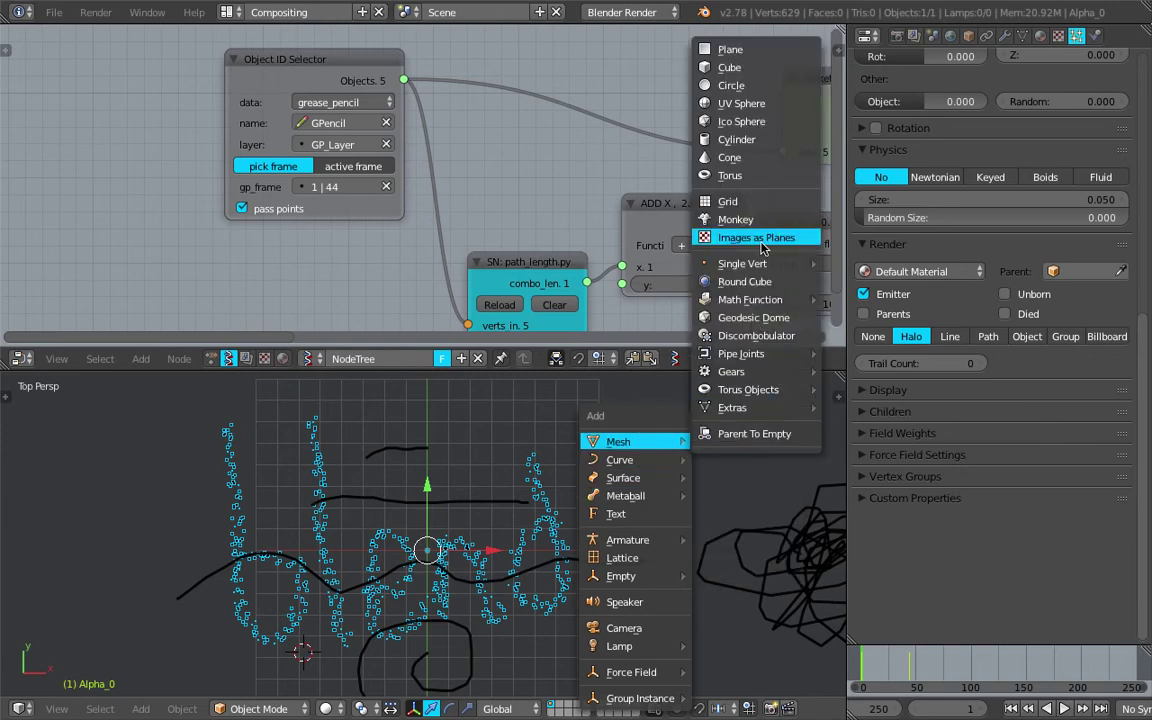
left_click(457, 503)
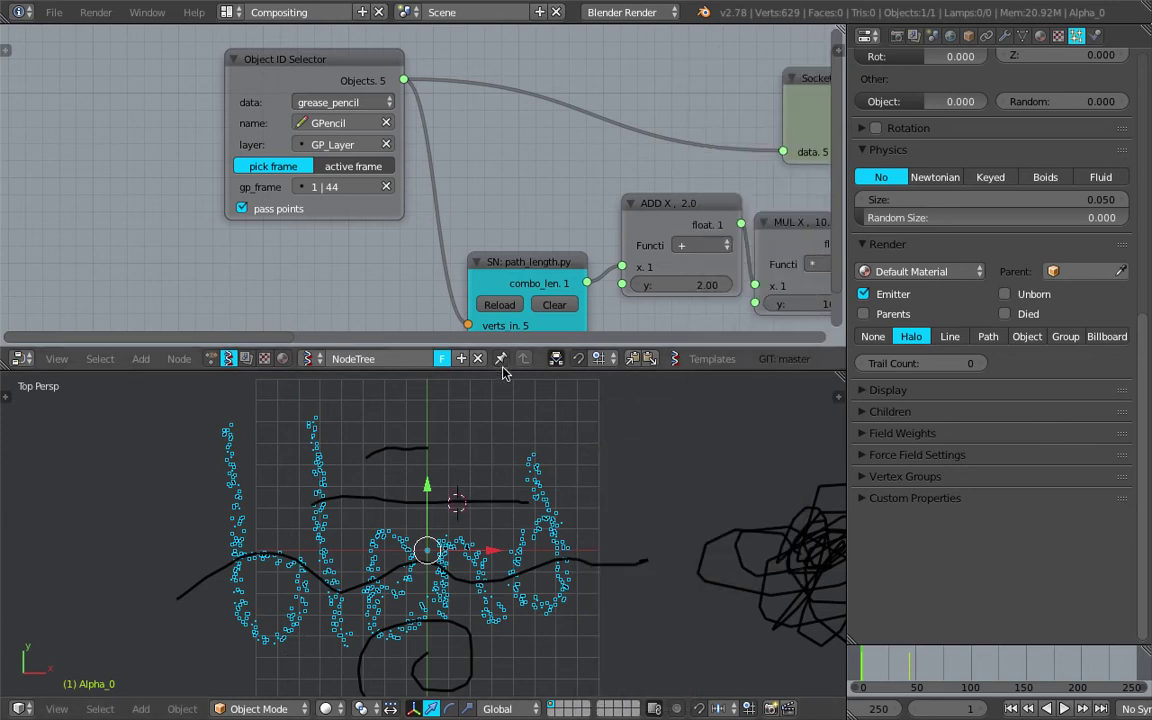
- Enlarge the 3D viewport by shrinking the node editor, and save the file
left_click_drag(503, 369, 507, 254)
key("ctrl+s")
left_click(527, 345)
scroll(507, 352, "down", 2)
key("ctrl+s")
left_click(507, 352)
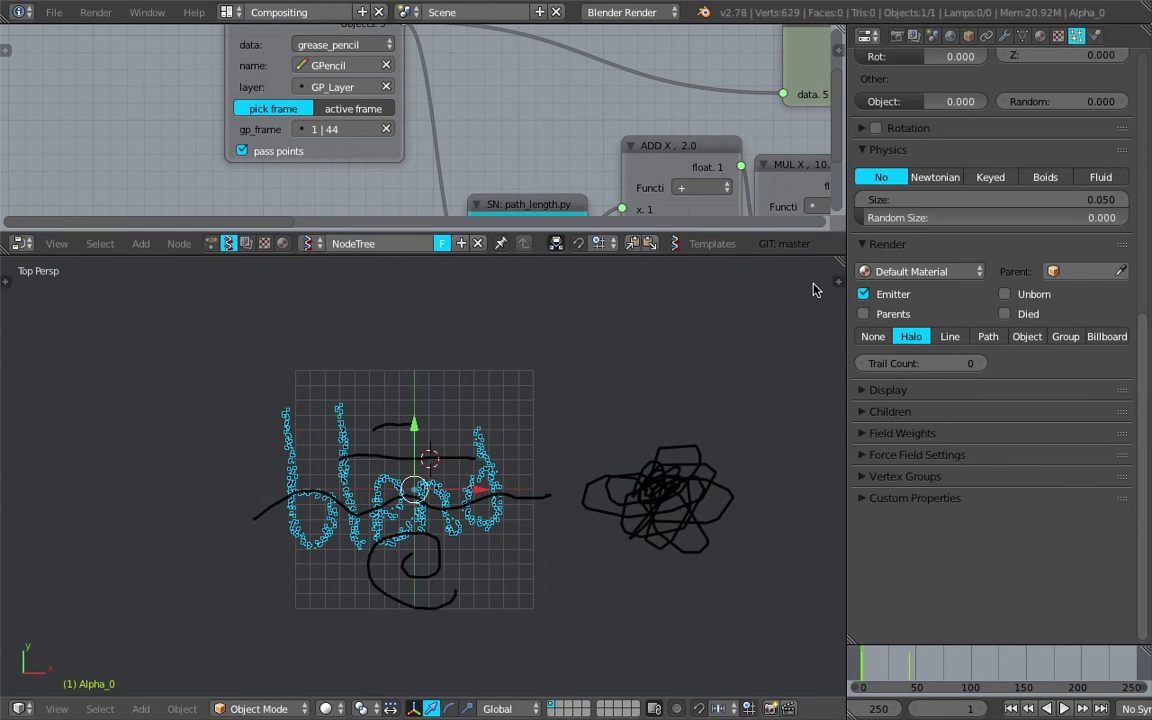
- Hide the grease pencil strokes by setting the opacity of GP_Layer to 0
scroll(773, 352, "down", 3)
key("n")
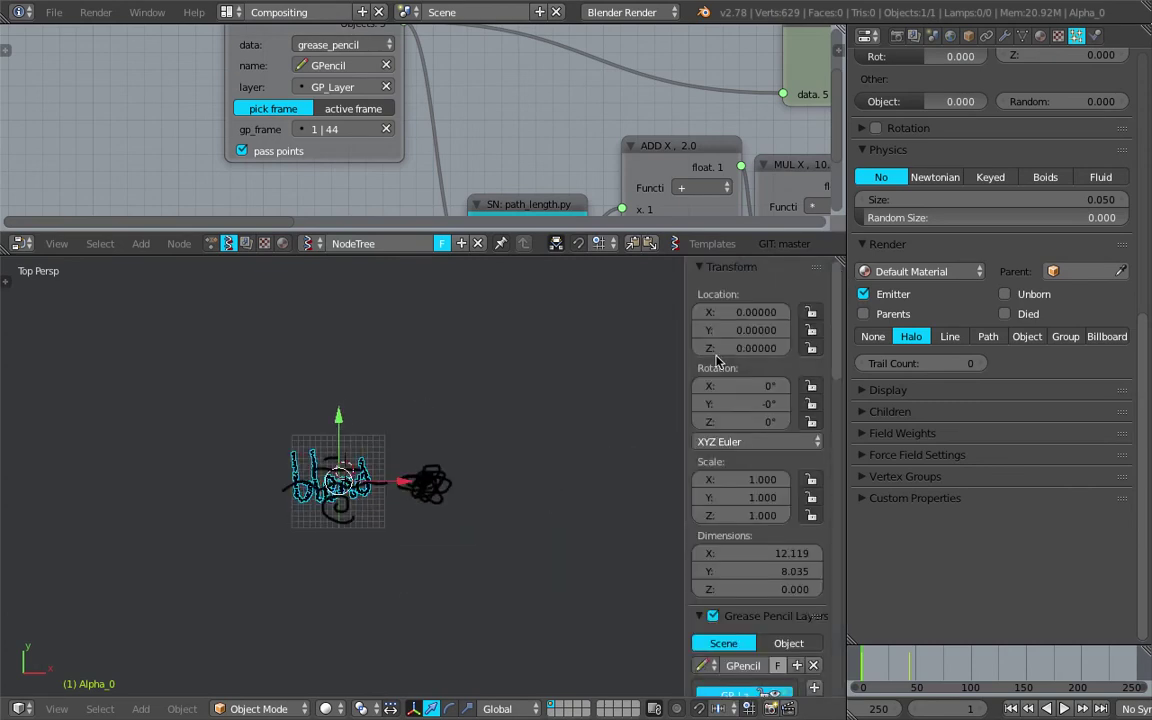
scroll(750, 450, "down", 6)
left_click_drag(796, 497, 699, 500)
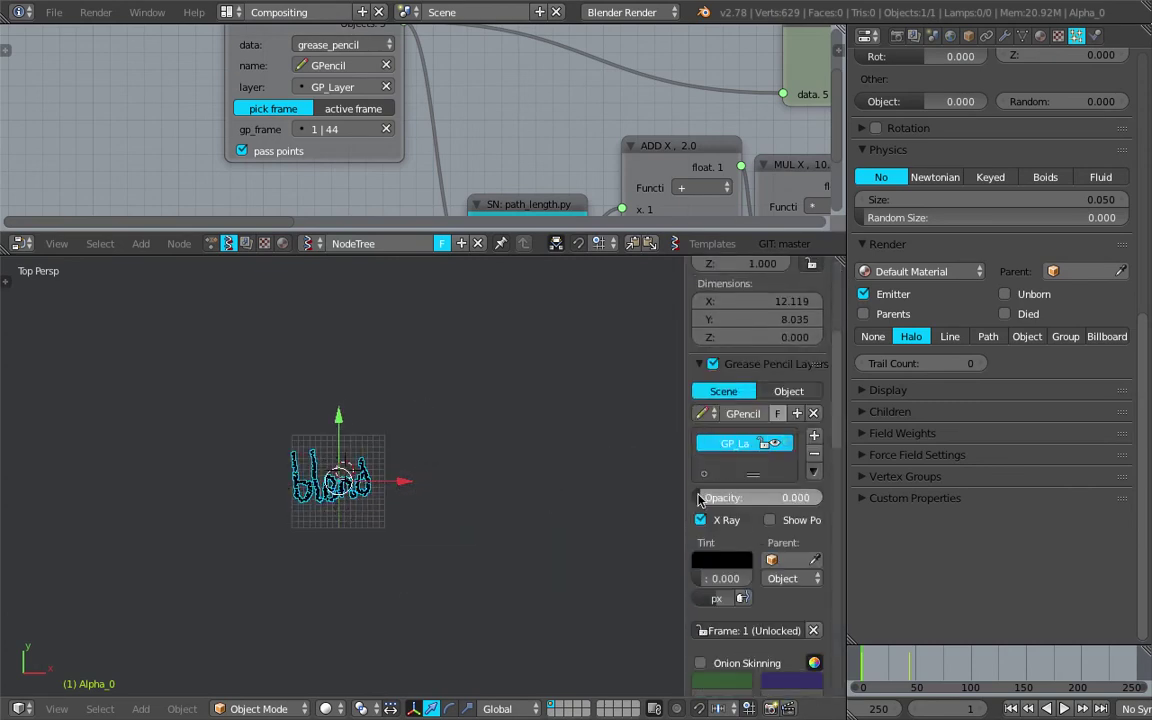
key("n")
scroll(600, 420, "up", 8)
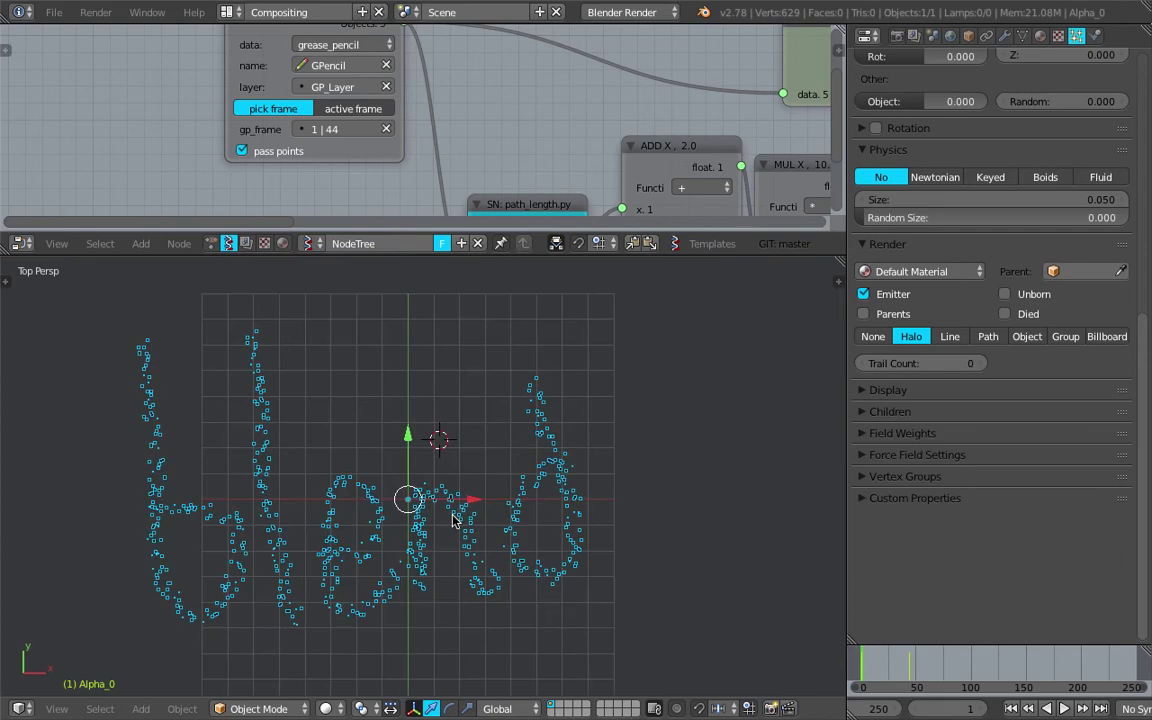
- Start an Images as Planes import and enable Shadeless in its material settings
left_click(54, 13)
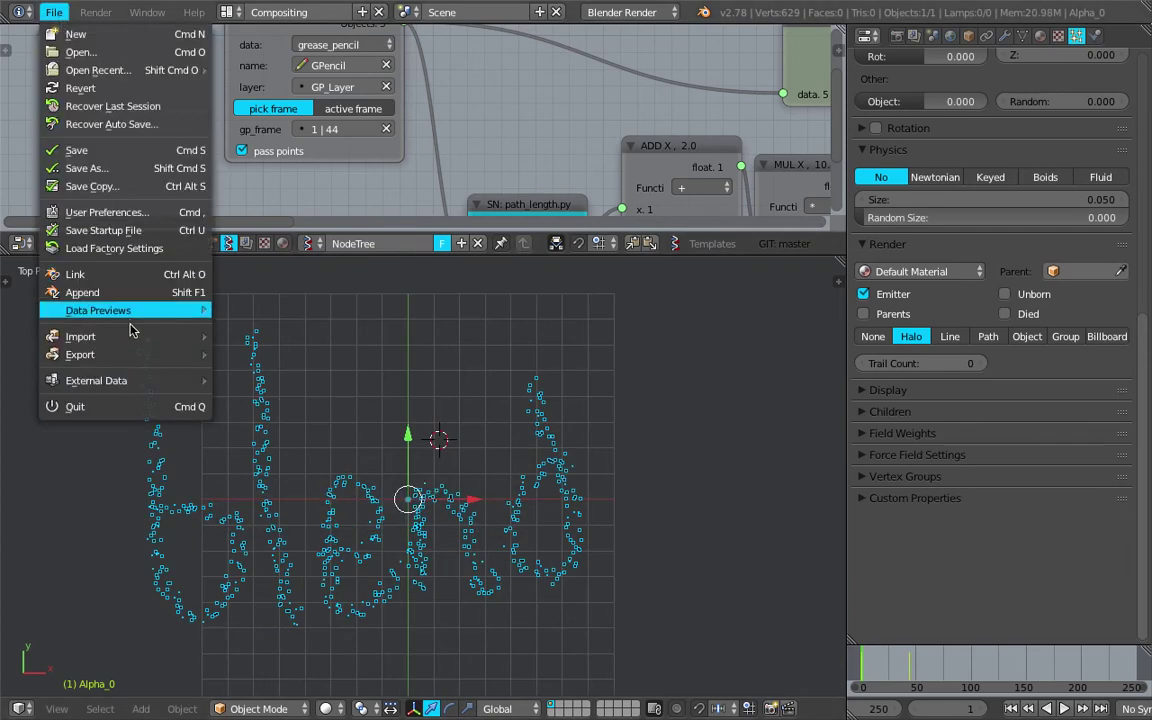
mouse_move(120, 336)
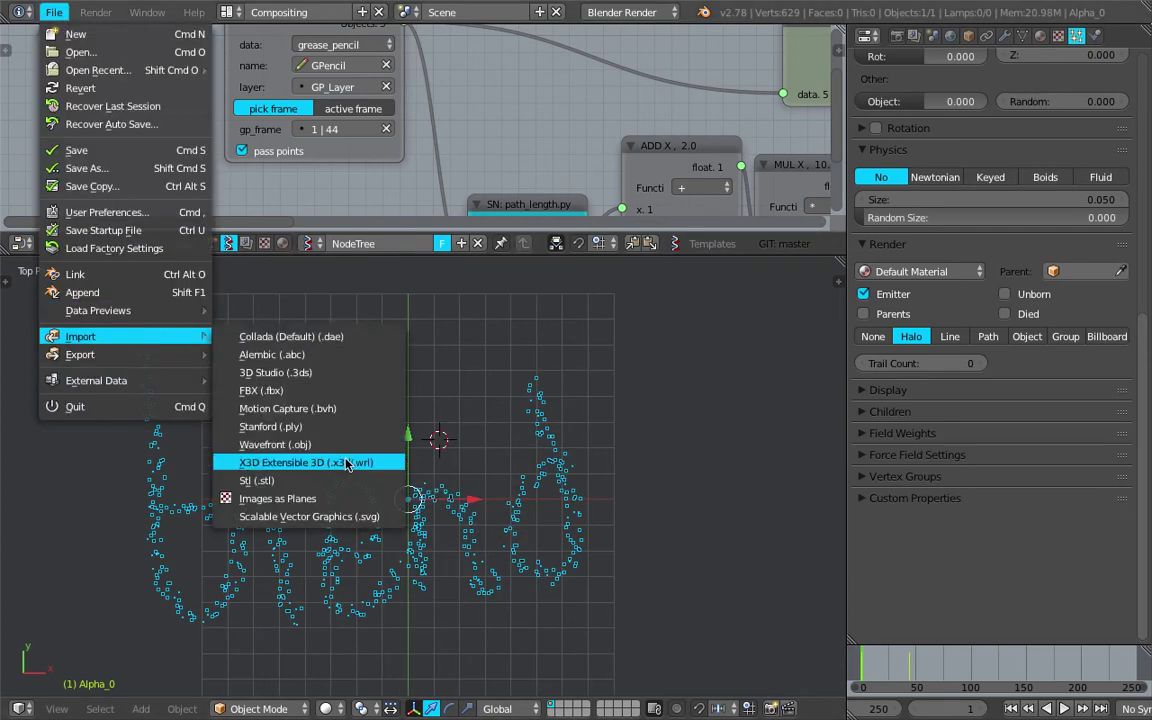
left_click(300, 498)
left_click(60, 619)
scroll(90, 620, "down", 4)
scroll(90, 605, "up", 3)
scroll(92, 585, "down", 2)
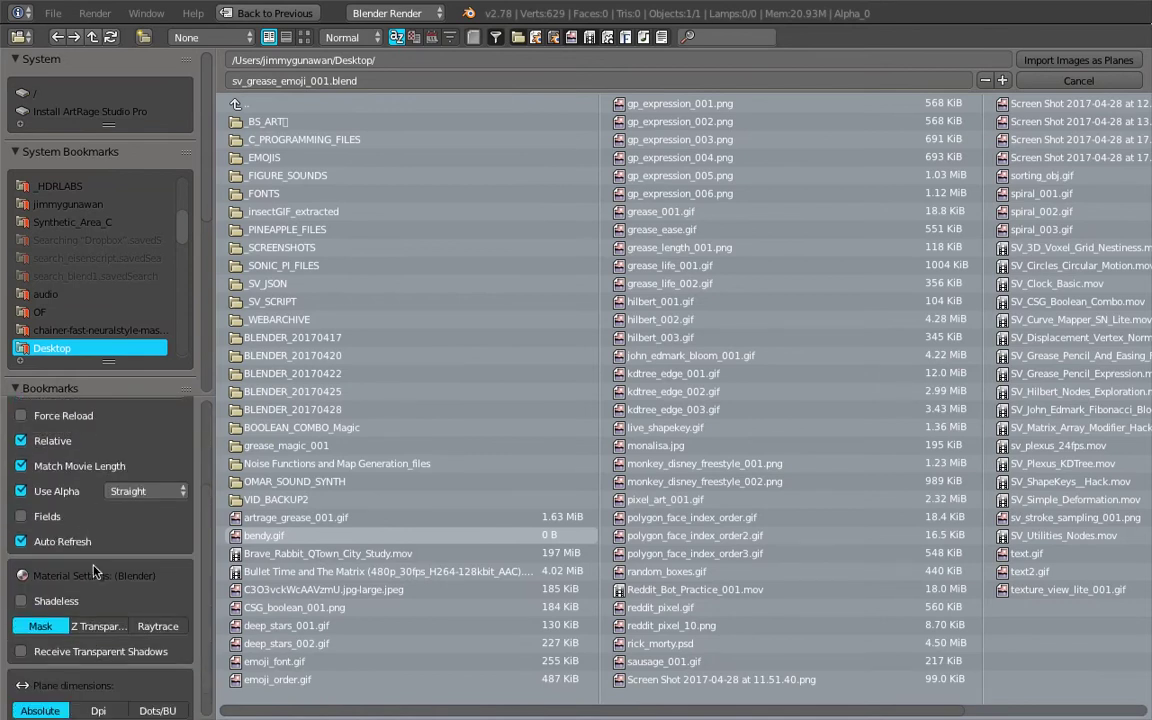
scroll(115, 577, "up", 4)
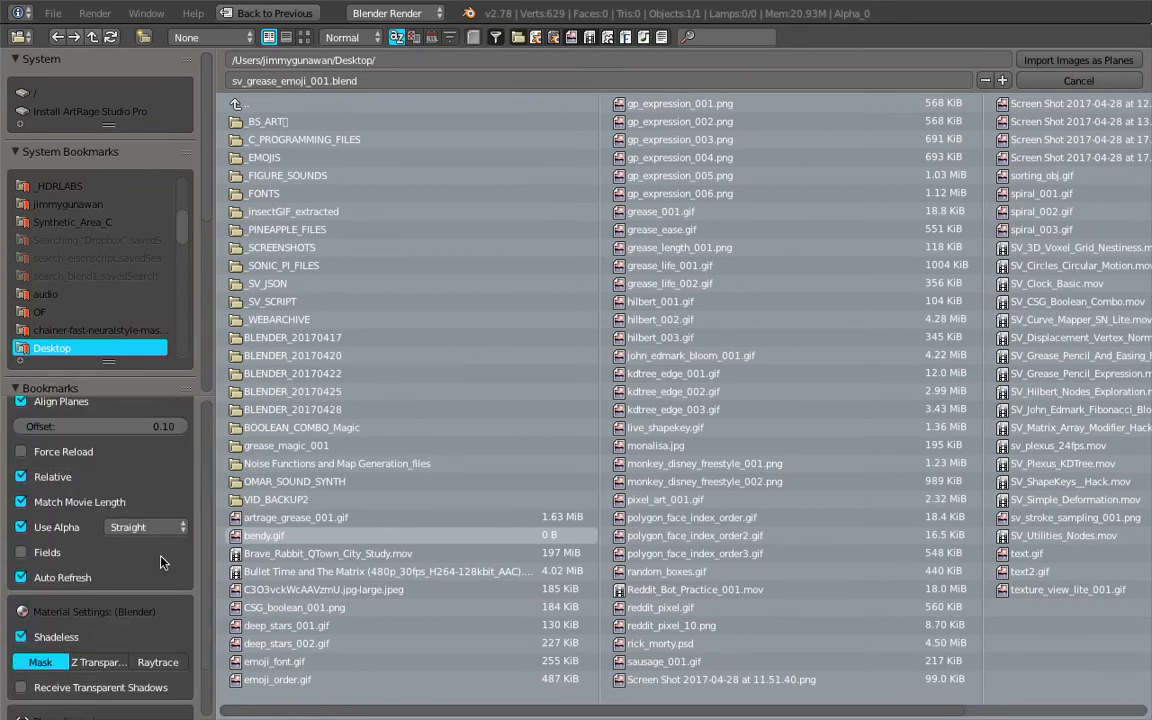
scroll(145, 530, "down", 5)
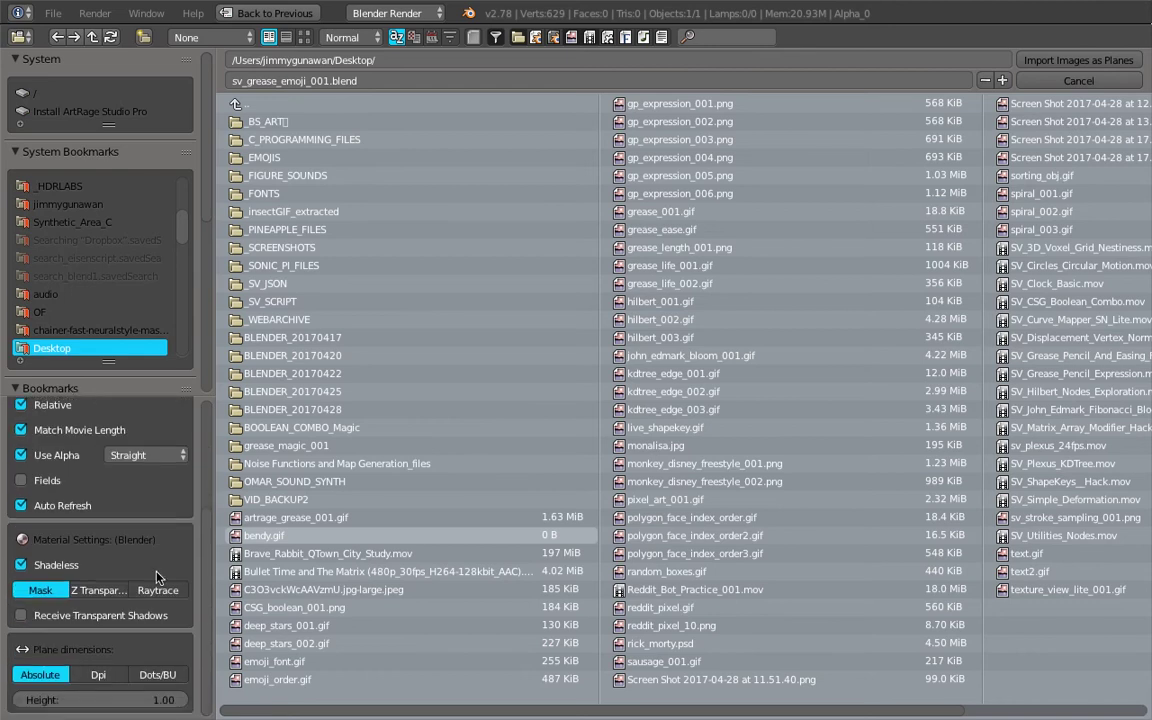
scroll(128, 558, "up", 1)
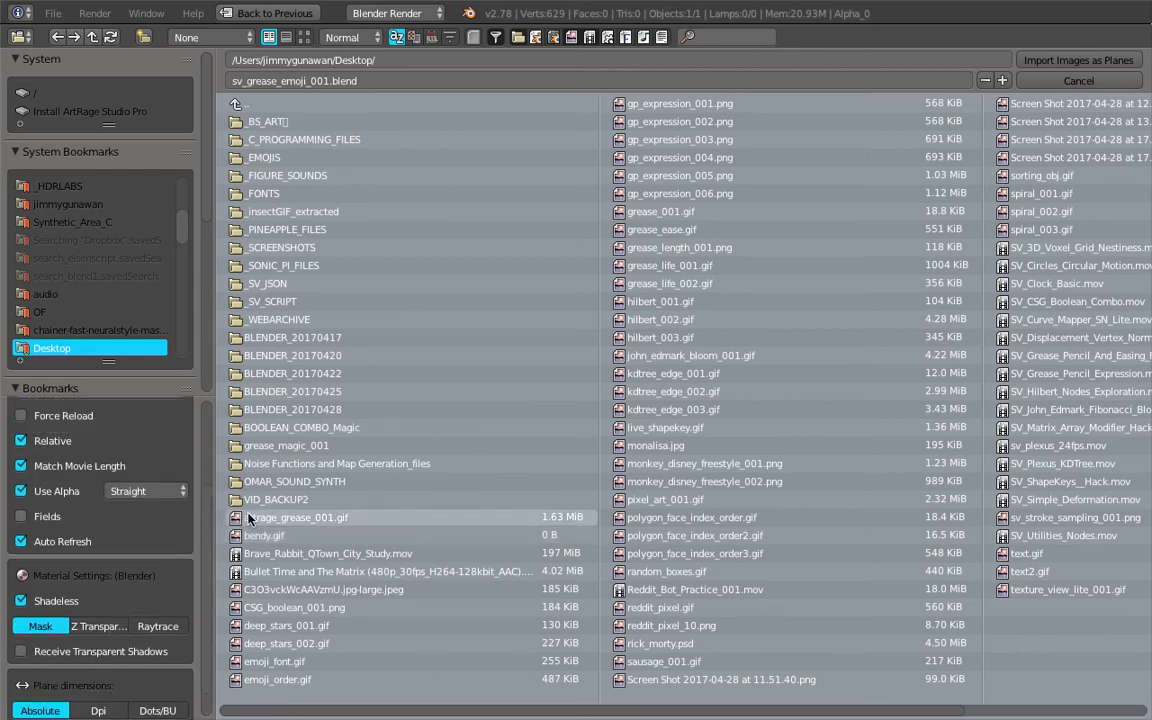
- Import Emoji Smiley-01.png through Emoji Smiley-59.png from the Emoji Smiley folder in _EMOJIS as planes
left_click(285, 158)
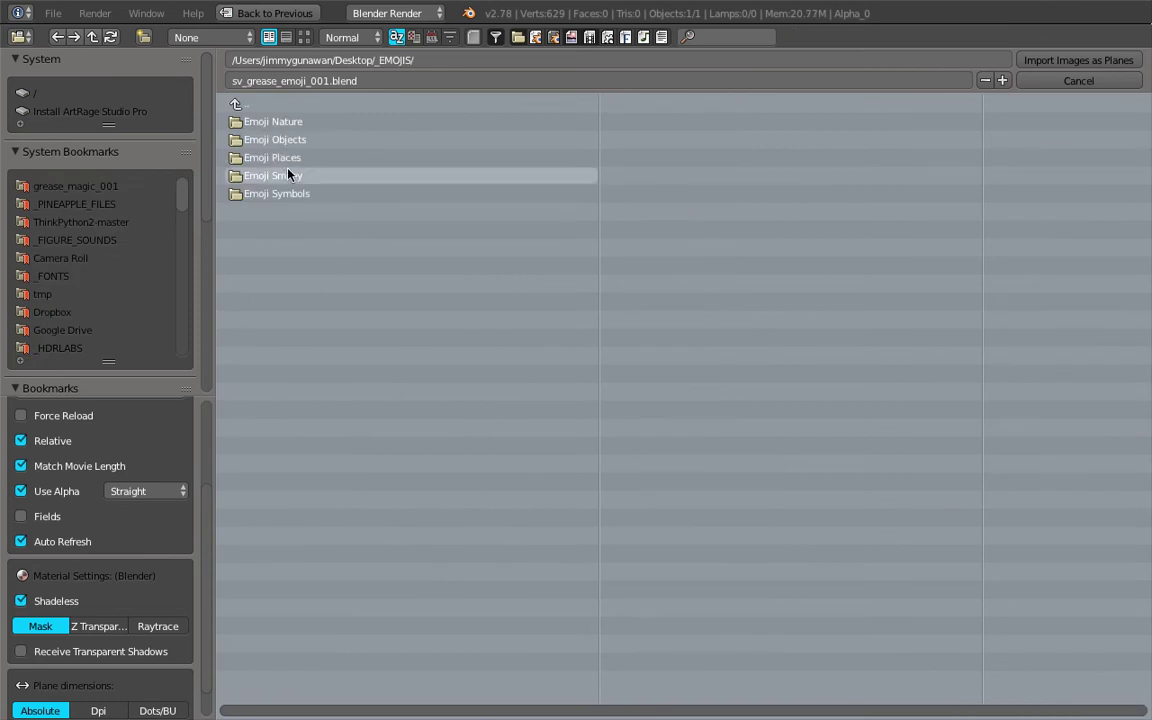
double_click(312, 177)
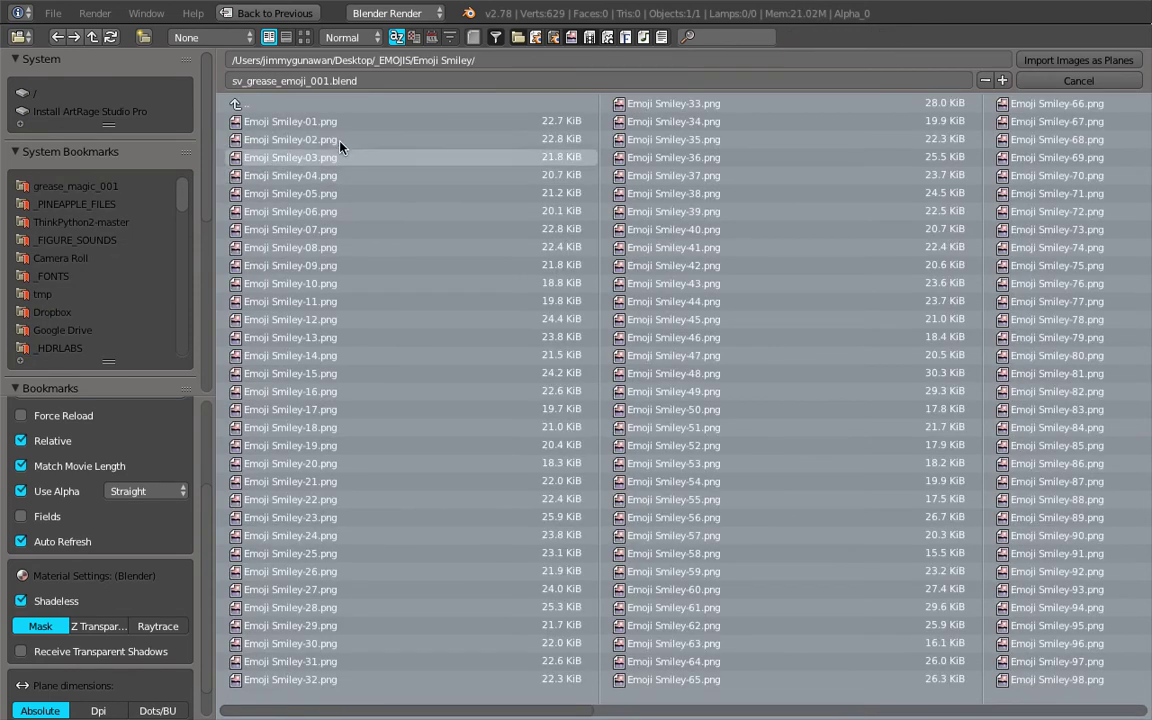
key("b")
left_click_drag(224, 121, 632, 571)
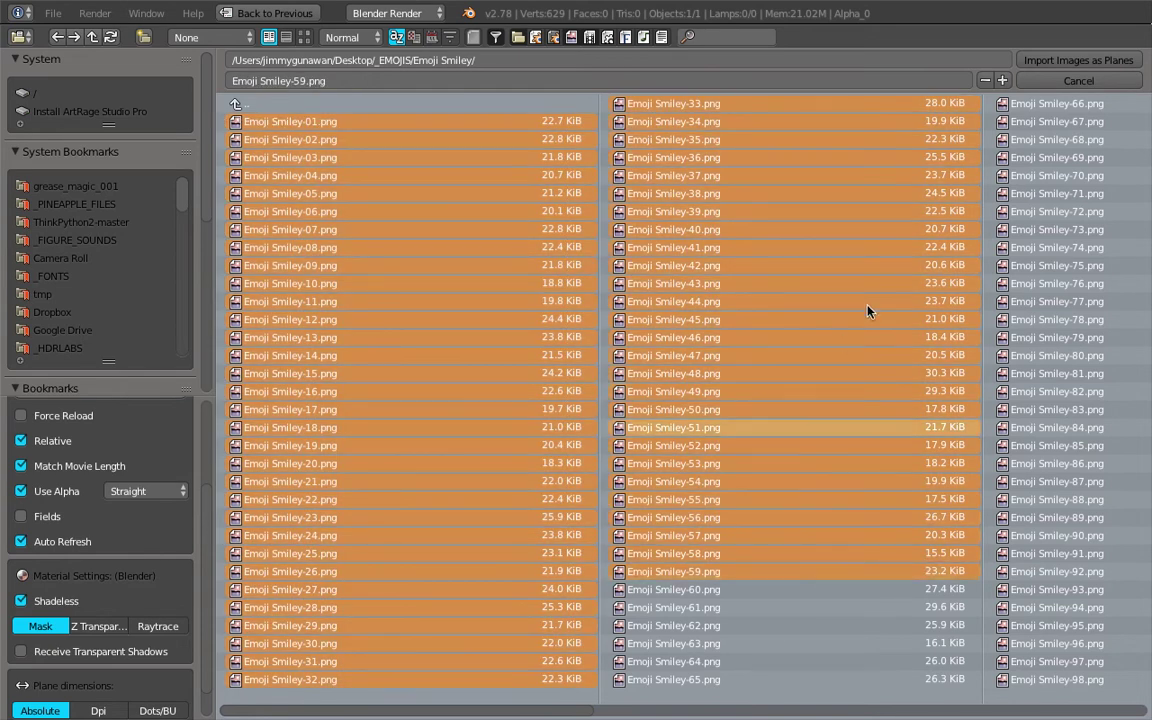
left_click(1072, 60)
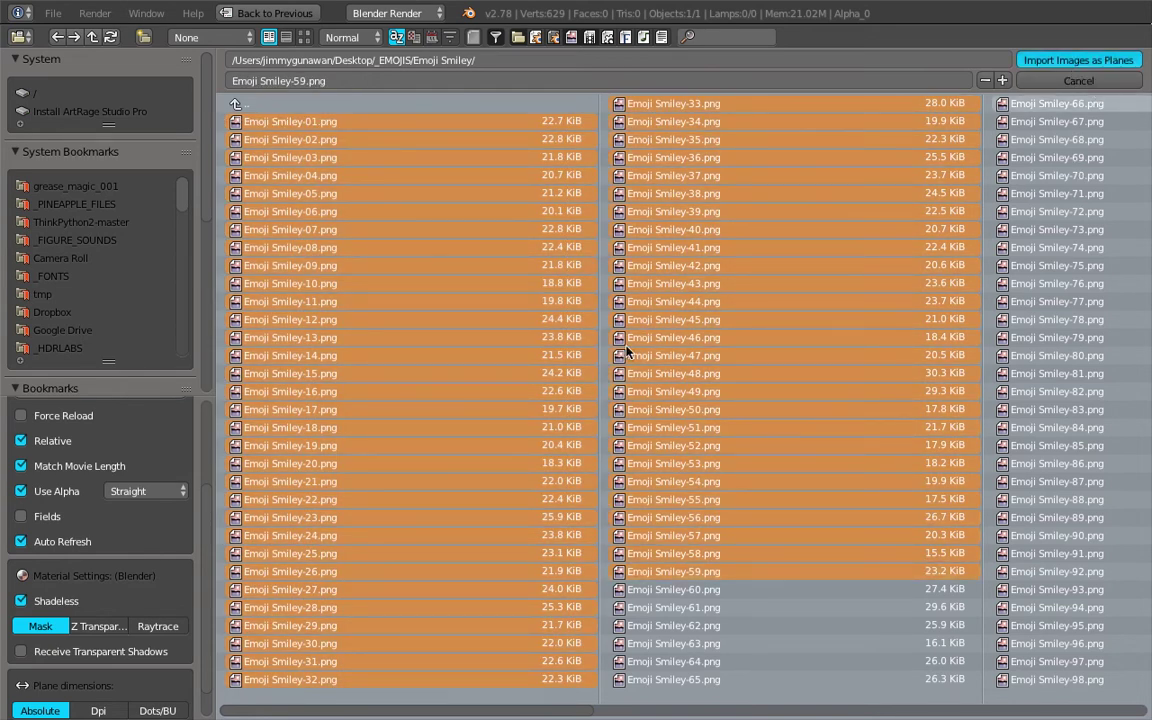
scroll(605, 410, "up", 4)
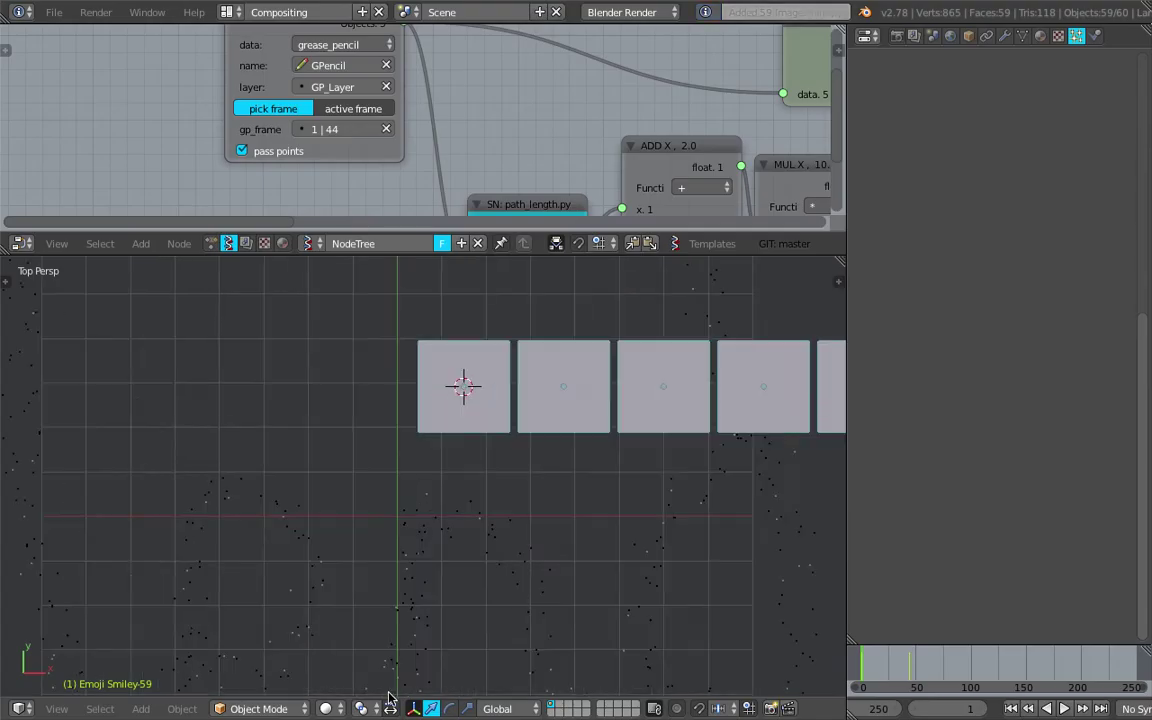
- Set the viewport shading to Material and move the row of emoji planes above the lettering
left_click(325, 708)
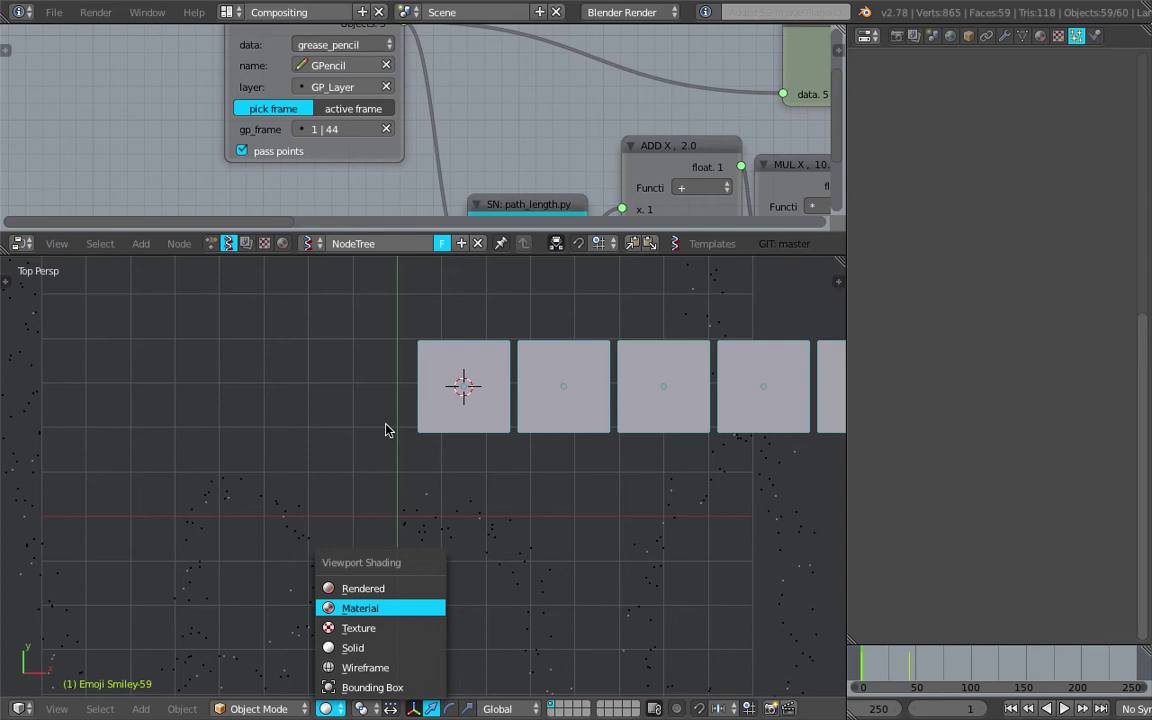
scroll(385, 430, "down", 1)
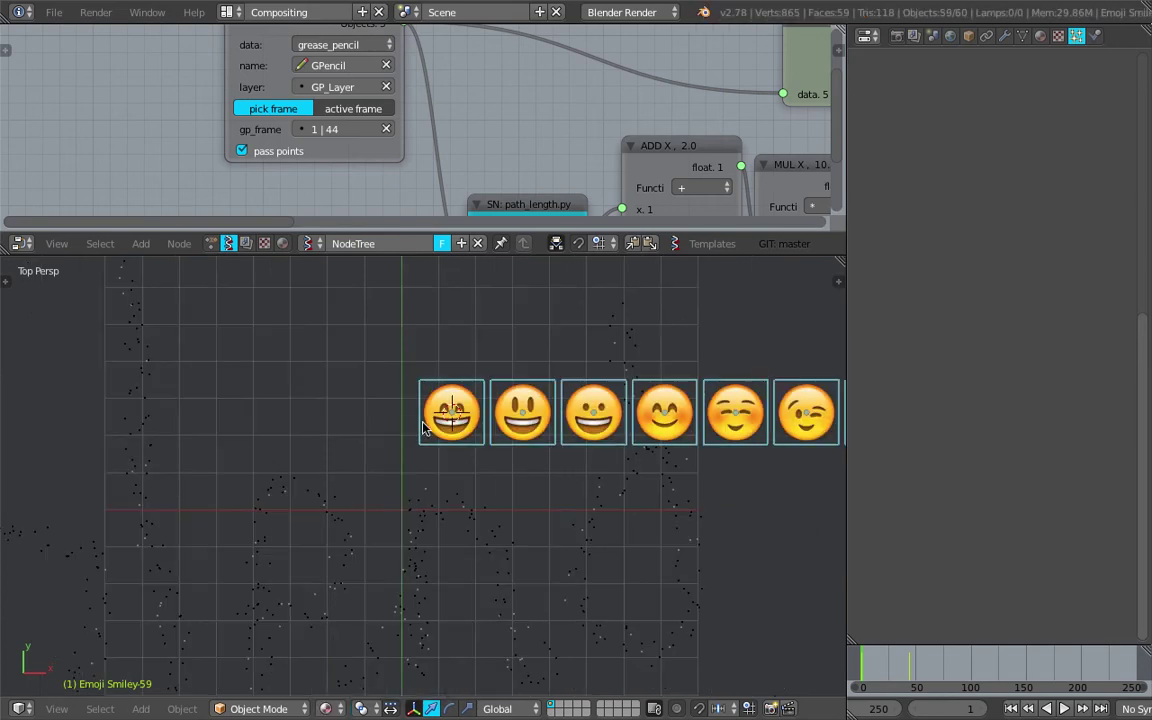
scroll(560, 447, "down", 3)
key("g")
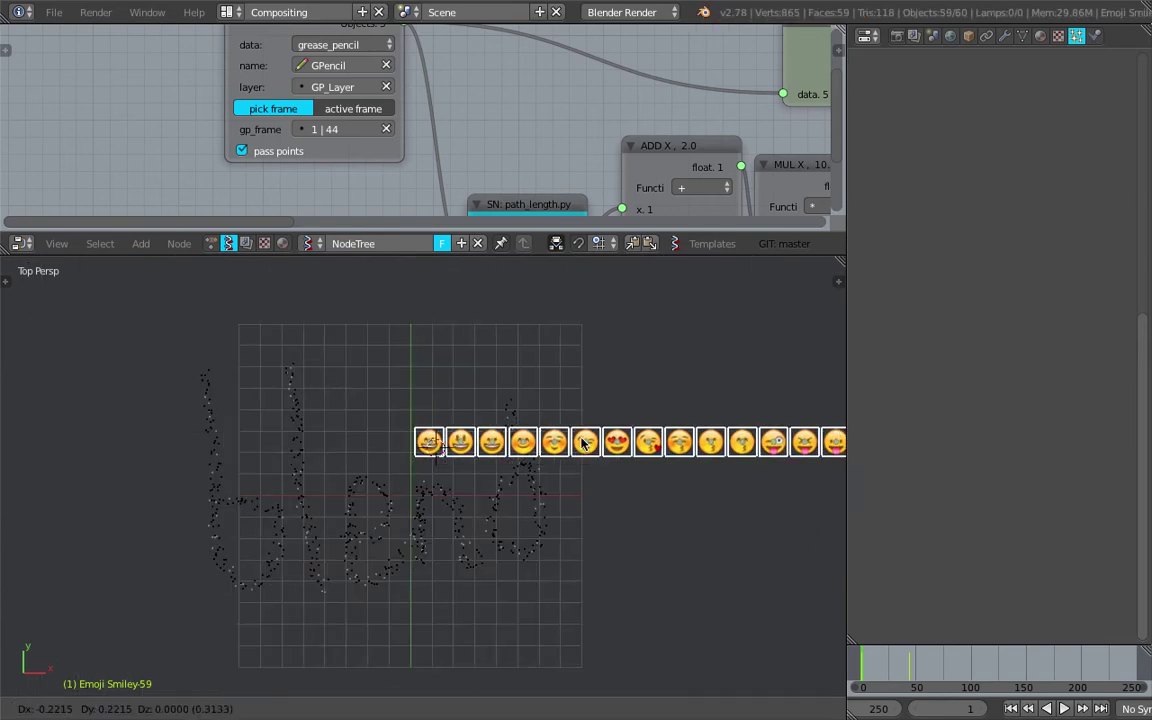
left_click(532, 350)
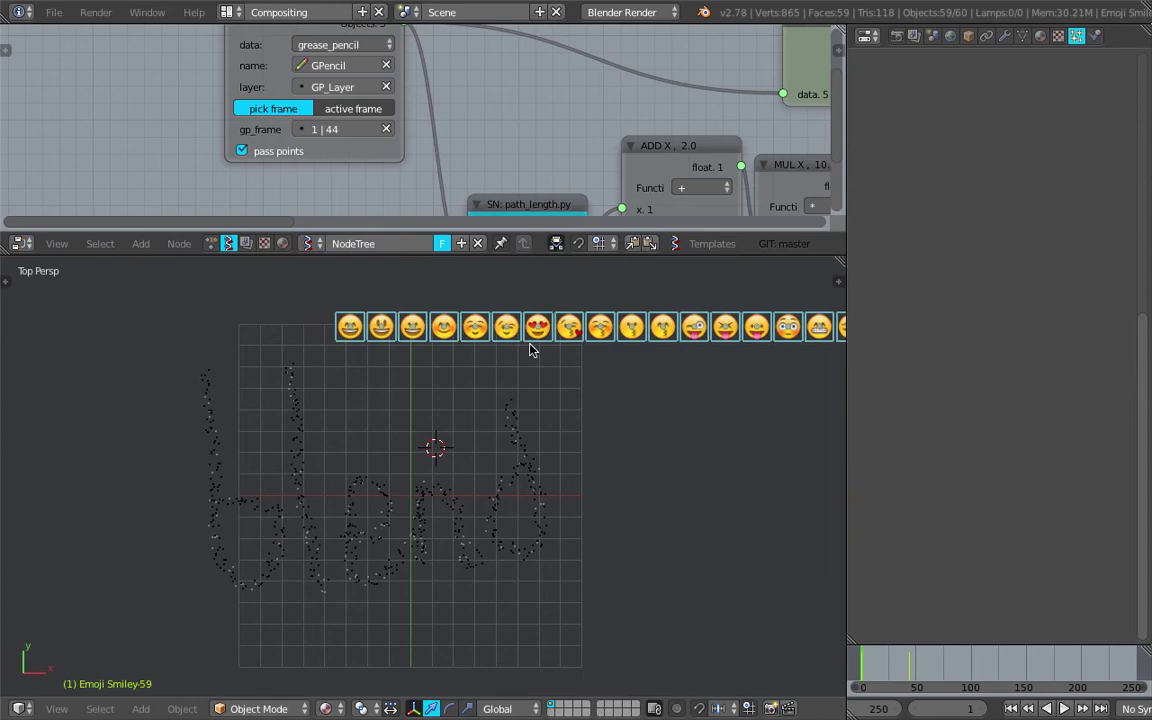
- Move the emoji planes to layer 2 and select the lettering's point mesh Alpha_0
key("m")
key("2")
left_click(455, 346)
middle_click_drag(410, 475, 520, 427, "shift")
scroll(522, 428, "up", 4)
right_click(522, 428)
key("Home")
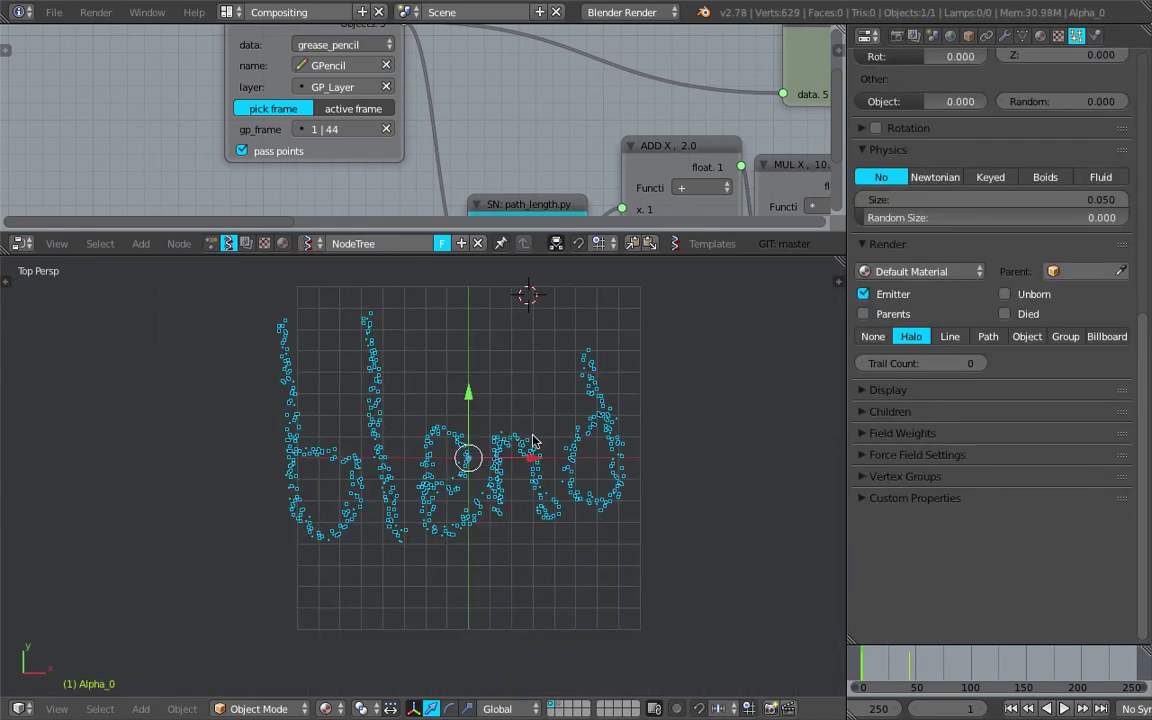
- Render the particles as Group with Dupli Group set to Group, Pick Random and Rotation enabled, and size 0.840
left_click(1065, 336)
left_click(990, 359)
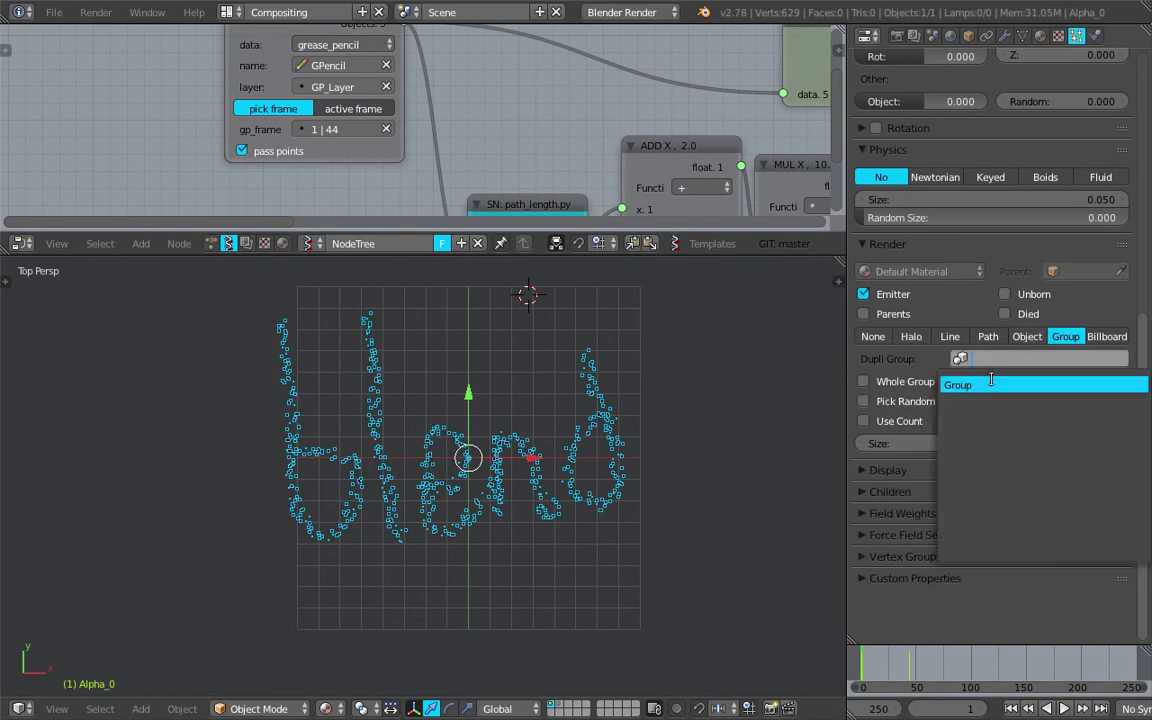
left_click(990, 384)
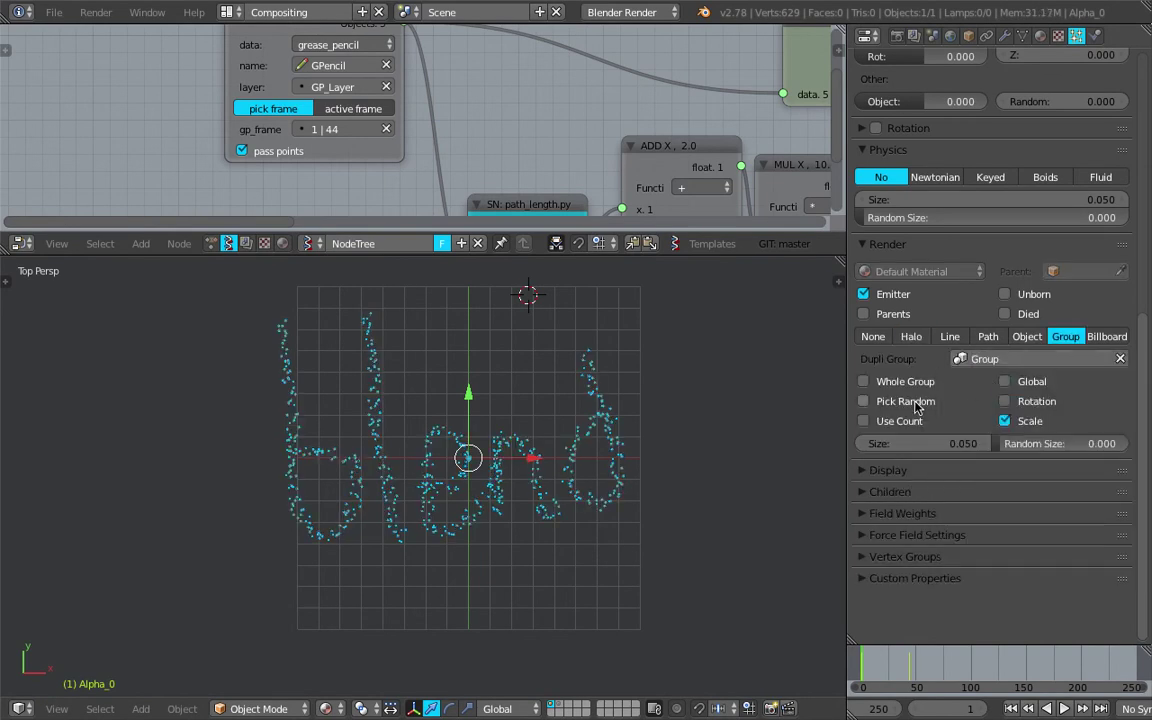
left_click_drag(925, 443, 1013, 443)
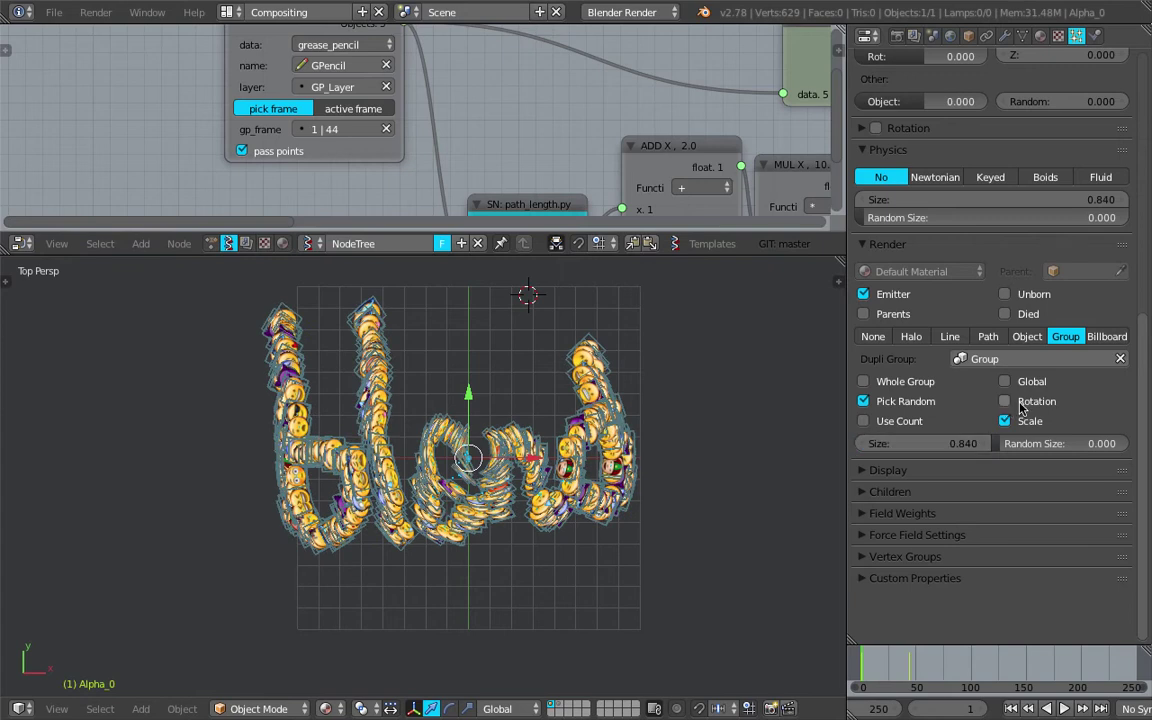
left_click(1020, 404)
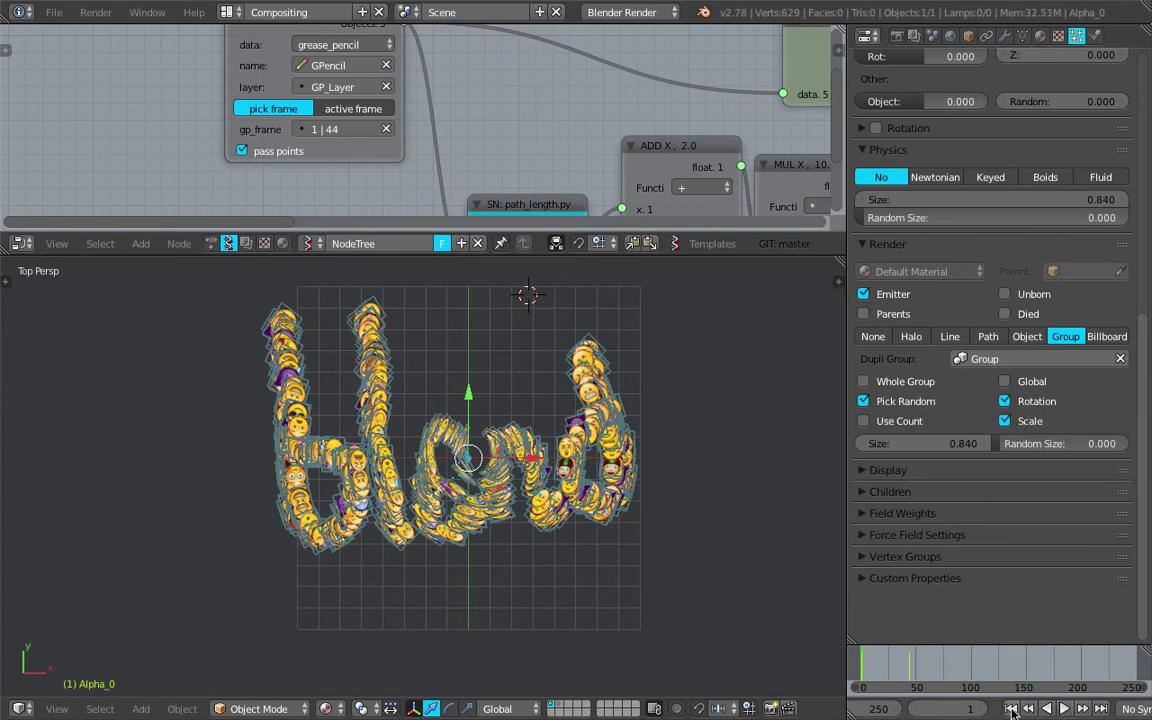
- Play the animation briefly, turn off Random in the particle emission, and examine the emoji lettering from an angle
left_click(1067, 708)
left_click(1045, 711)
scroll(1145, 370, "up", 3)
scroll(1147, 365, "up", 8)
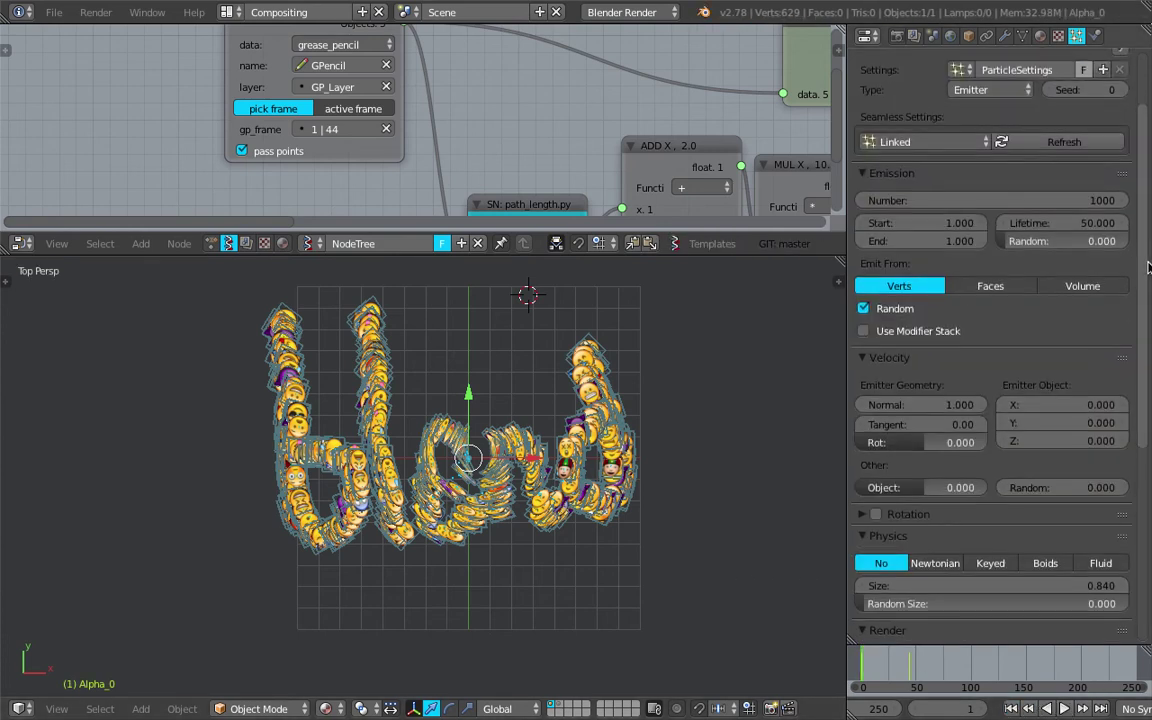
left_click(887, 310)
scroll(700, 460, "up", 3)
middle_click_drag(636, 498, 534, 437)
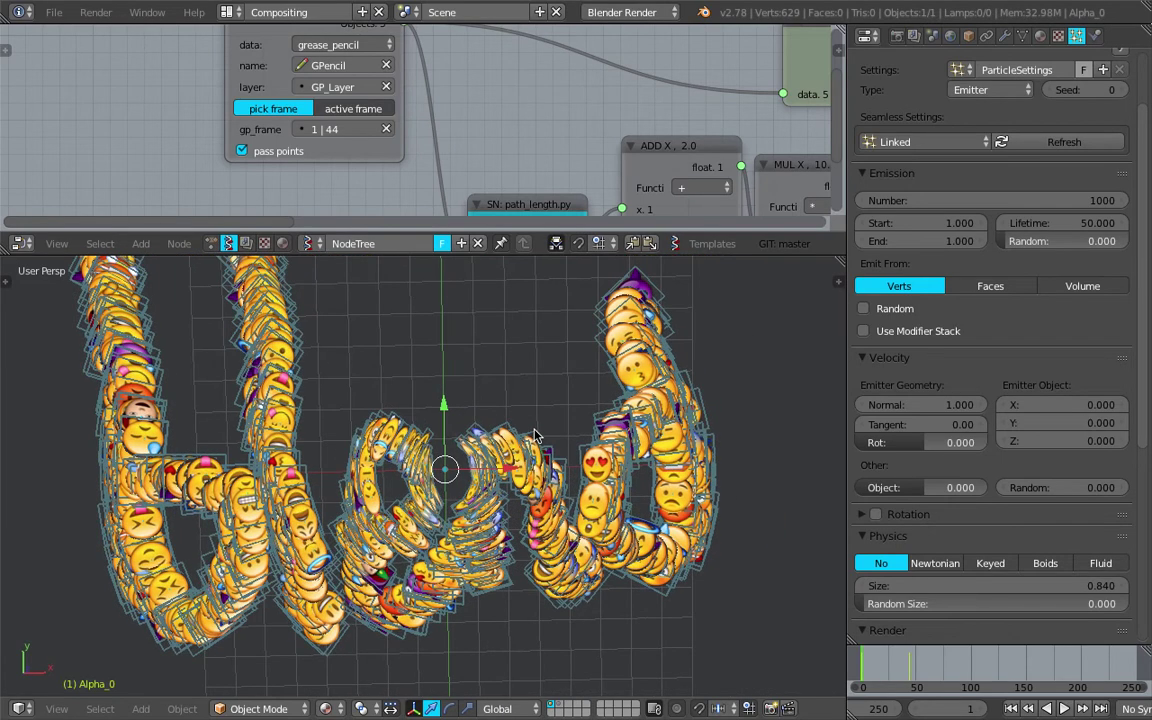
scroll(530, 437, "down", 3)
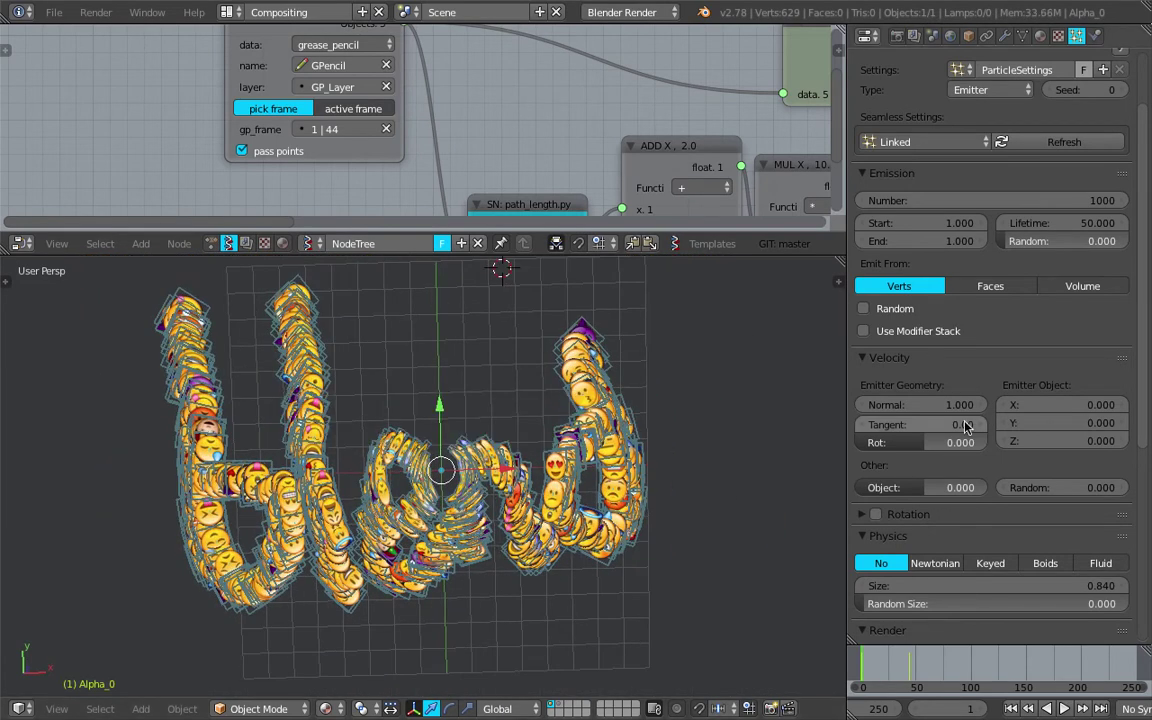
- Try Newtonian particle physics at the first frame and return the physics type to No
left_click(945, 563)
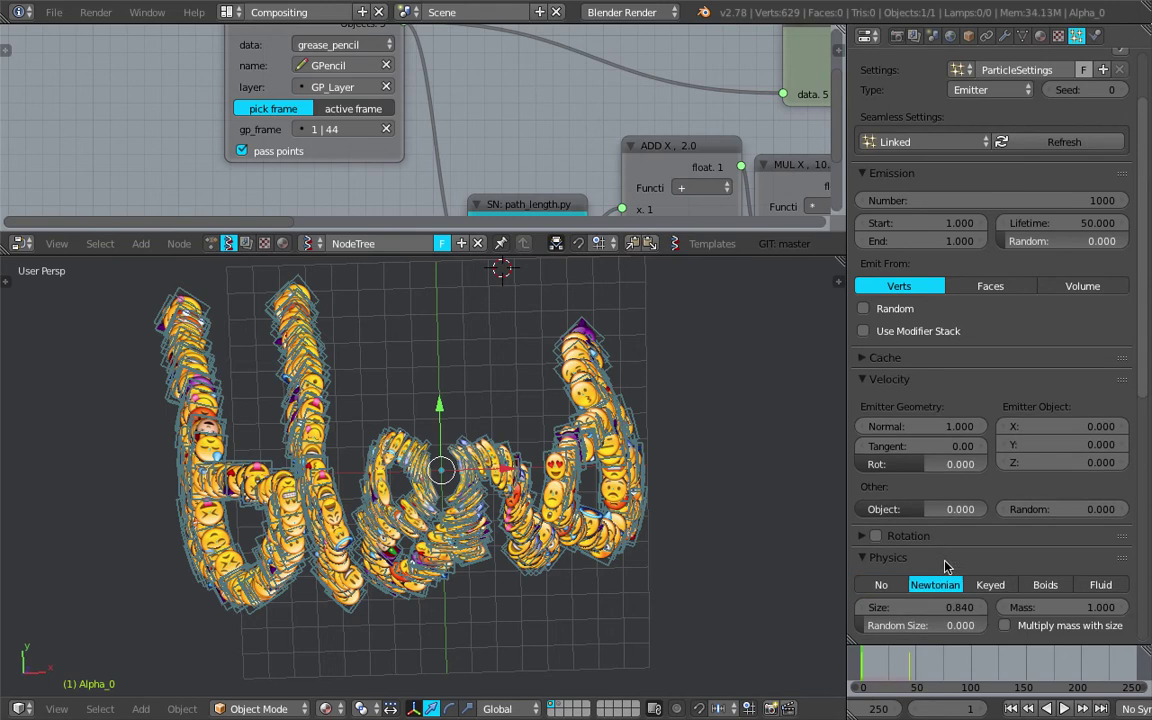
left_click(1013, 710)
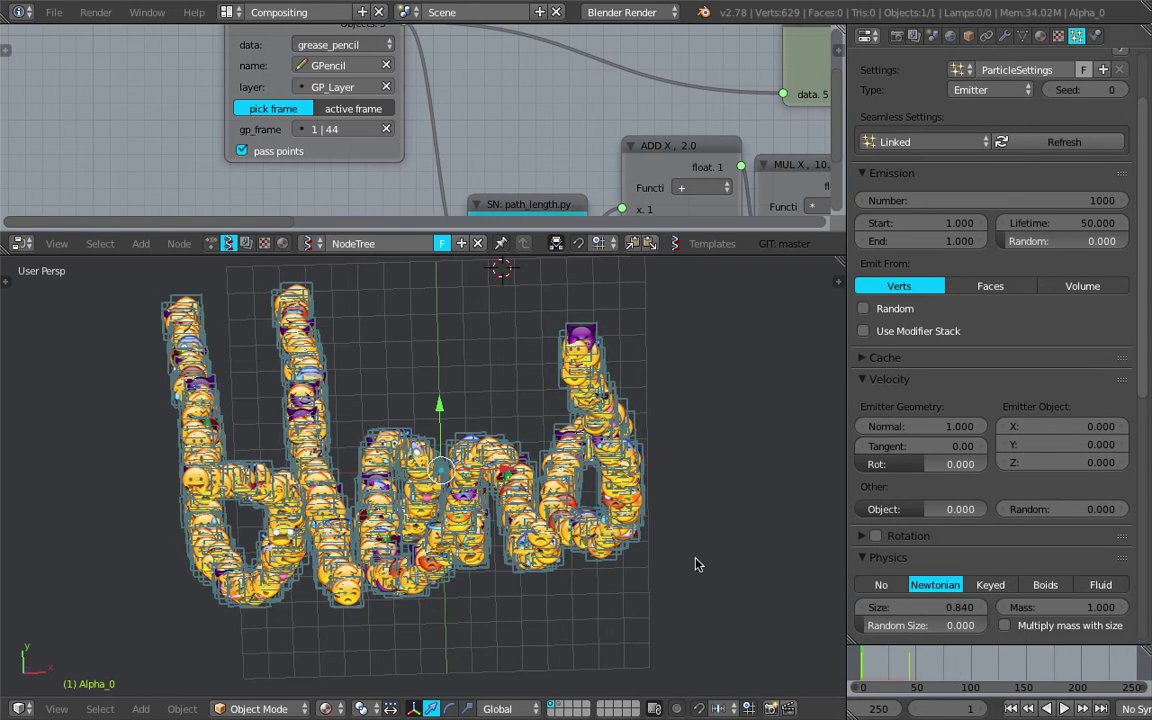
left_click(881, 585)
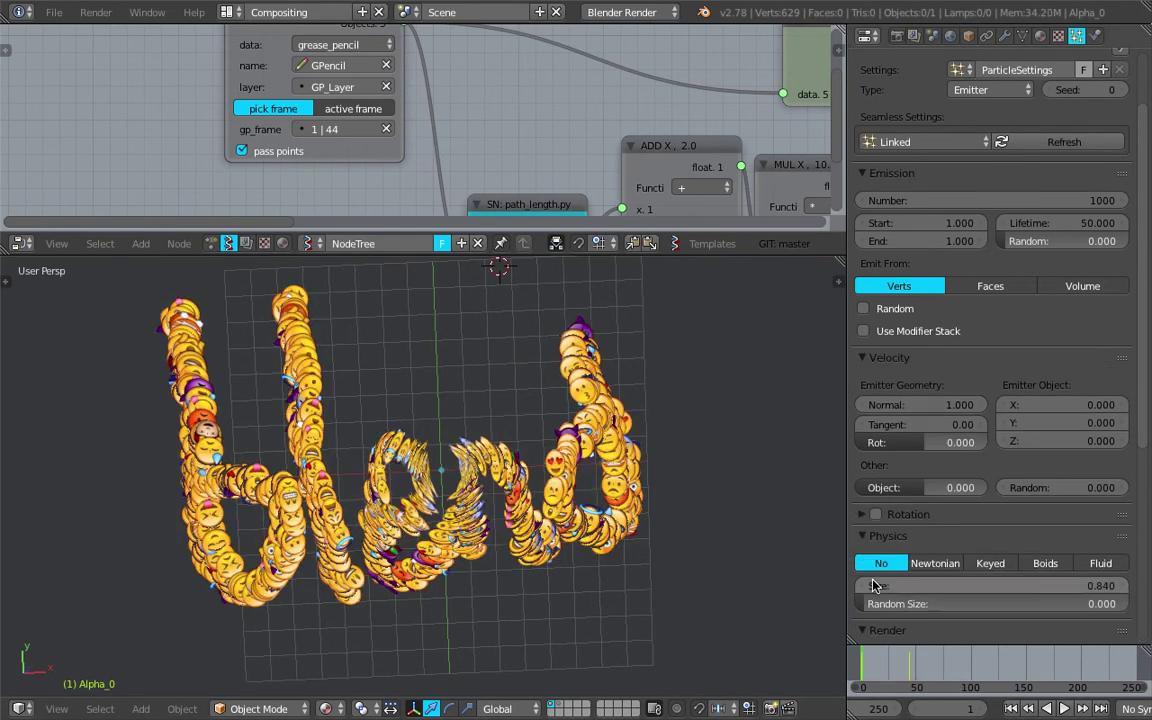
scroll(1022, 540, "down", 5)
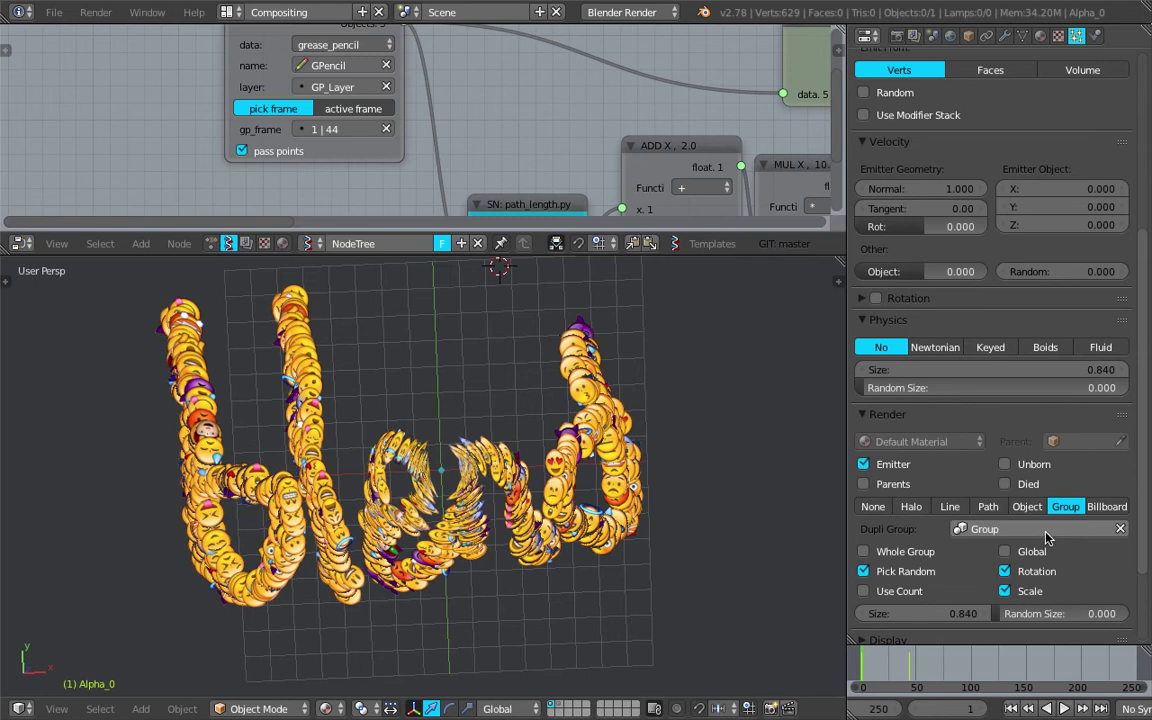
- Try the Global option for the emoji group, set the particle Random Size to 0.594, and turn off Scale
scroll(1046, 540, "down", 3)
left_click(1036, 446)
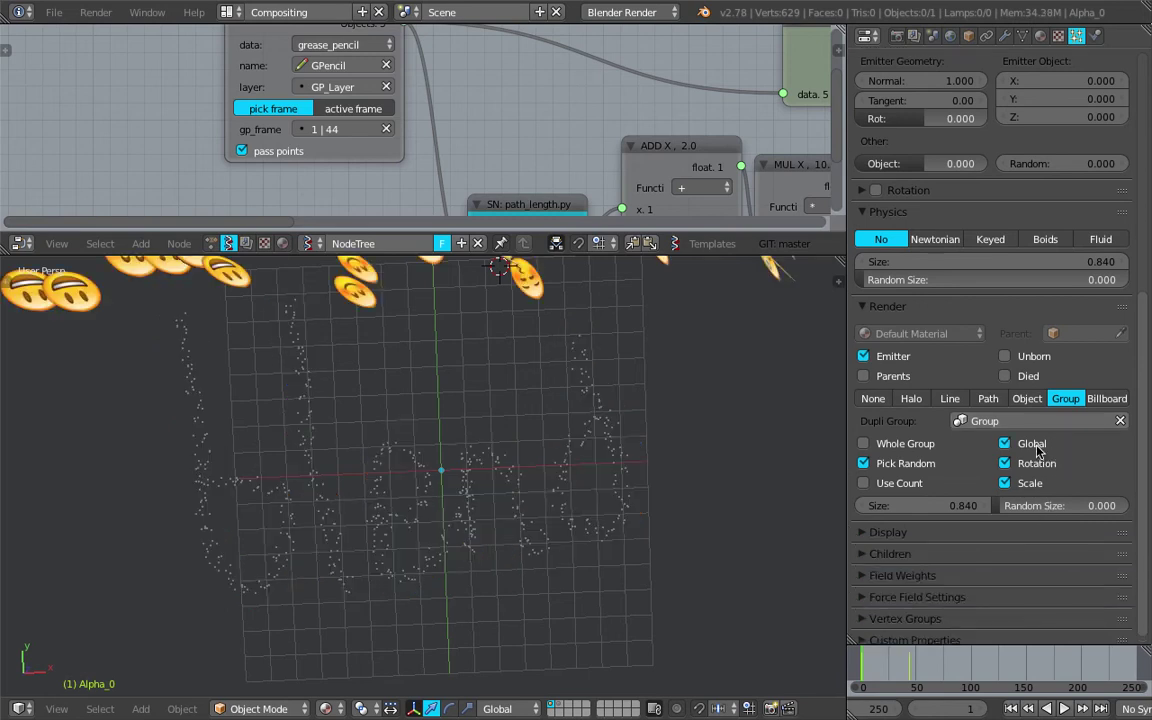
left_click(1036, 446)
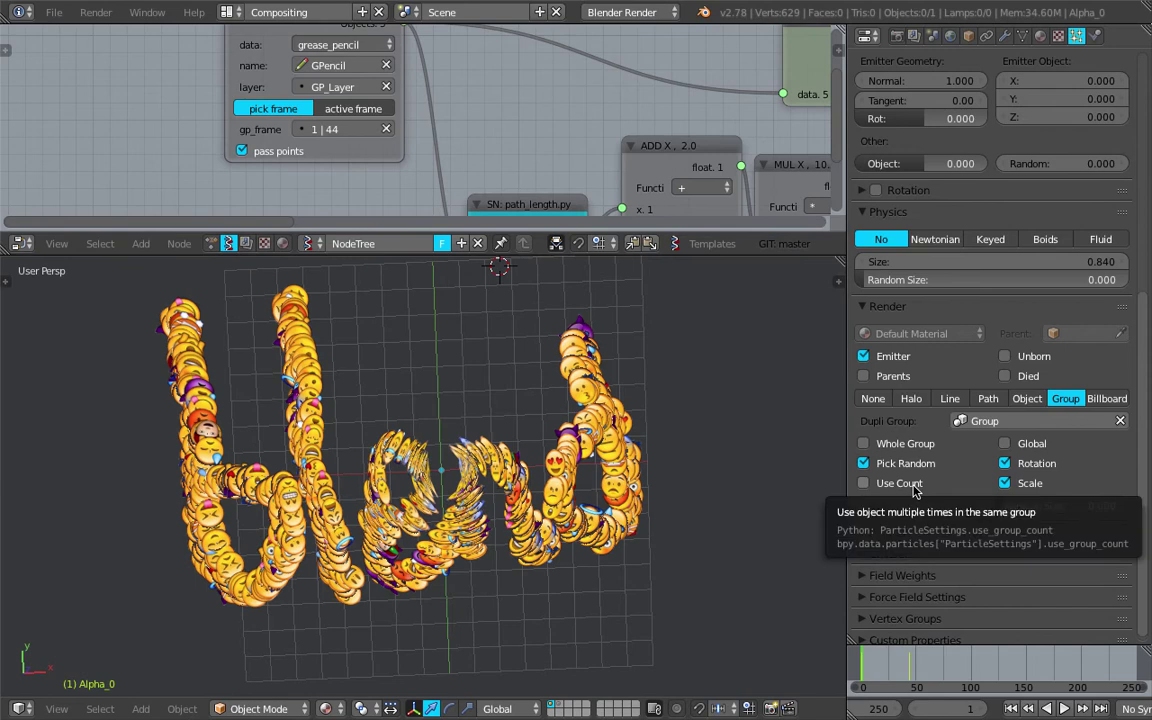
left_click_drag(1062, 510, 1040, 490)
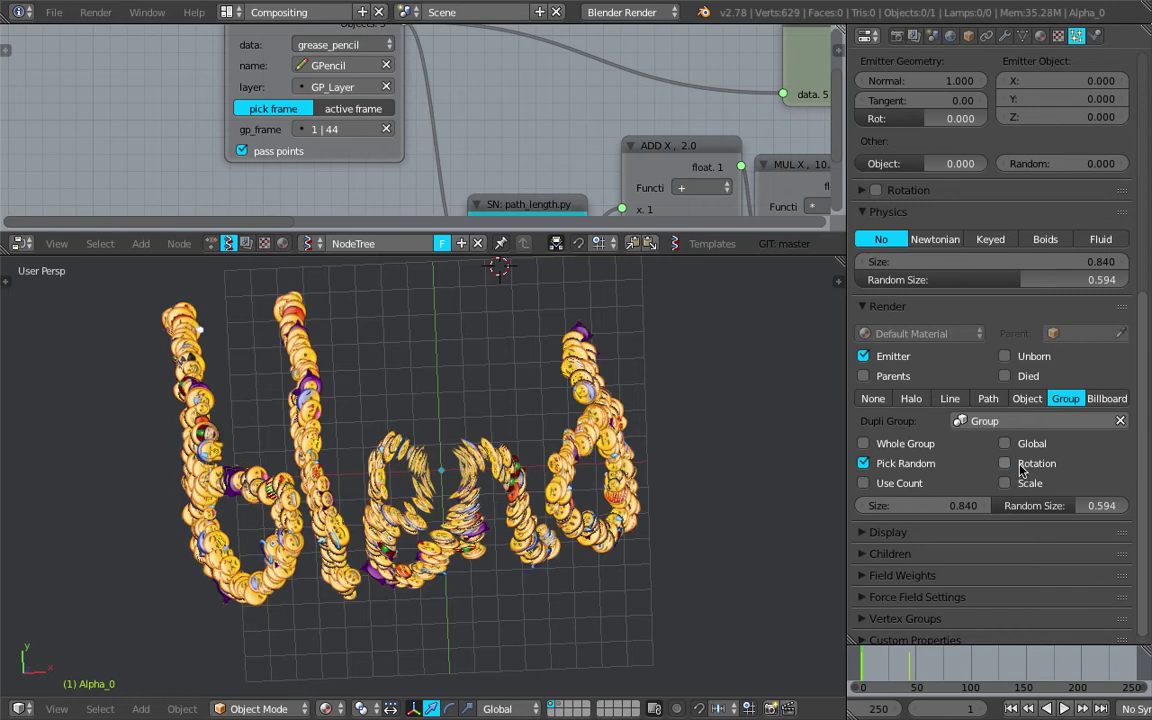
- View the emoji planes on layer 2 from the top, select them all, and return to the lettering on layer 1
middle_click_drag(455, 478, 408, 440)
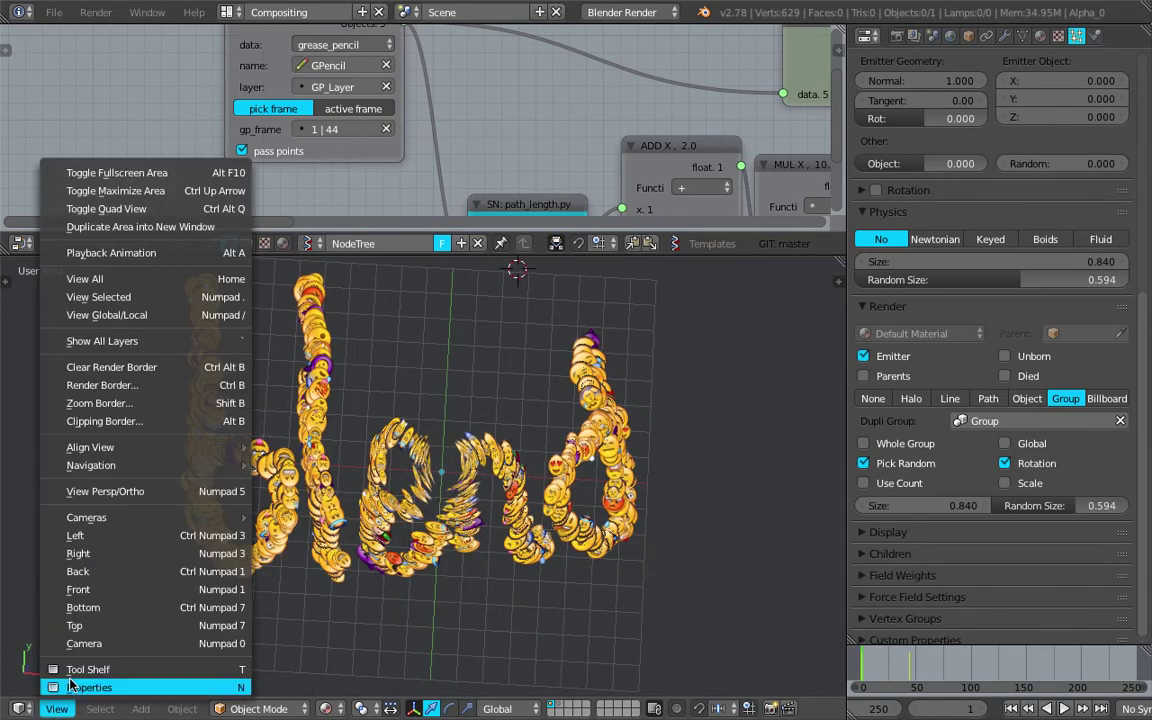
left_click(77, 625)
scroll(521, 462, "down", 3)
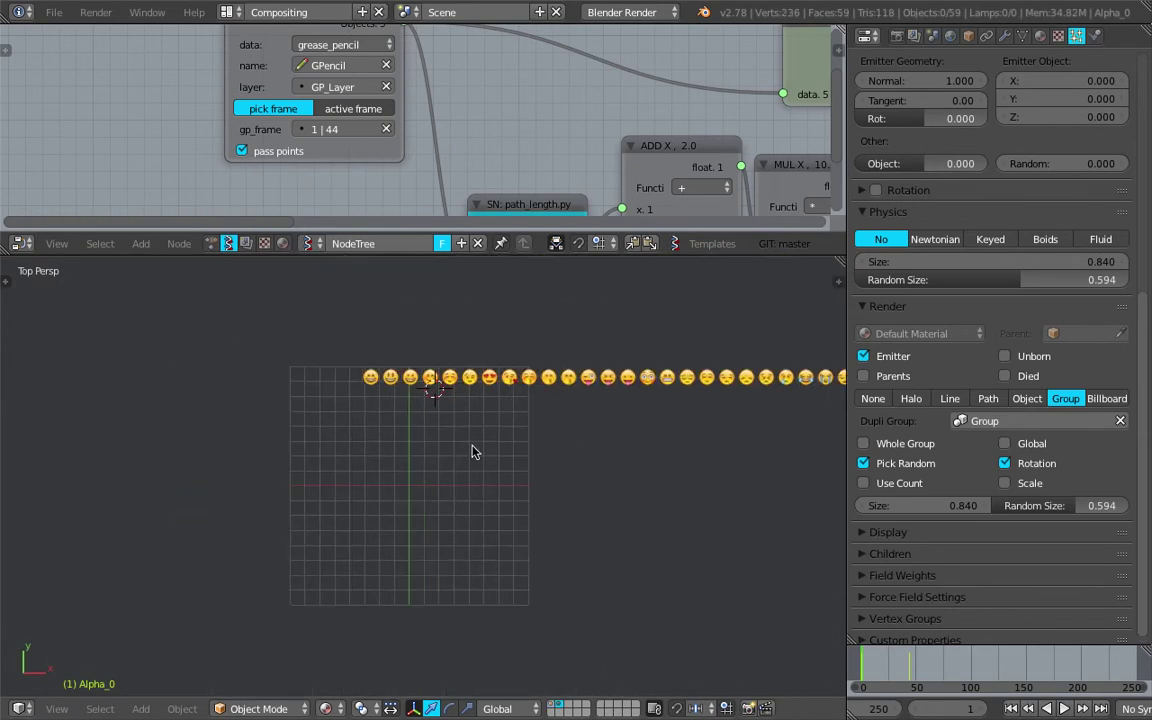
key("a")
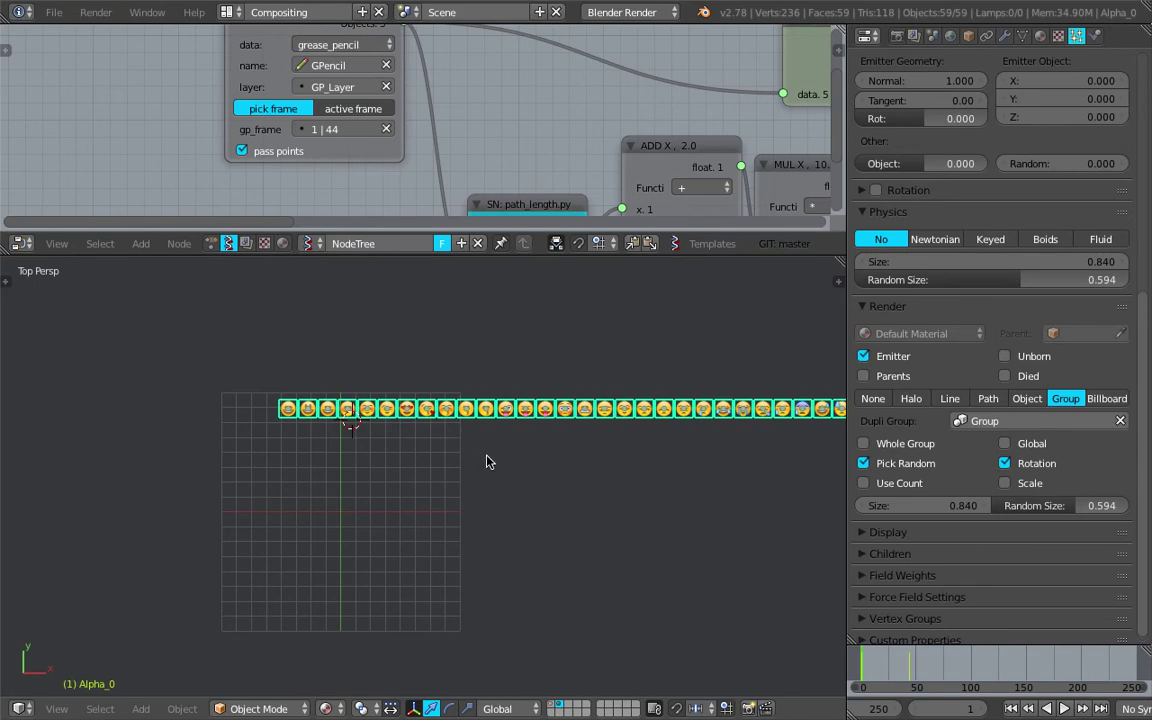
key("1")
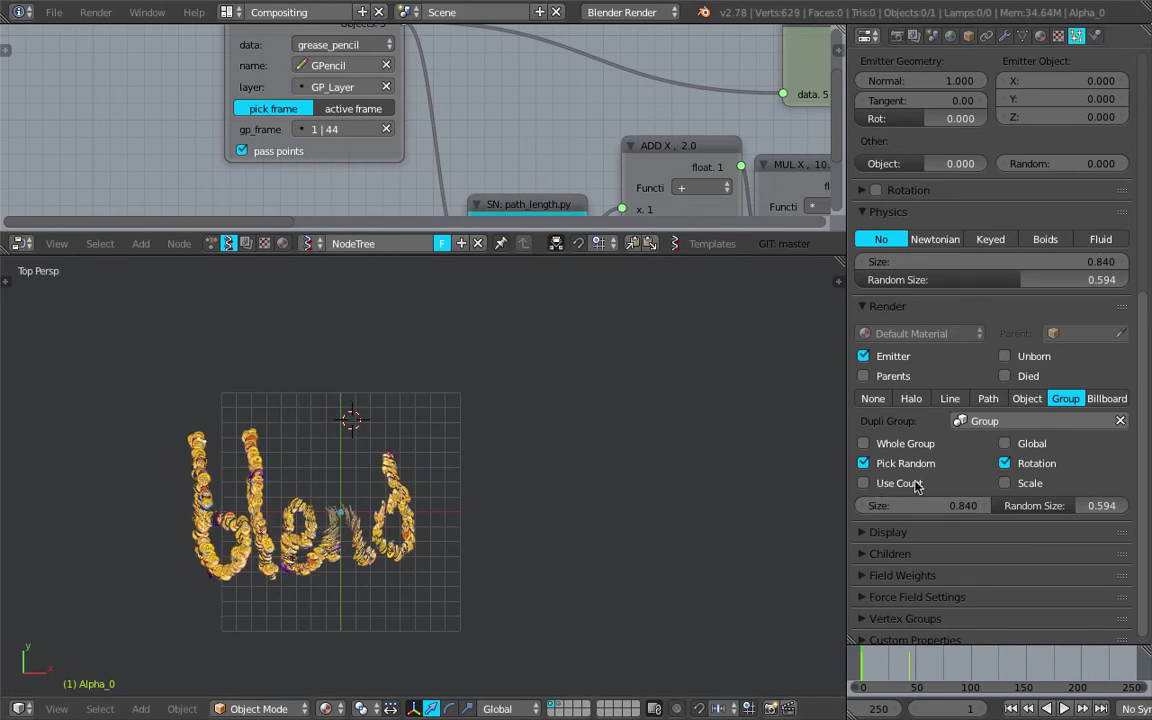
- Turn off Emitter in the particle render settings and save the blend file over the existing one
left_click(885, 362)
scroll(470, 546, "up", 2)
scroll(470, 546, "up", 2)
middle_click_drag(470, 546, 503, 470)
scroll(503, 470, "up", 4)
key("ctrl+s")
scroll(513, 503, "up", 2)
middle_click_drag(513, 503, 419, 455)
key("ctrl+s")
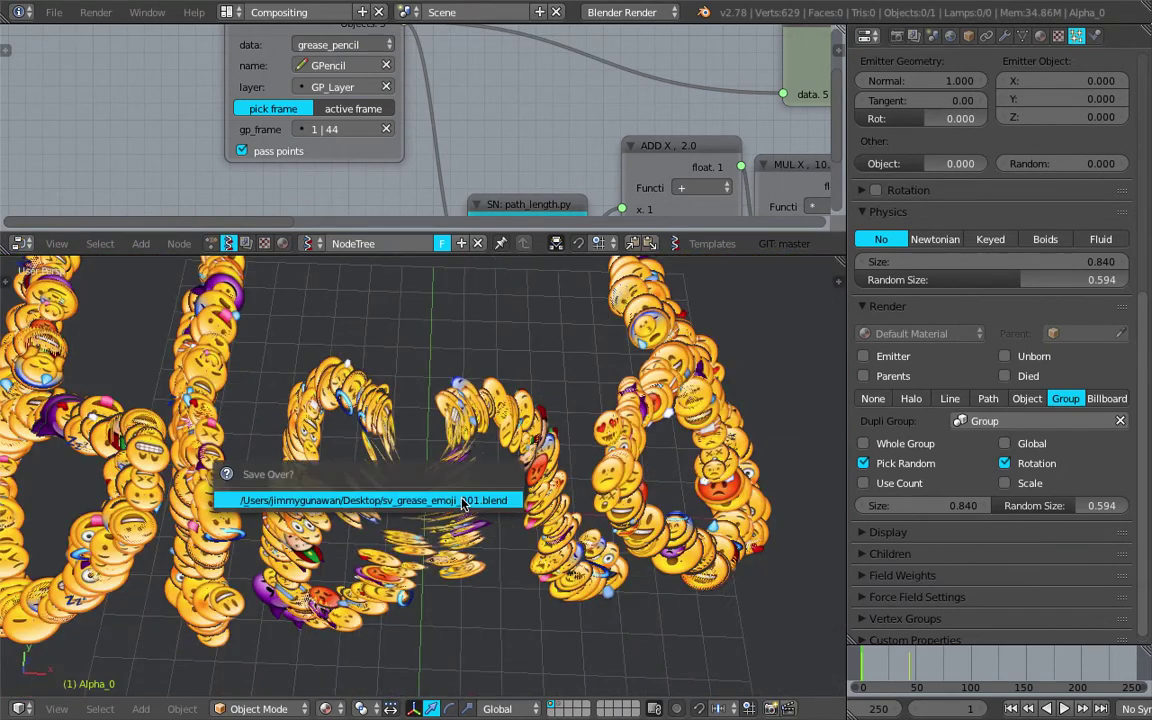
- Try an amplitude of 0.51 in X and Y on the Randomize input vectors node
scroll(501, 166, "down", 1)
scroll(501, 166, "down", 2)
mouse_move(501, 166)
middle_mouse_down()
mouse_move(299, 147)
mouse_move(314, 177)
middle_mouse_up()
scroll(400, 180, "up", 2)
left_click_drag(418, 193, 512, 193)
mouse_move(420, 144)
left_mouse_down()
mouse_move(432, 160)
mouse_move(550, 160)
mouse_move(459, 160)
left_mouse_up()
scroll(470, 435, "down", 6)
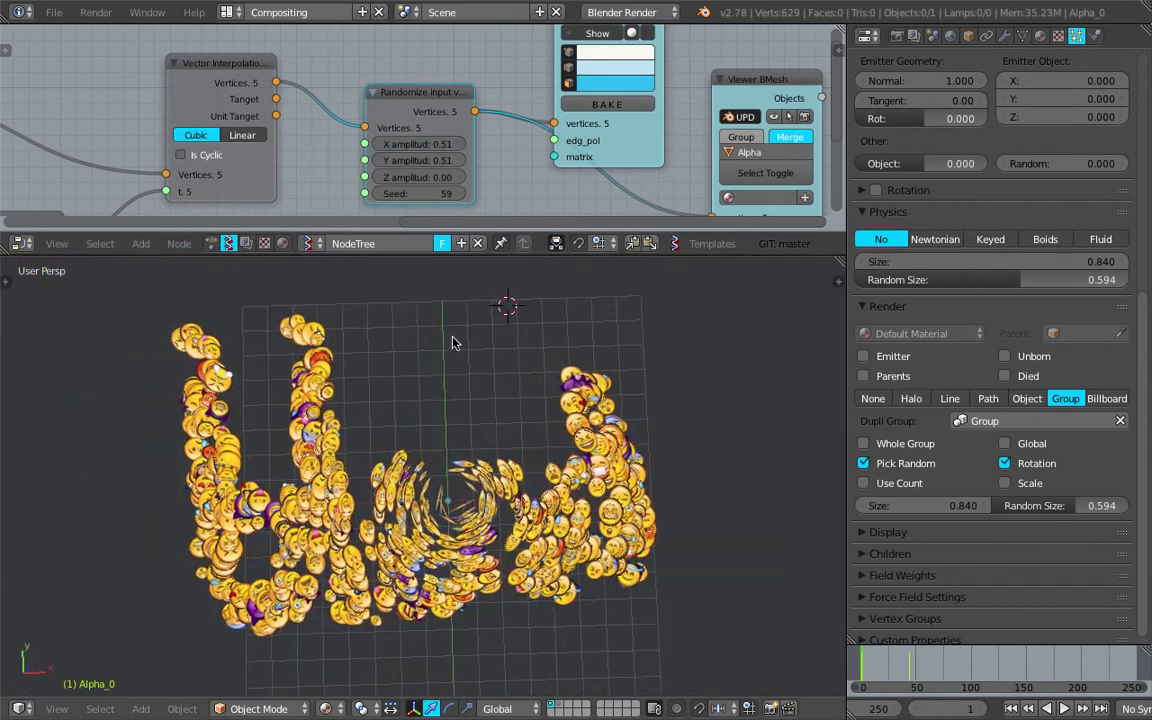
- Set the Randomize node's X and Y amplitudes to 0.20 and its Z amplitude to 1.53
left_click(437, 145)
type("0")
key("Return")
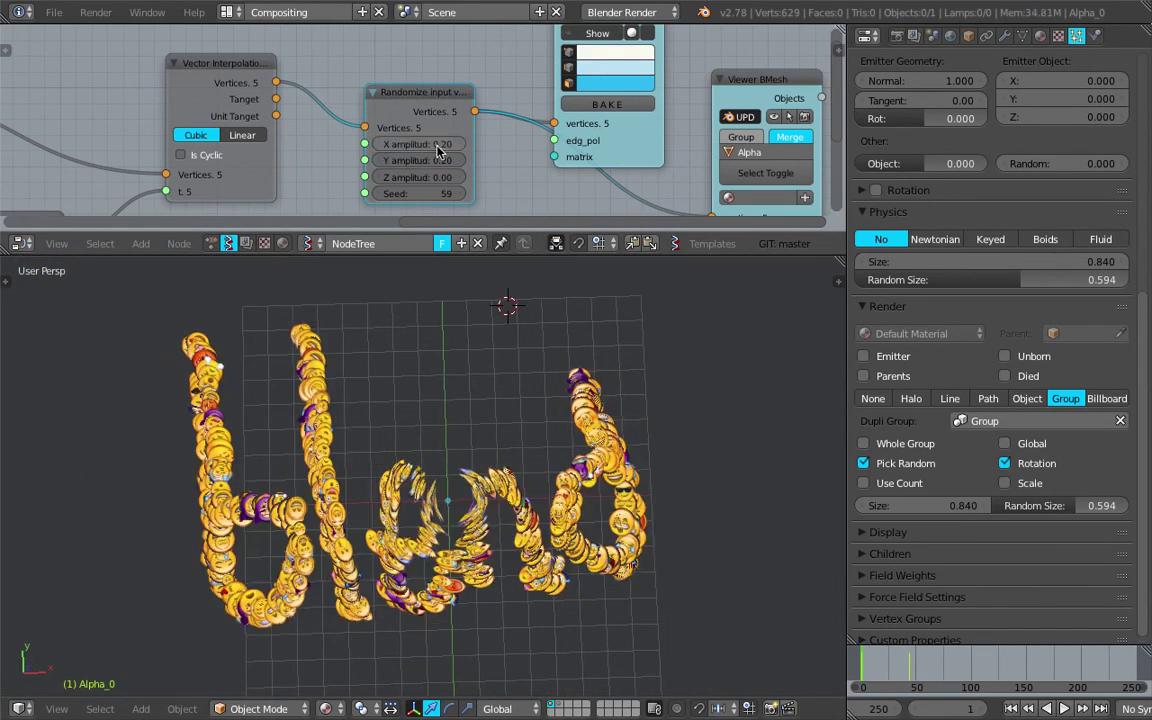
left_click_drag(432, 181, 474, 181)
middle_click_drag(458, 455, 516, 505)
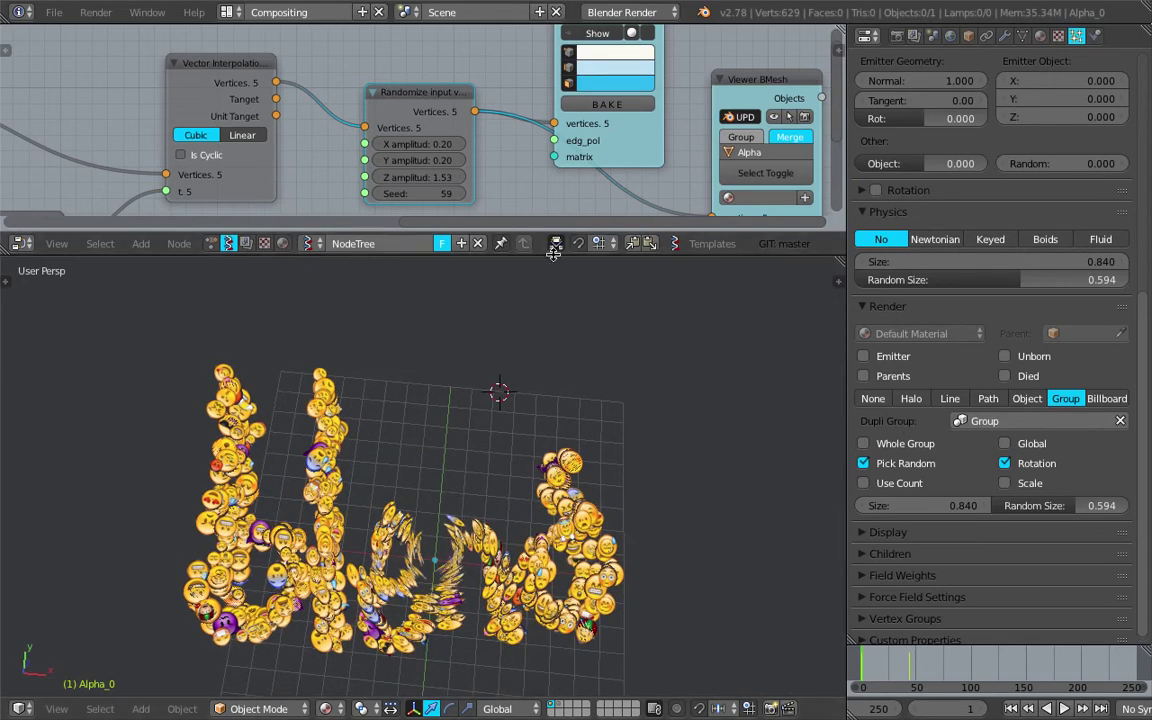
- Enlarge the node editor area and rearrange the interpolation and viewer nodes
left_click_drag(553, 272, 553, 348)
left_click_drag(409, 136, 389, 140)
scroll(299, 125, "down", 2)
middle_click_drag(302, 125, 373, 118)
left_click_drag(281, 101, 261, 94)
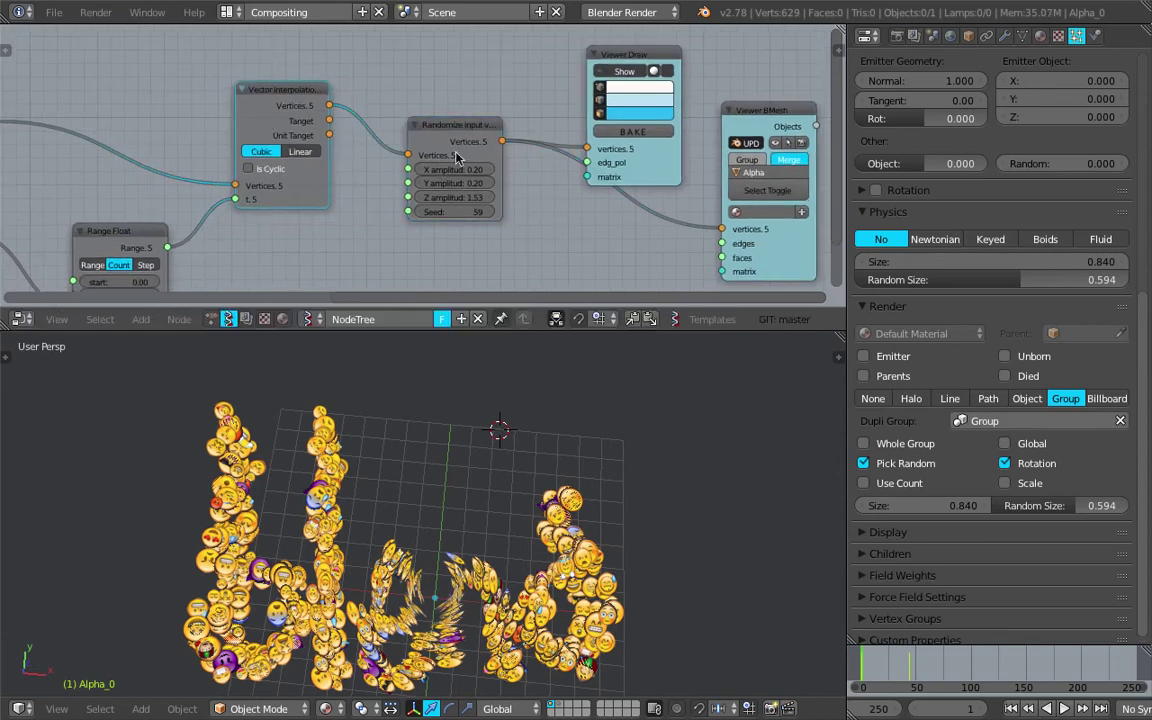
middle_click_drag(456, 153, 406, 143)
left_click_drag(570, 52, 591, 36)
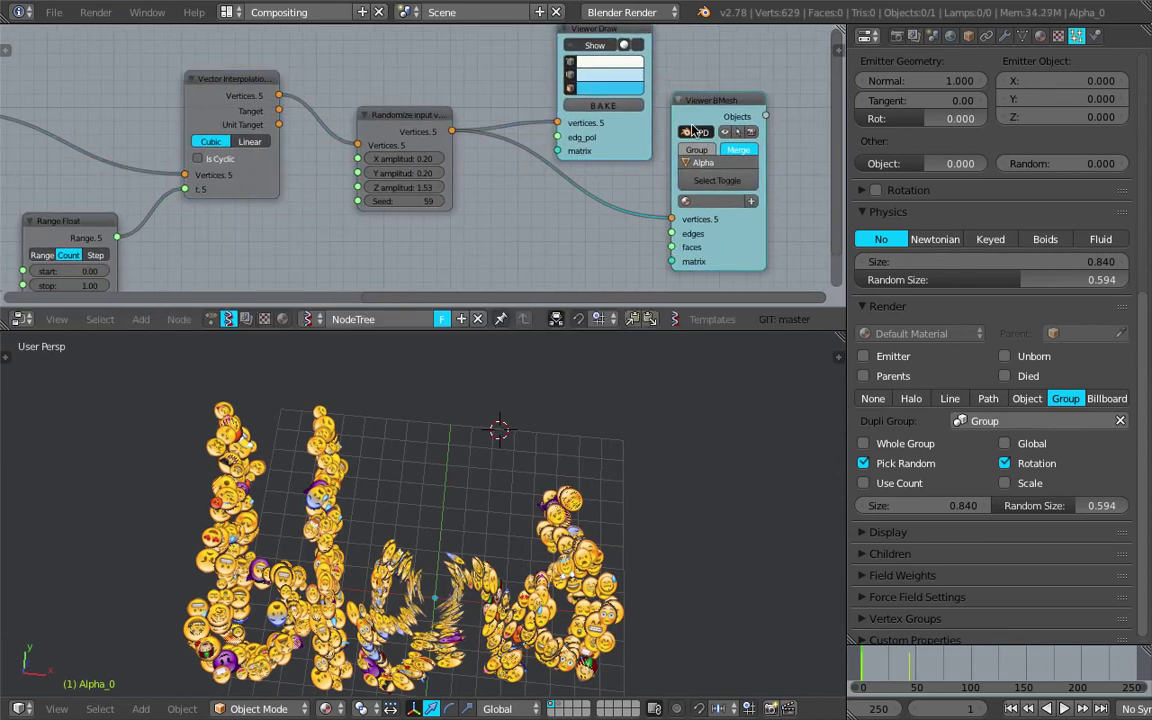
left_click_drag(694, 119, 583, 152)
middle_click_drag(585, 153, 605, 117)
- Try 7.22 as the multiply node's y value, set it to 2.00, and reposition the Vector Interpolation node
scroll(380, 160, "up", 10, "ctrl")
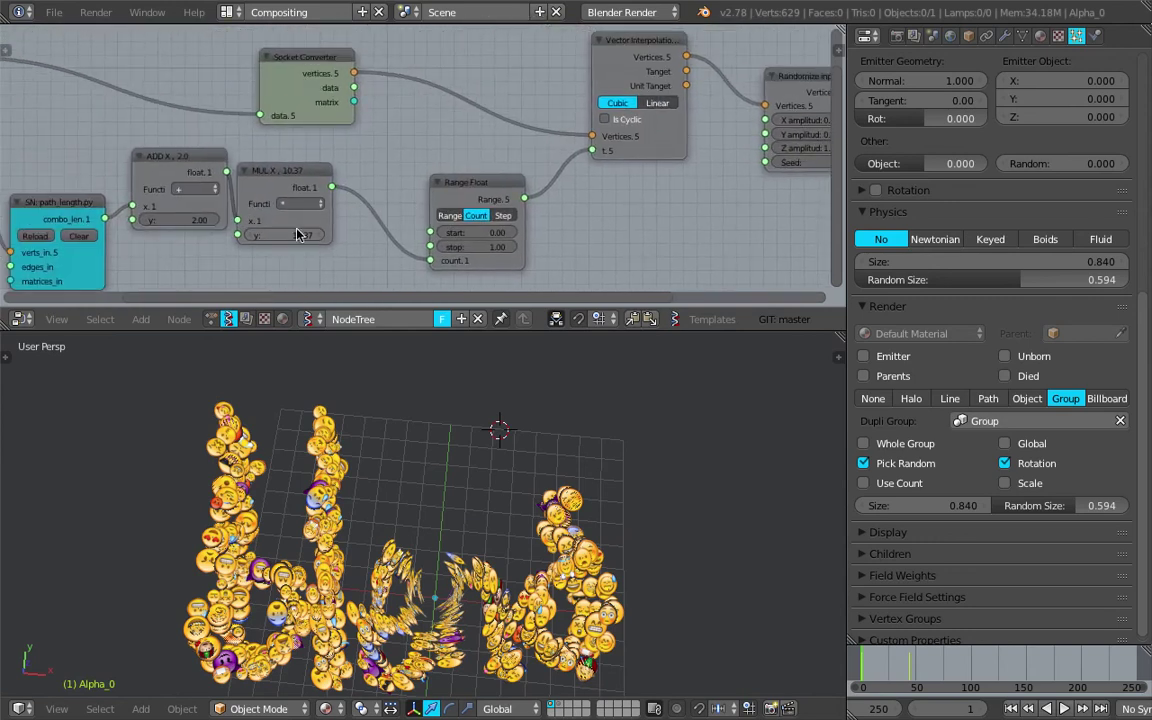
left_click_drag(280, 235, 310, 236)
left_click_drag(634, 45, 608, 54)
middle_click_drag(628, 66, 532, 93)
scroll(532, 93, "down", 1)
middle_click_drag(324, 232, 364, 202)
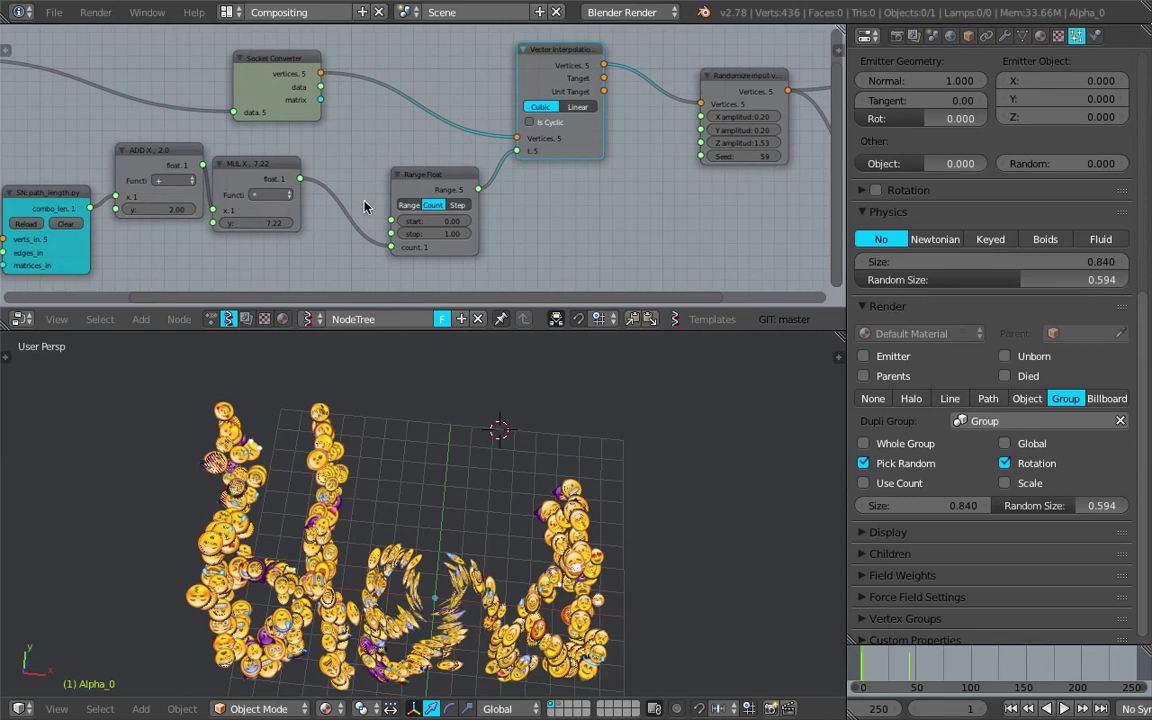
type("2")
key("Return")
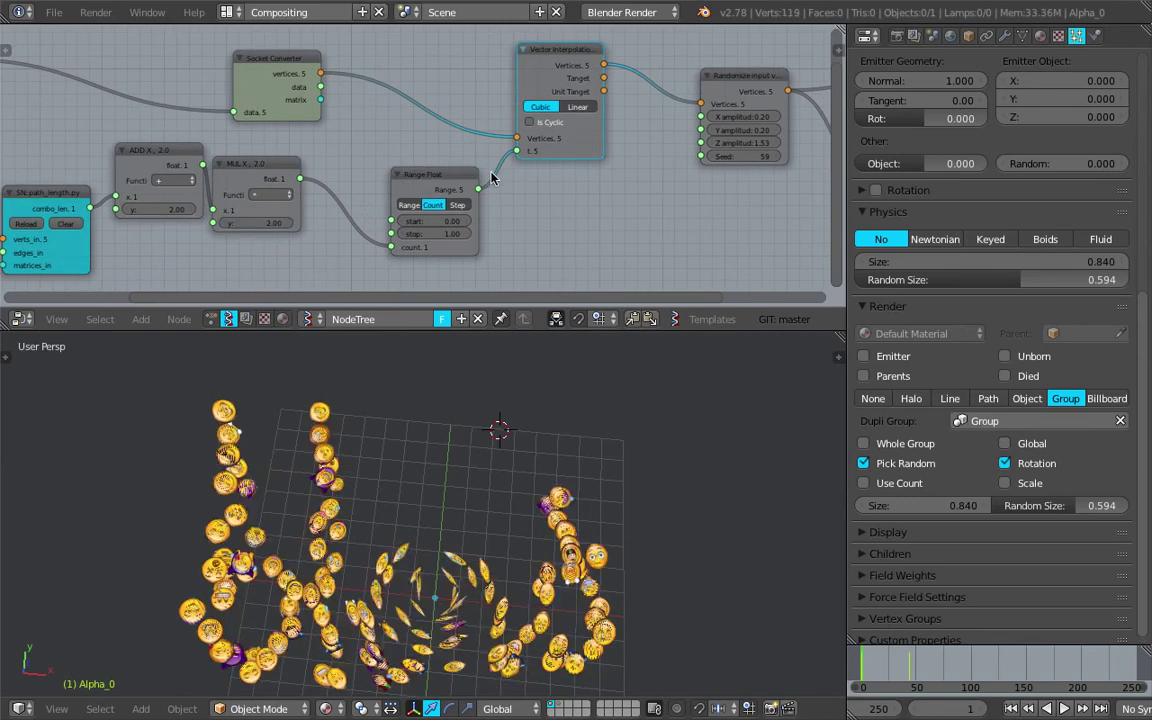
- Set the Randomize node's X, Y and Z amplitudes to 0
middle_click_drag(638, 91, 438, 104)
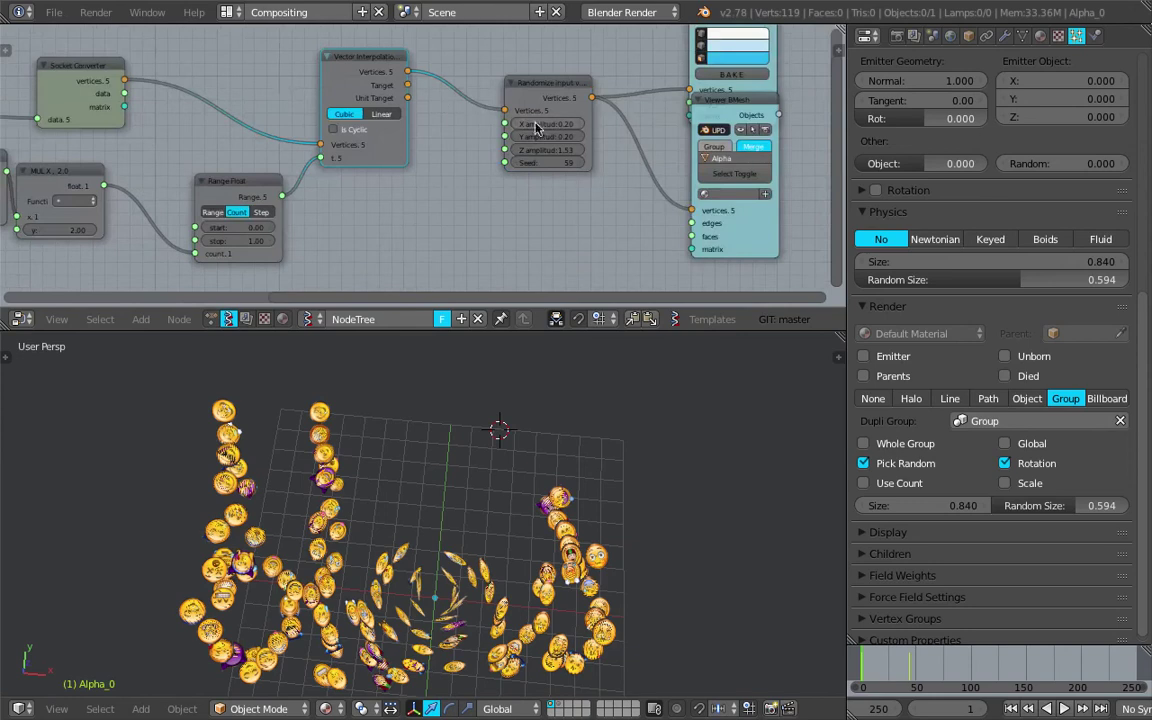
left_click_drag(534, 125, 534, 150)
type("0")
key("Return")
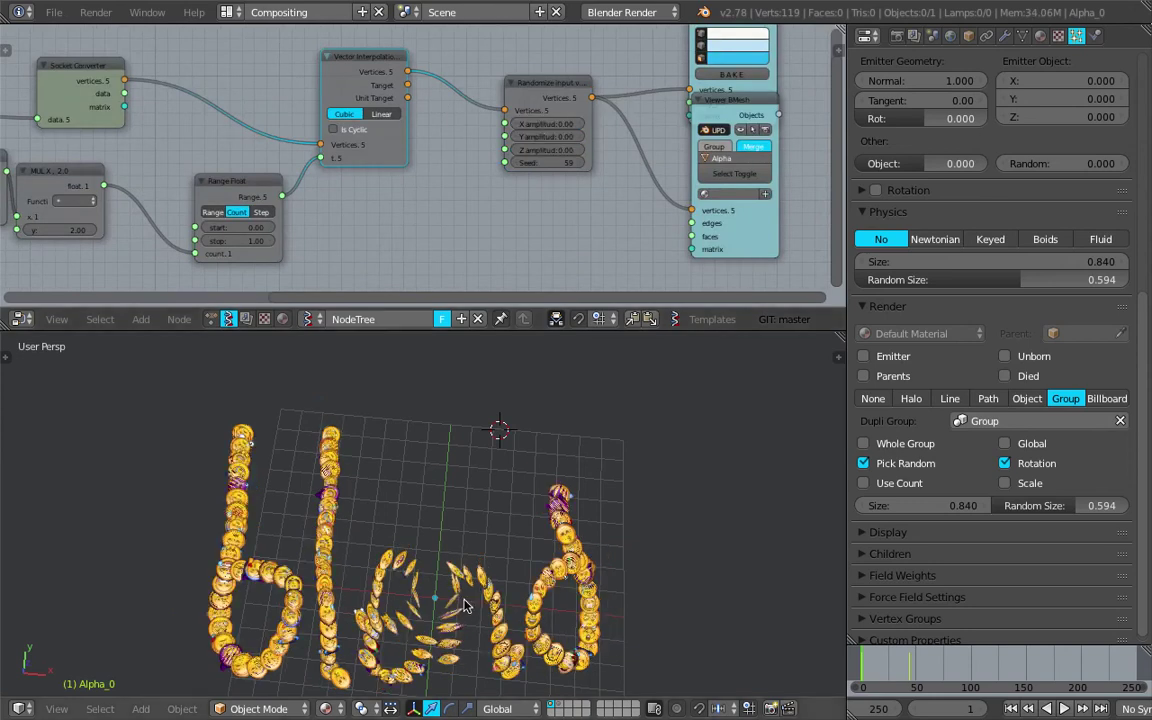
- Turn off Rotation for the rendered emoji group after trying the Global option
middle_click_drag(458, 592, 520, 600)
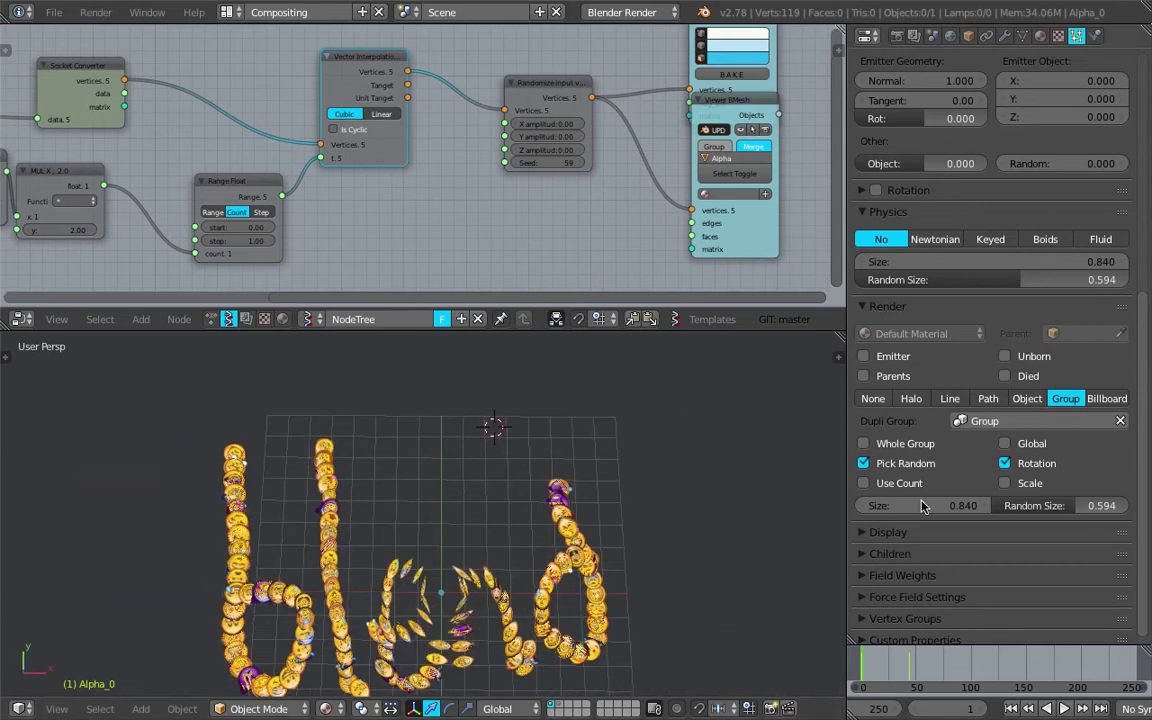
left_click(1006, 443)
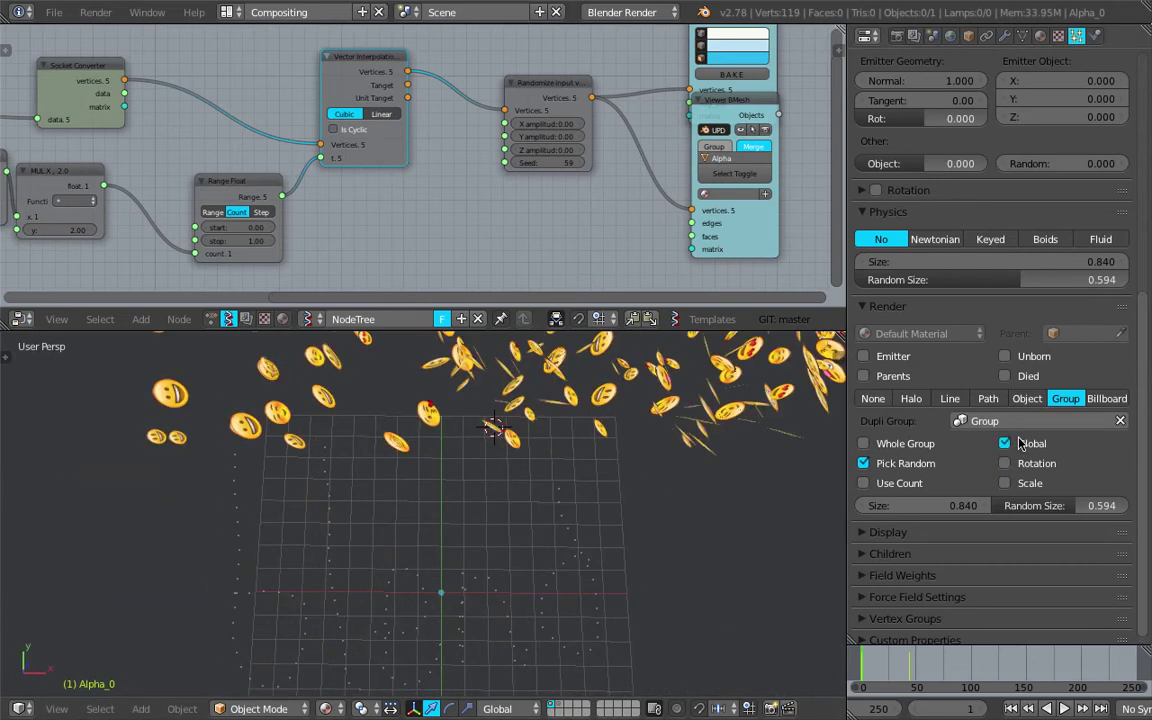
left_click(1022, 443)
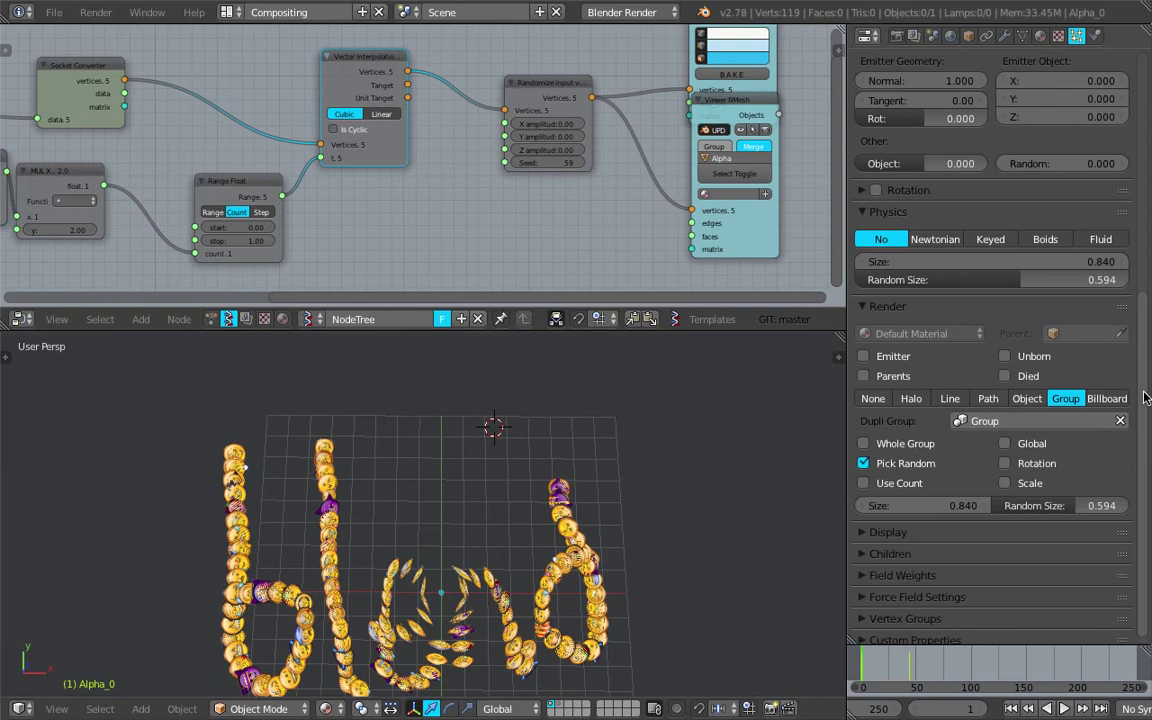
- Try Newtonian particle physics and play the animation up to frame 15
left_click_drag(1145, 398, 1148, 347)
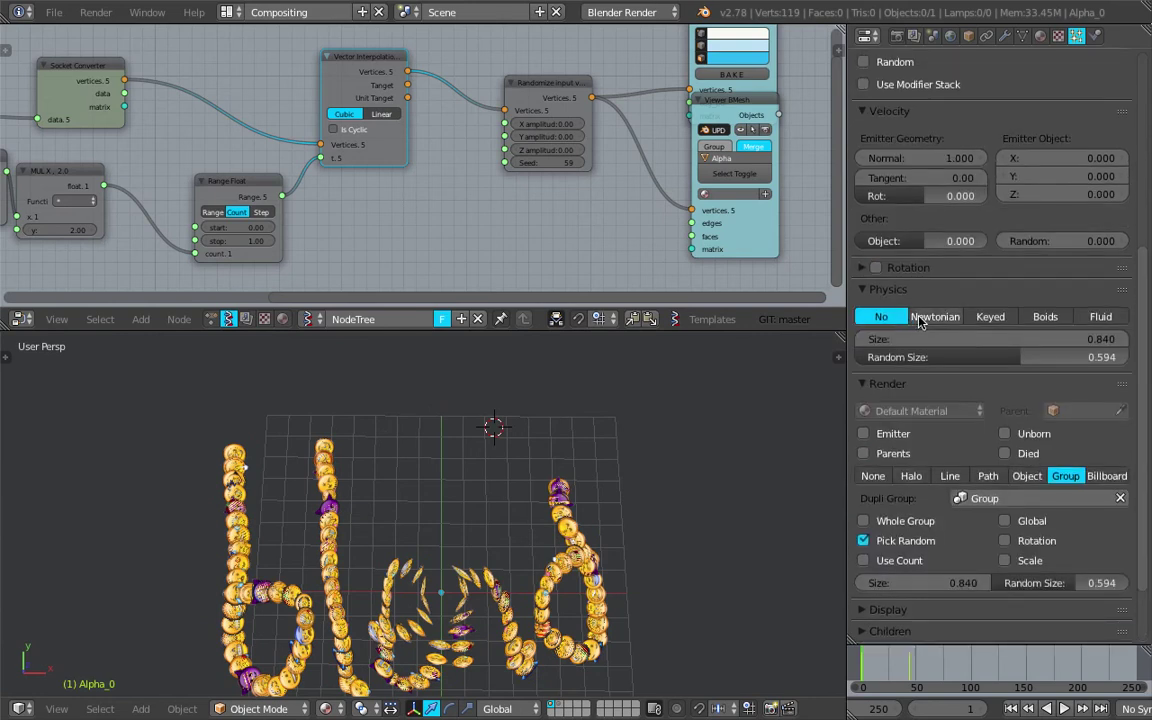
left_click(921, 317)
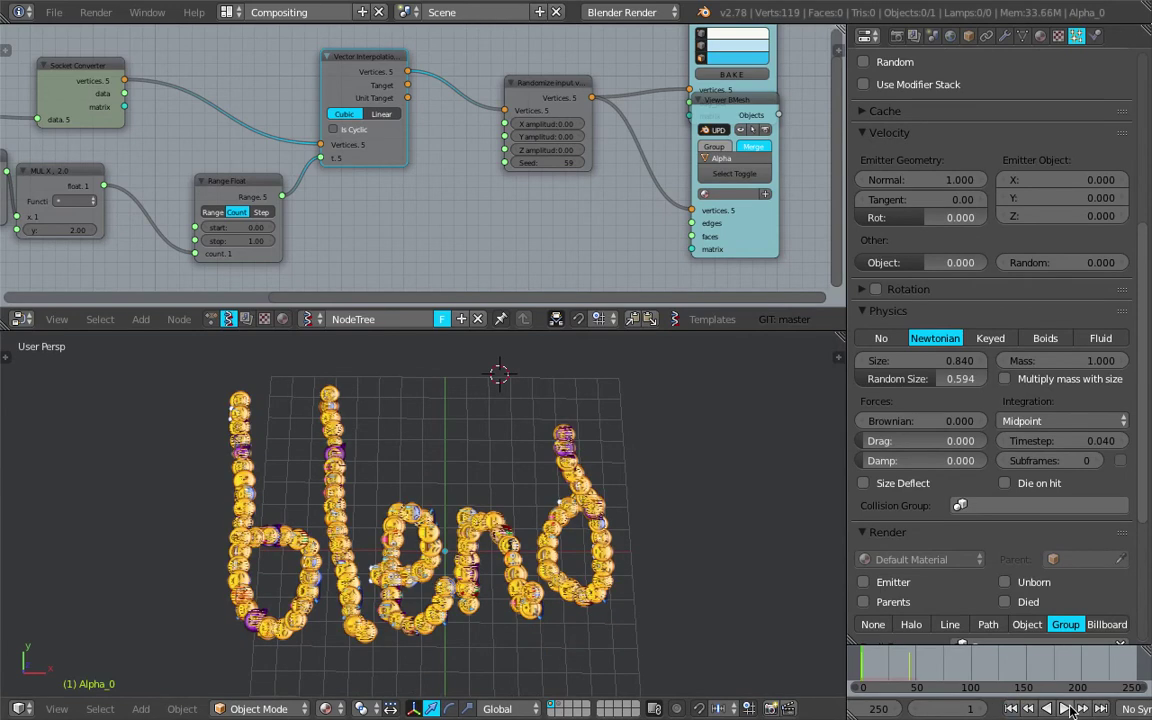
left_click(1063, 708)
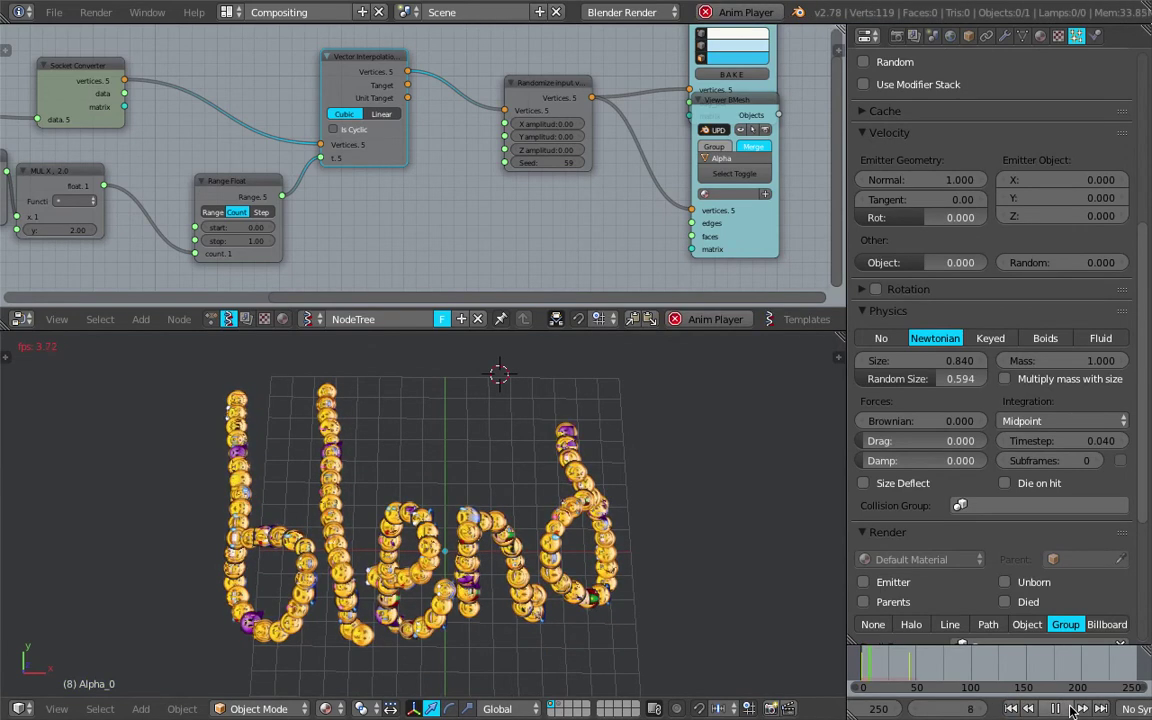
key("alt+a")
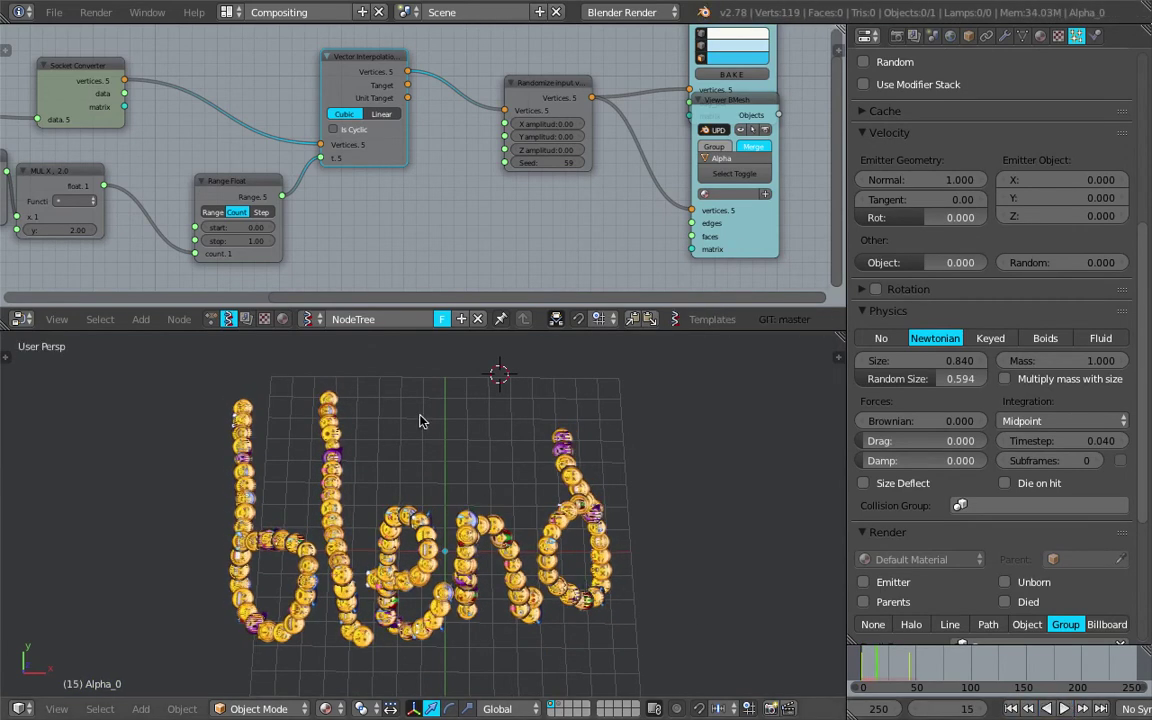
- Set the Randomize node's X and Y amplitudes to 0.30 and Z to 1.11, and return to frame 1
scroll(411, 493, "up", 1)
middle_click_drag(540, 196, 535, 200)
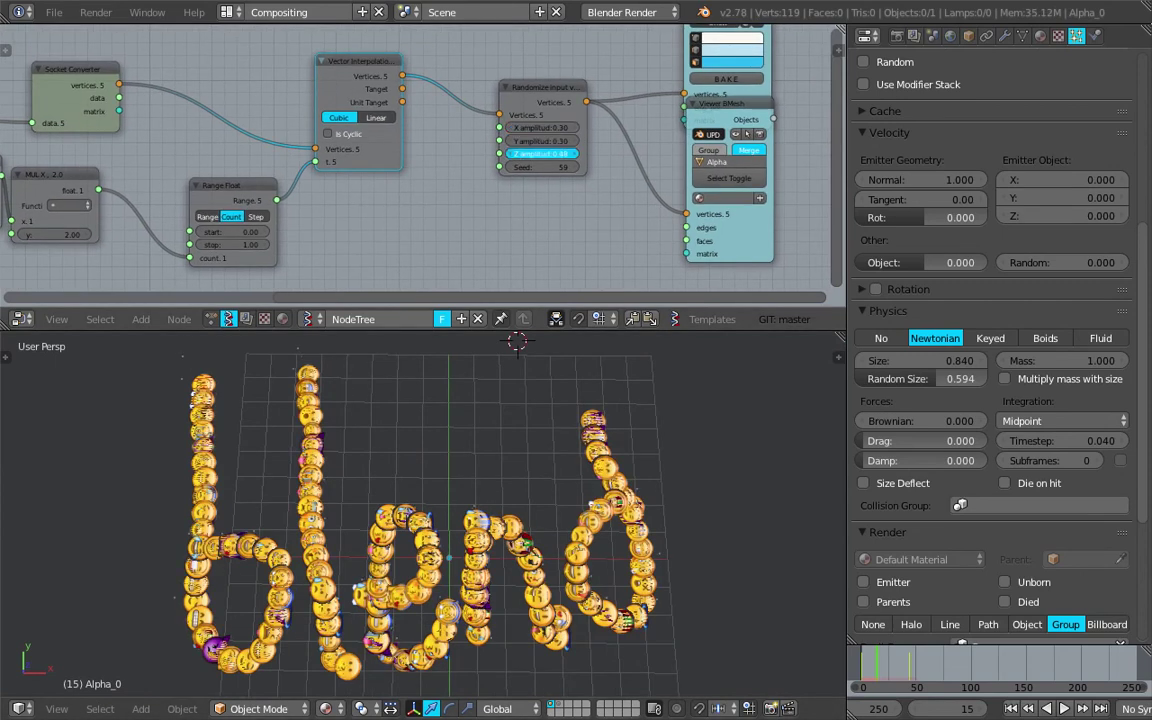
left_click(1011, 709)
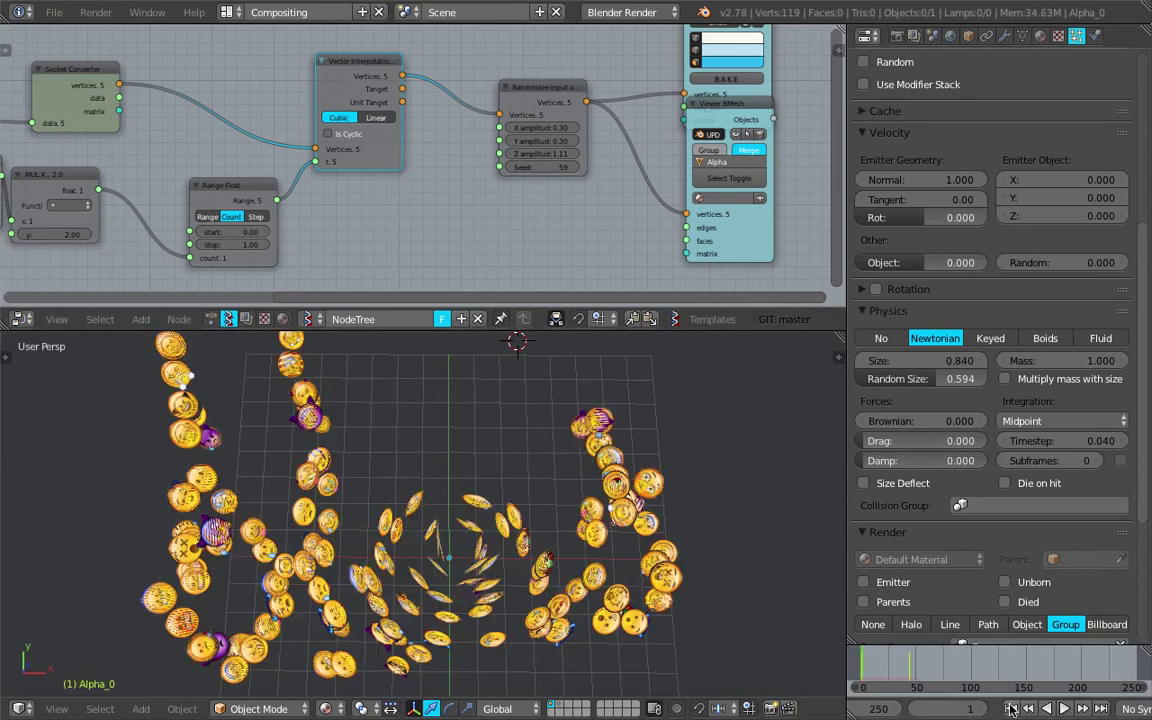
- Reduce the particle render size to 0.530
middle_click_drag(674, 574, 693, 565, "shift")
scroll(950, 480, "down", 4)
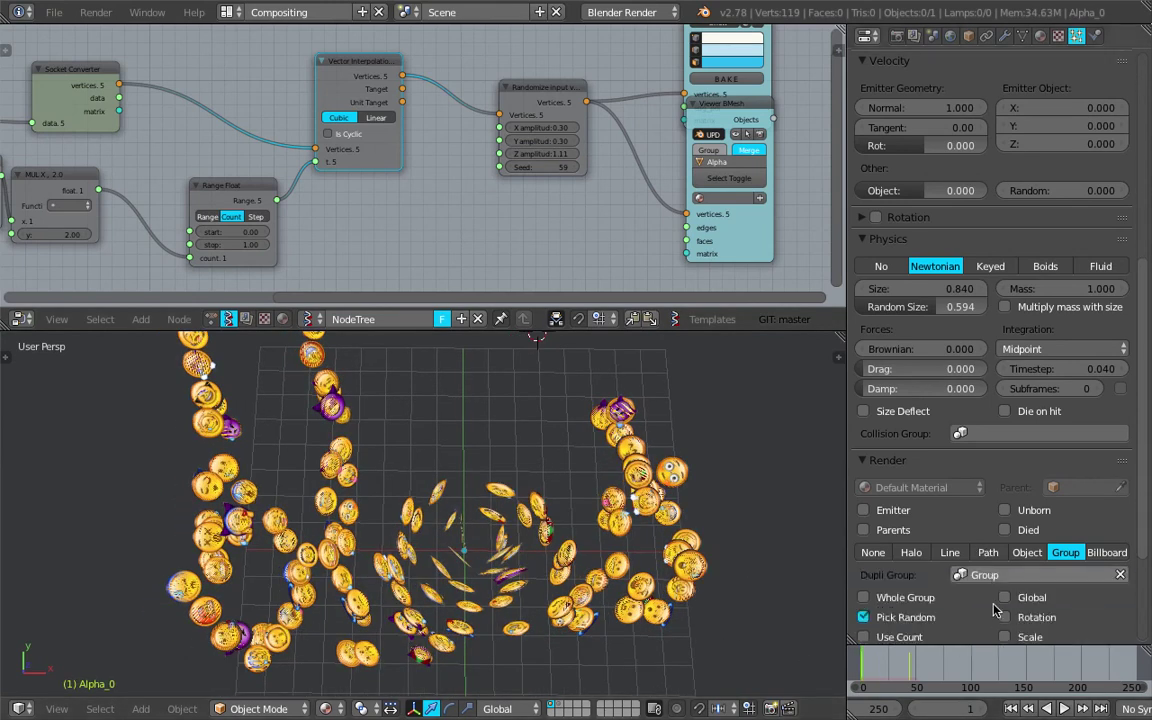
middle_click_drag(697, 477, 688, 476)
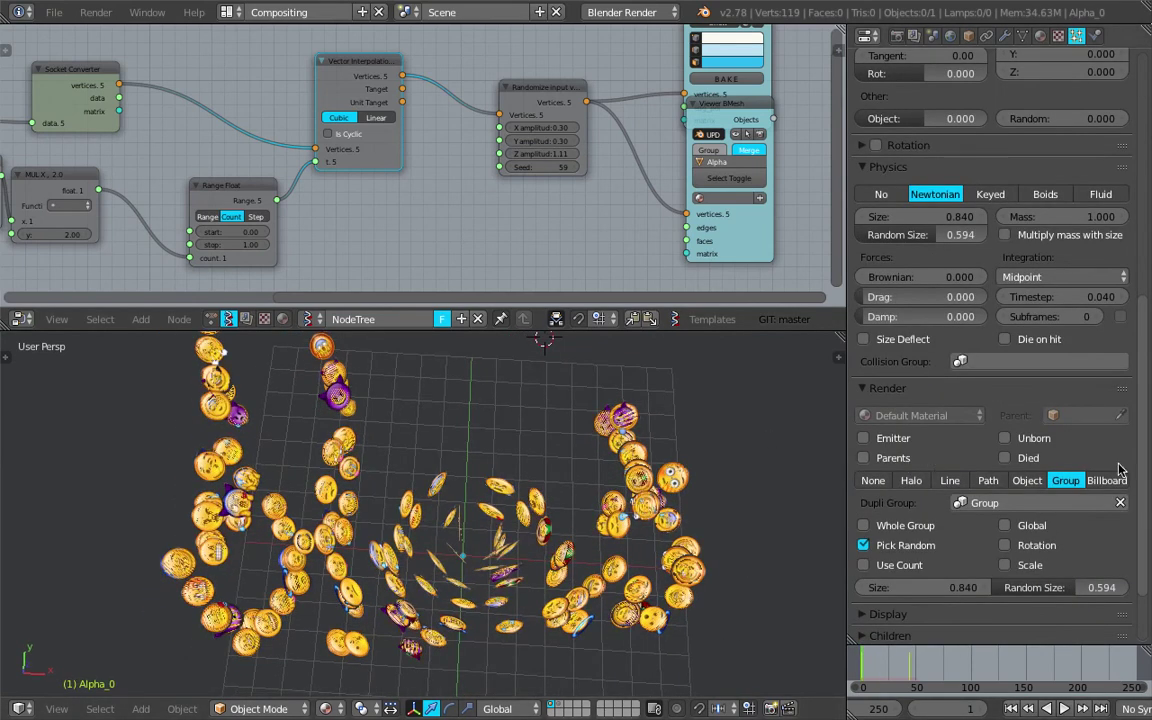
left_click_drag(1147, 447, 1147, 500)
left_click_drag(930, 499, 848, 499)
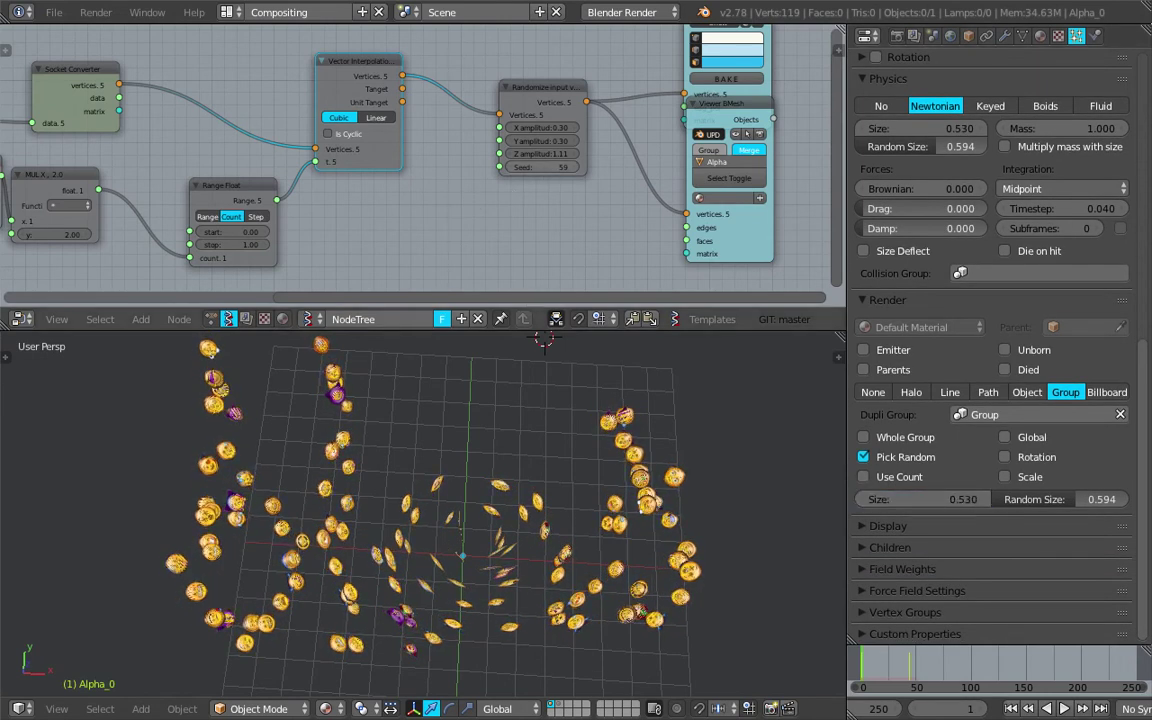
- Set the multiply node's y value to 7.00 and view the emoji lettering from a lower angle
middle_click_drag(374, 176, 714, 185)
scroll(399, 244, "up", 1)
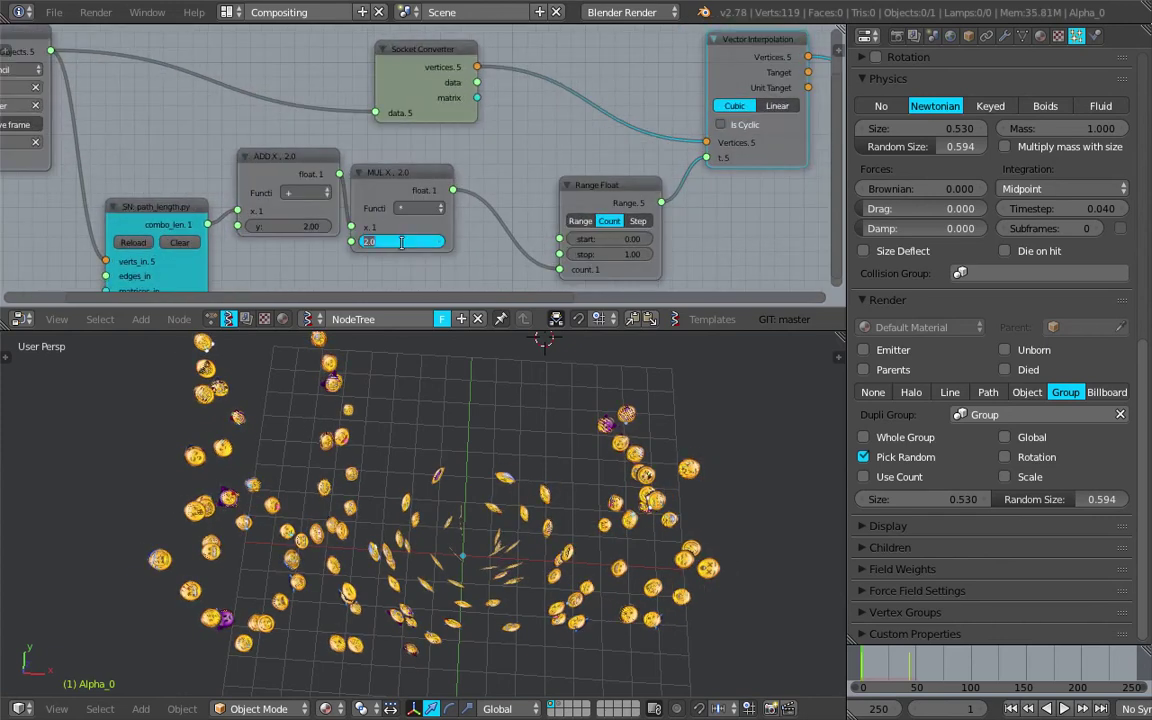
key("Return")
middle_click_drag(557, 425, 522, 488)
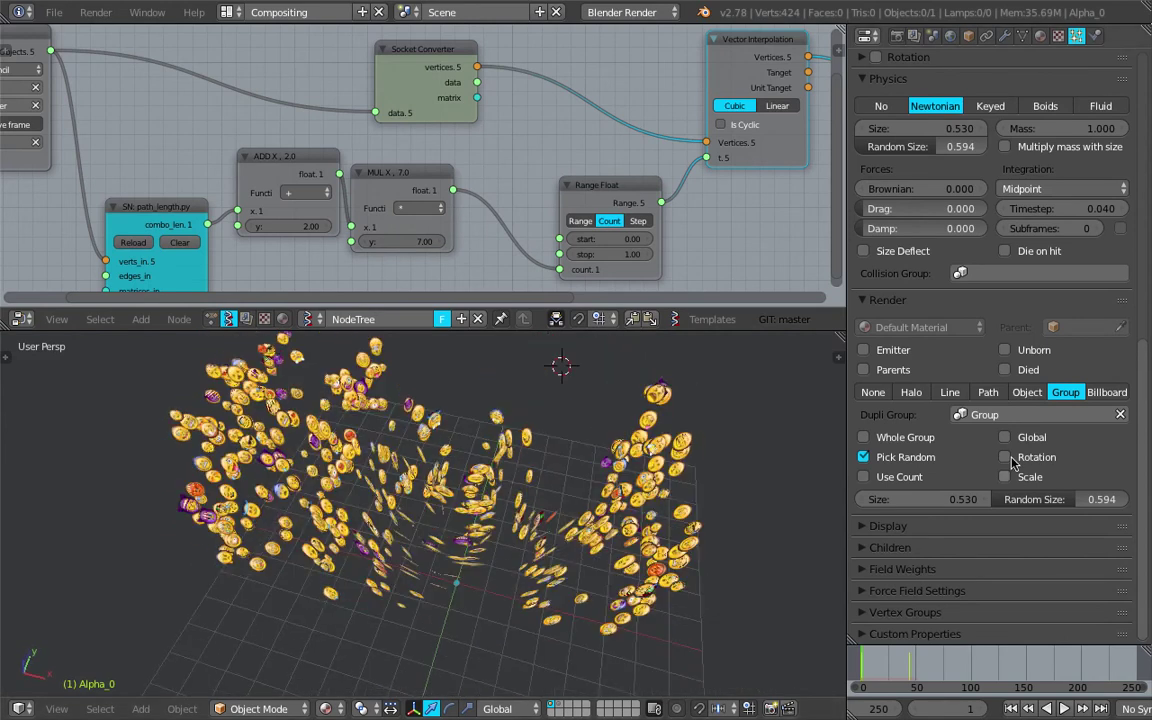
- Switch the particle physics type back to No
scroll(940, 400, "up", 5)
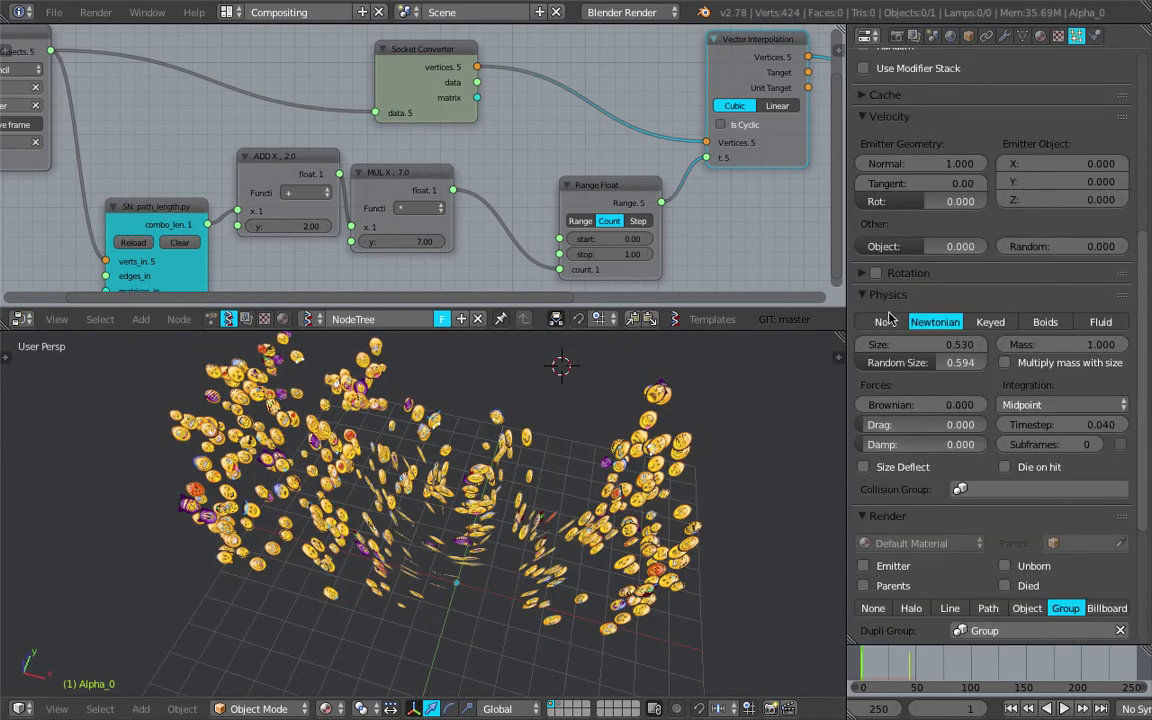
left_click(885, 323)
- Set the particle system's seed to 66 and its emission number to 716
scroll(1047, 352, "up", 8)
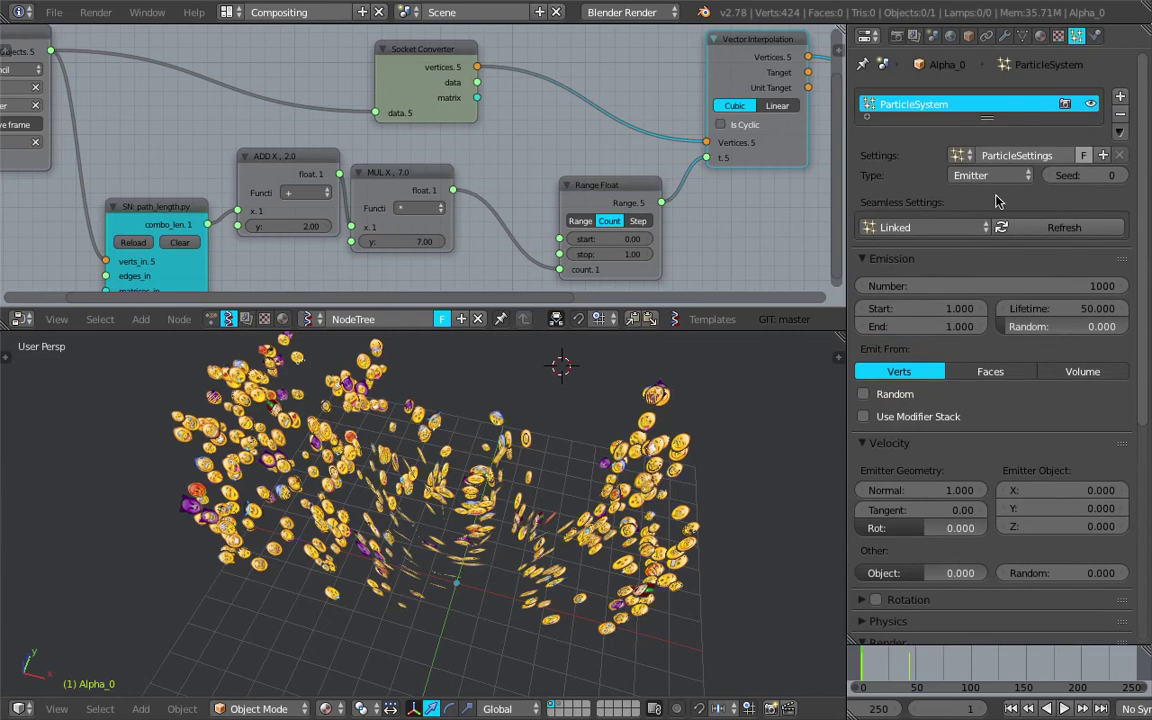
left_click_drag(1085, 175, 1148, 175)
left_click_drag(1070, 286, 786, 327)
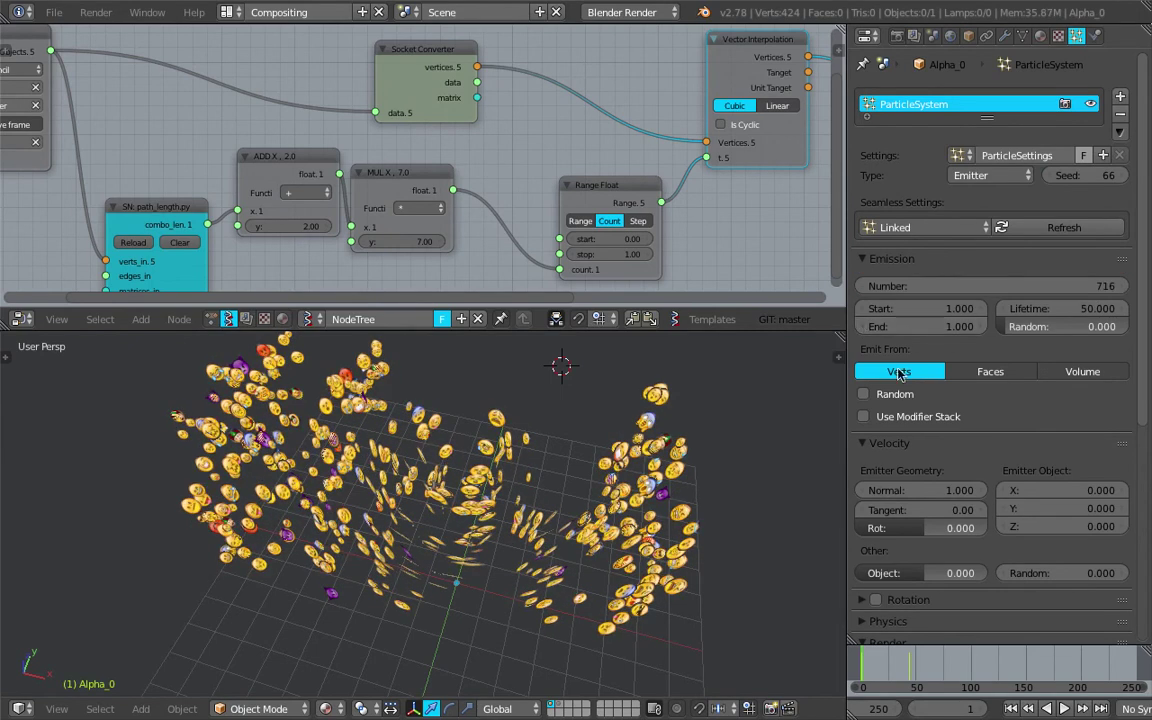
- Set the particle system's normal emission velocity to 0
left_click_drag(1015, 328, 1005, 329)
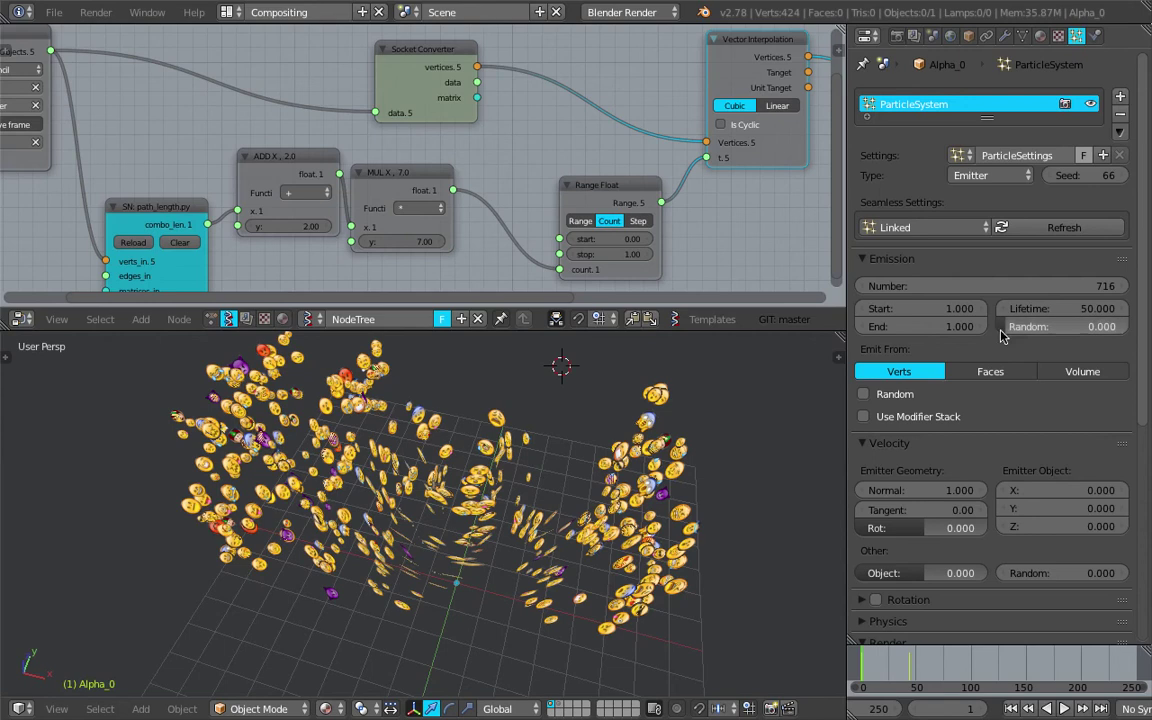
scroll(900, 432, "down", 3)
left_click(951, 416)
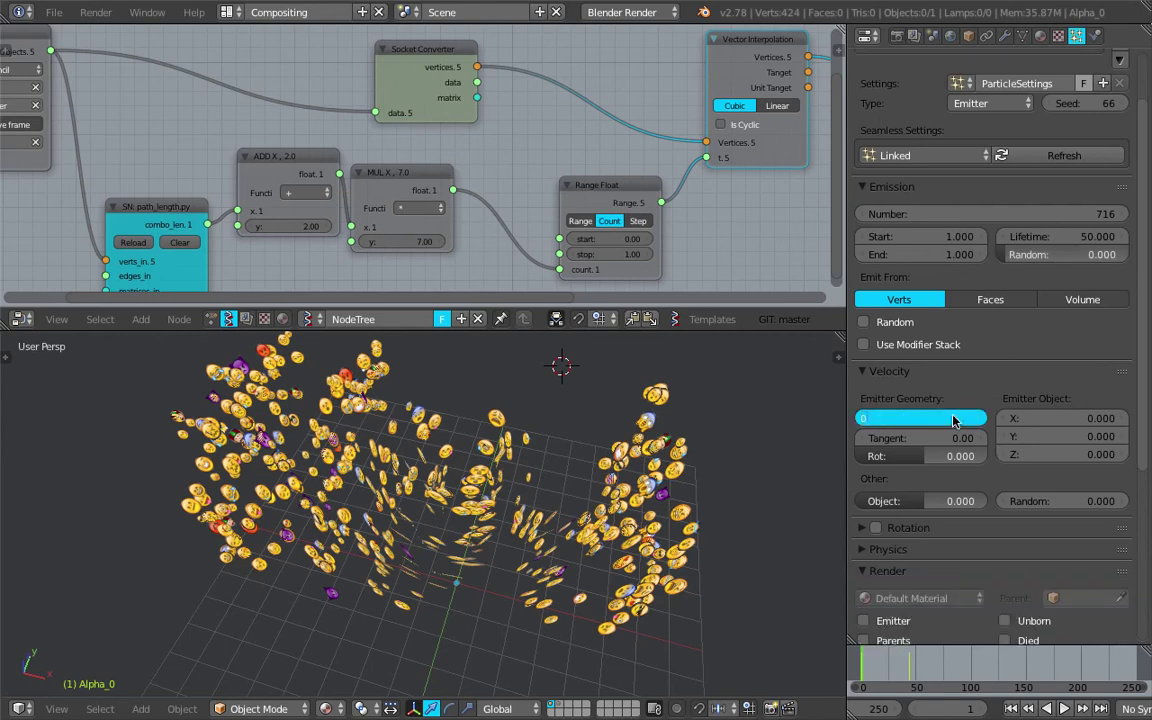
type("0")
key("Return")
mouse_move(954, 416)
left_mouse_down()
mouse_move(1020, 416)
mouse_move(946, 419)
left_mouse_up()
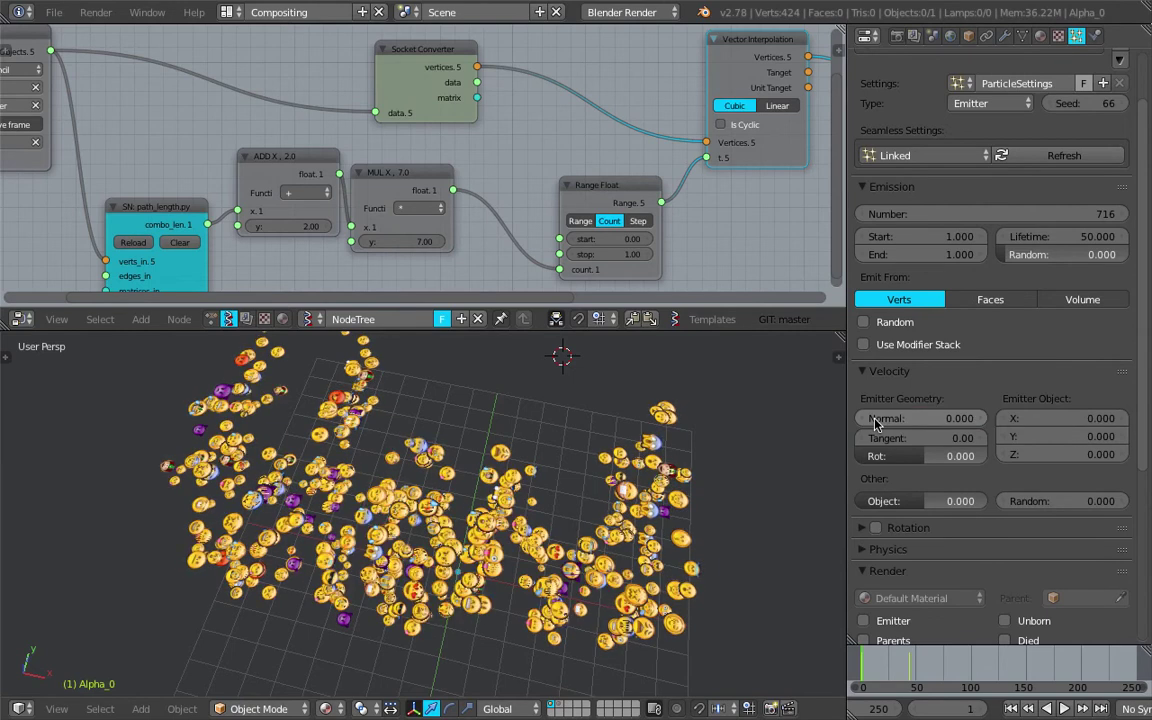
- Switch the 3D viewport to the top view of the emoji lettering
middle_click_drag(598, 470, 617, 480)
key("ctrl+s")
left_click(617, 482)
left_click(57, 708)
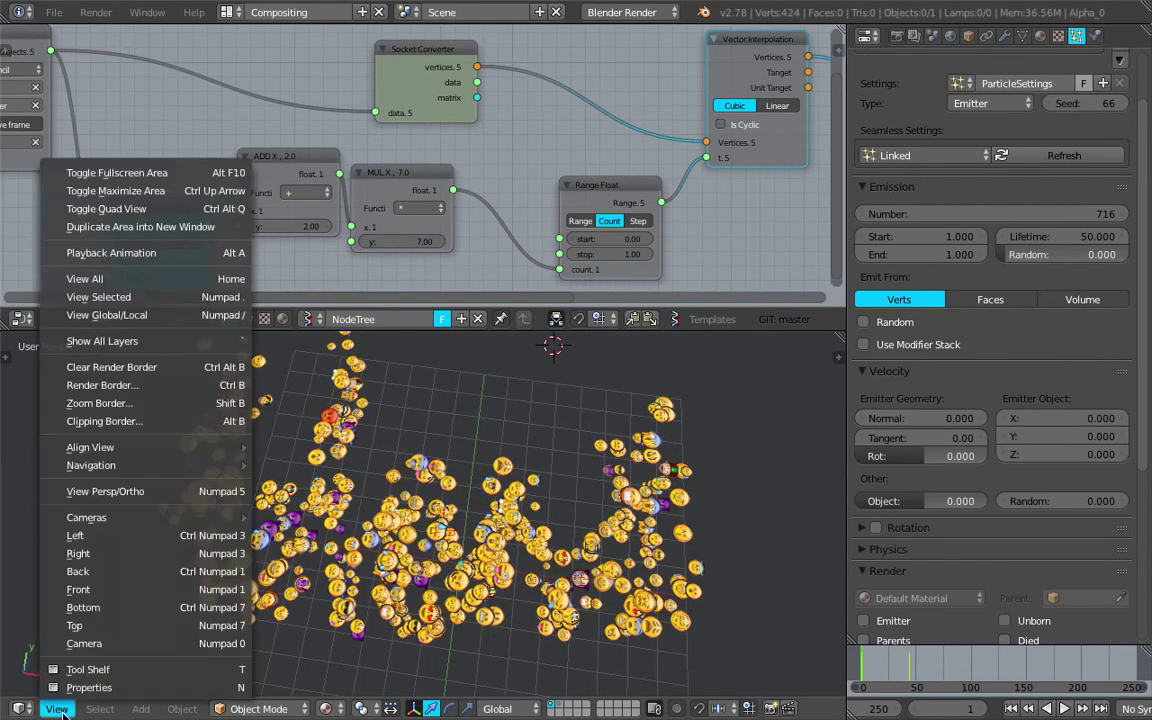
left_click(80, 620)
scroll(584, 566, "down", 1)
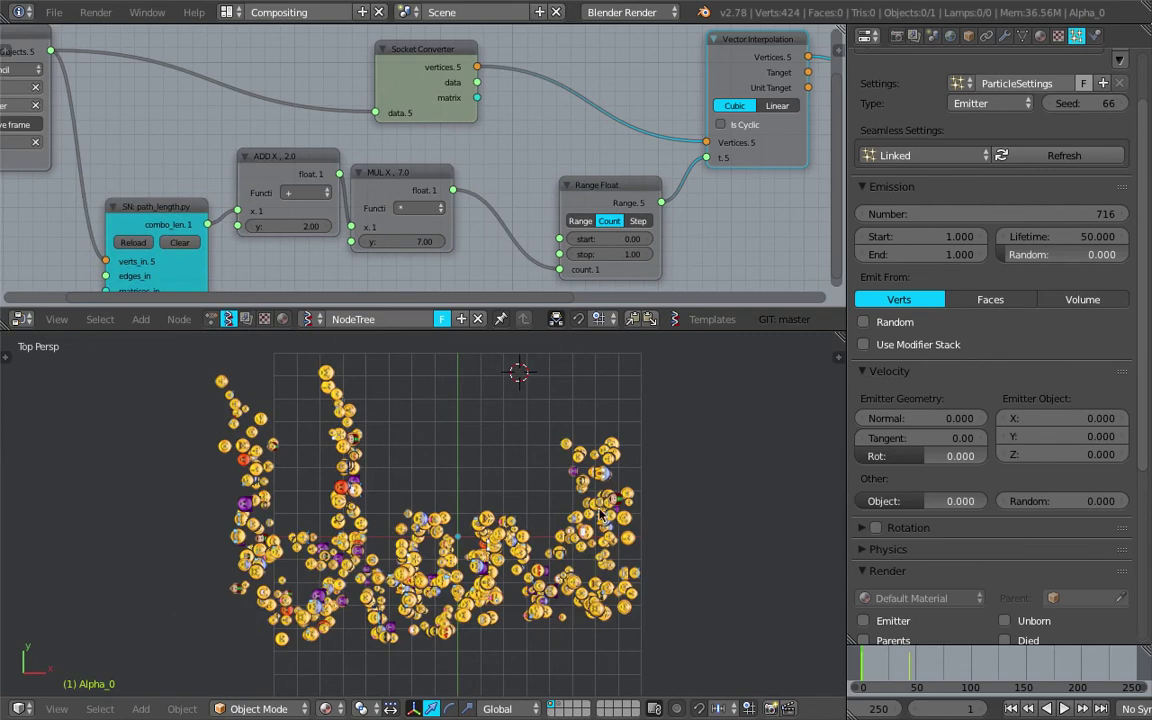
- Move the multiply node away from the add node towards the Range Float node
middle_click_drag(660, 204, 568, 206)
scroll(566, 206, "up", 1)
middle_click_drag(461, 212, 485, 204)
left_click_drag(355, 183, 393, 179)
key("ctrl+s")
left_click(387, 168)
middle_click_drag(508, 222, 463, 224)
key("ctrl+s")
left_click(464, 222)
- Enlarge the node editor and spread the overlapping Viewer Draw and Viewer BMesh nodes apart
middle_click_drag(845, 210, 790, 228)
middle_click_drag(594, 212, 610, 245)
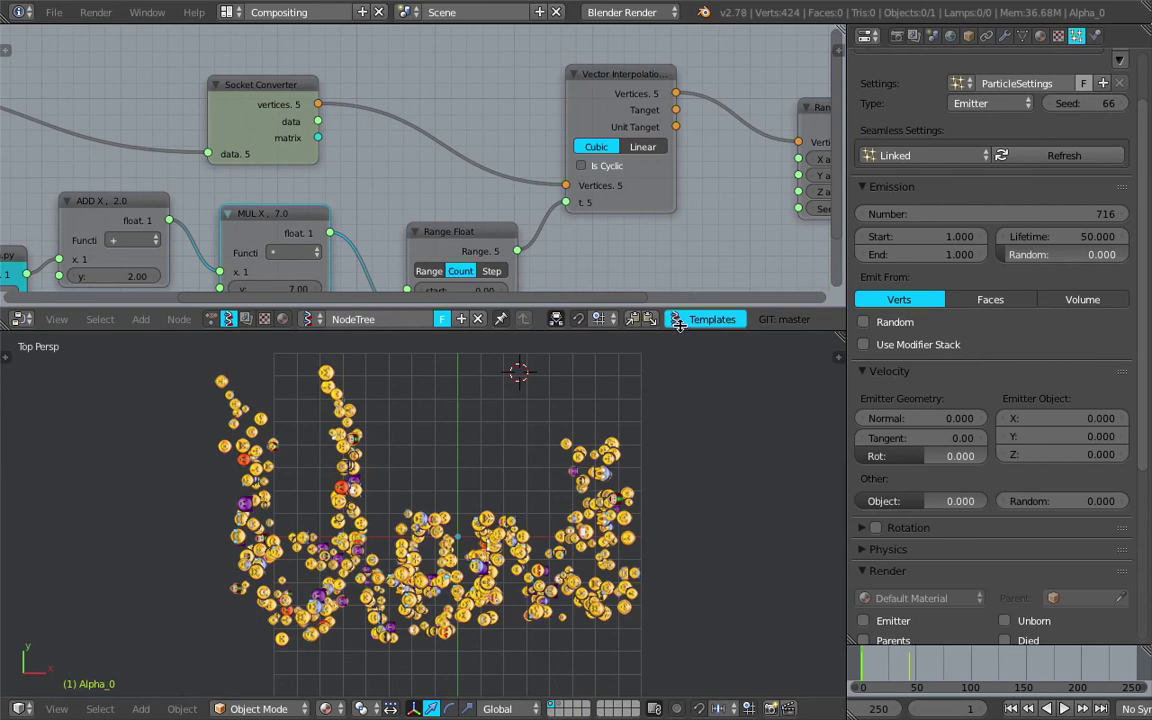
left_click_drag(680, 330, 681, 349)
middle_click_drag(838, 189, 531, 214)
middle_click_drag(776, 182, 533, 197)
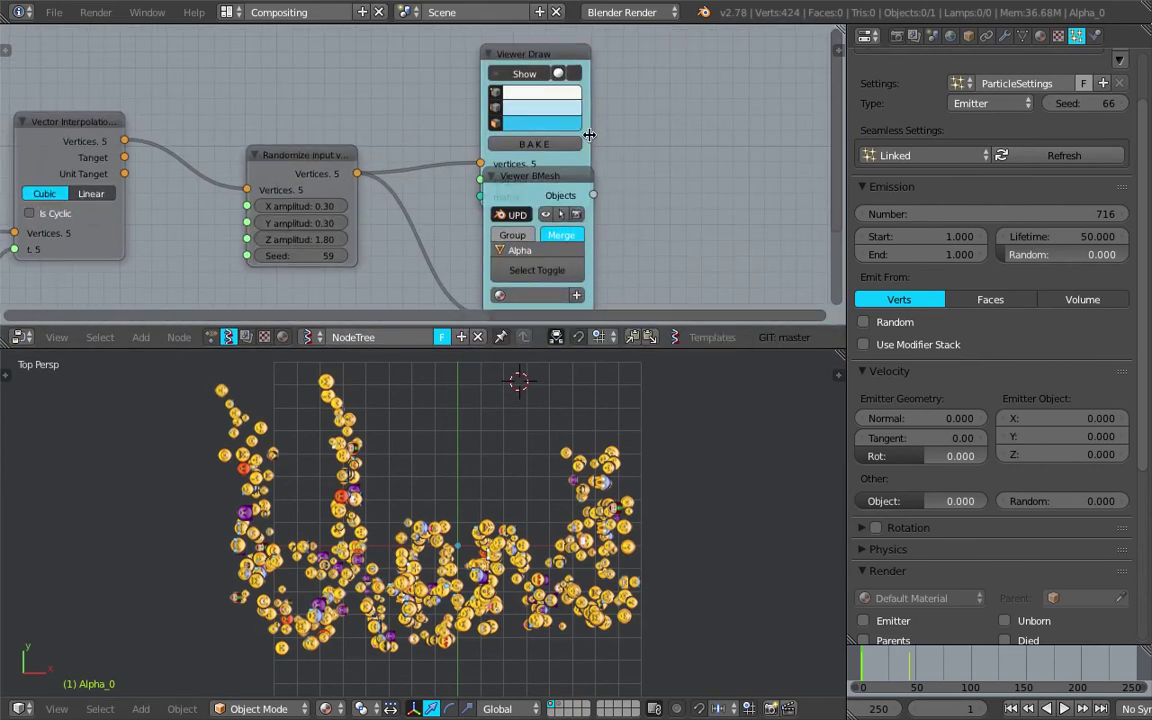
left_click(589, 124)
left_click_drag(587, 90, 556, 56)
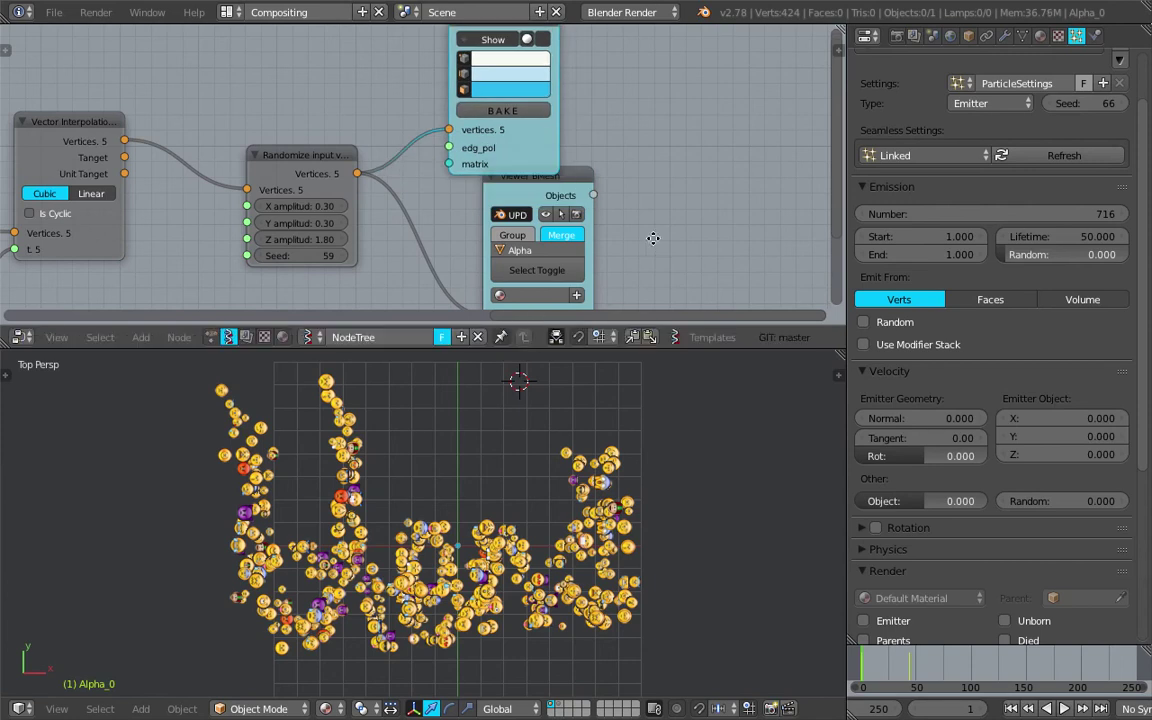
middle_click_drag(653, 237, 507, 208)
key("ctrl+s")
left_click(517, 214)
left_click_drag(413, 152, 404, 170)
middle_click_drag(458, 170, 454, 162)
- Add an Object ID Out MK2 node and feed it the objects output of the Viewer BMesh node
key("shift+a")
left_click(549, 177)
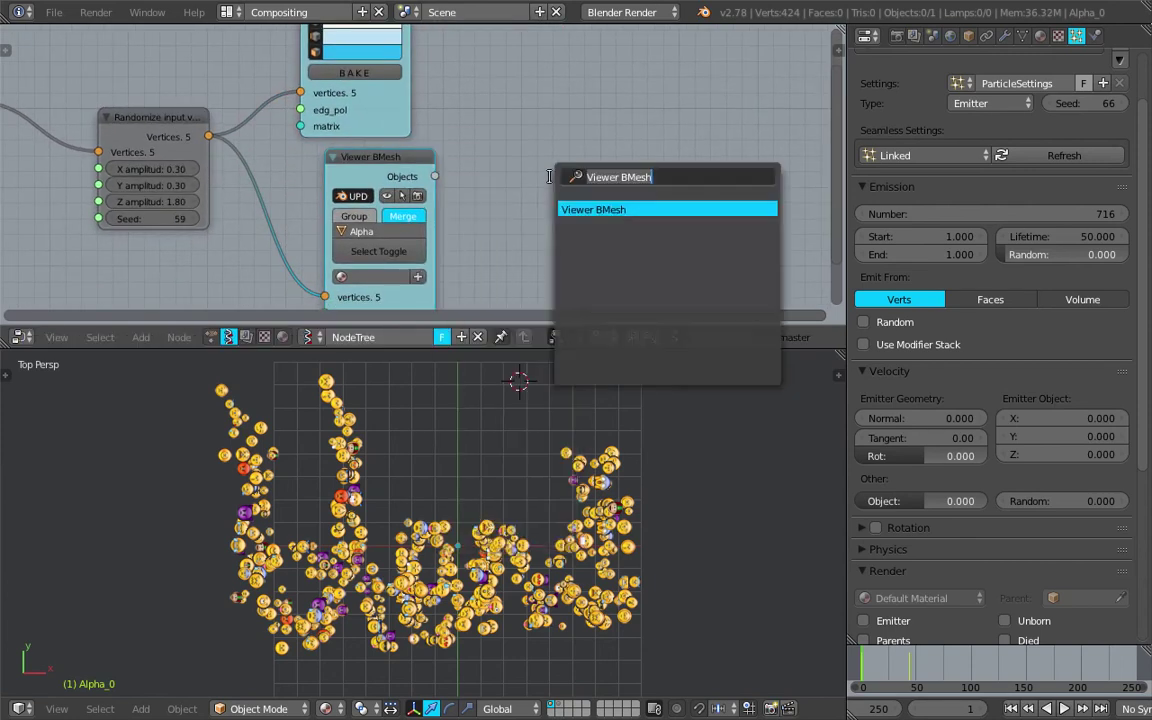
type("out")
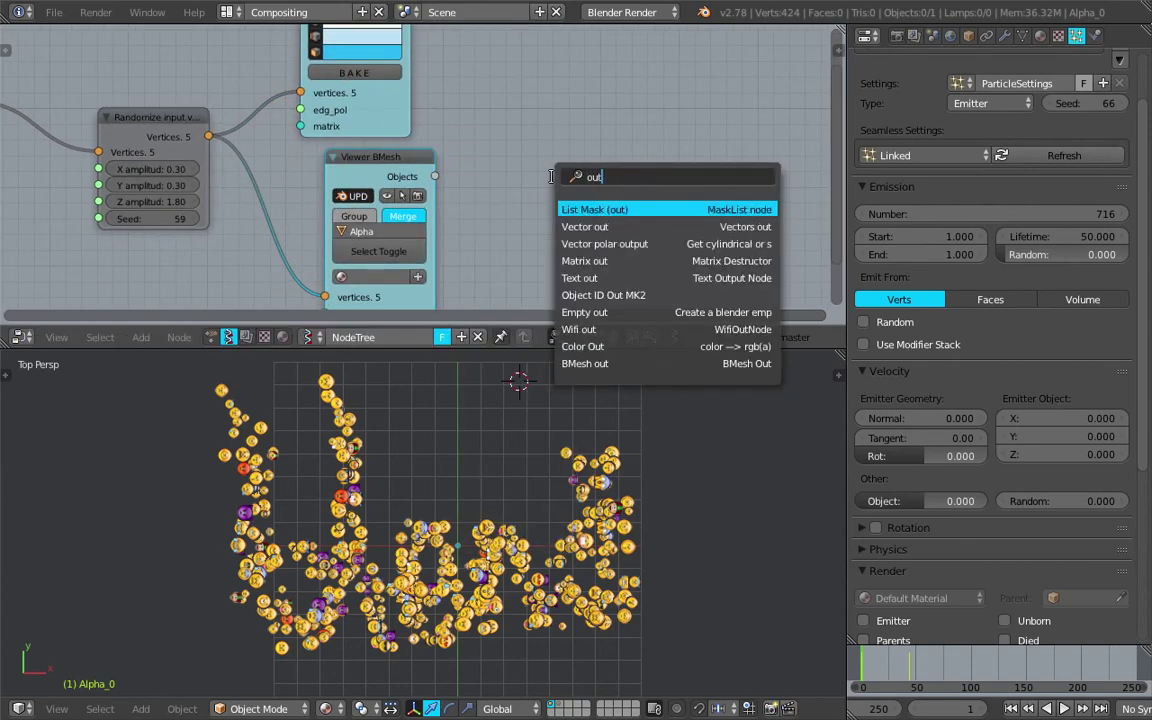
key("Down")
key("Down")
key("Down")
key("Down")
key("Down")
key("Return")
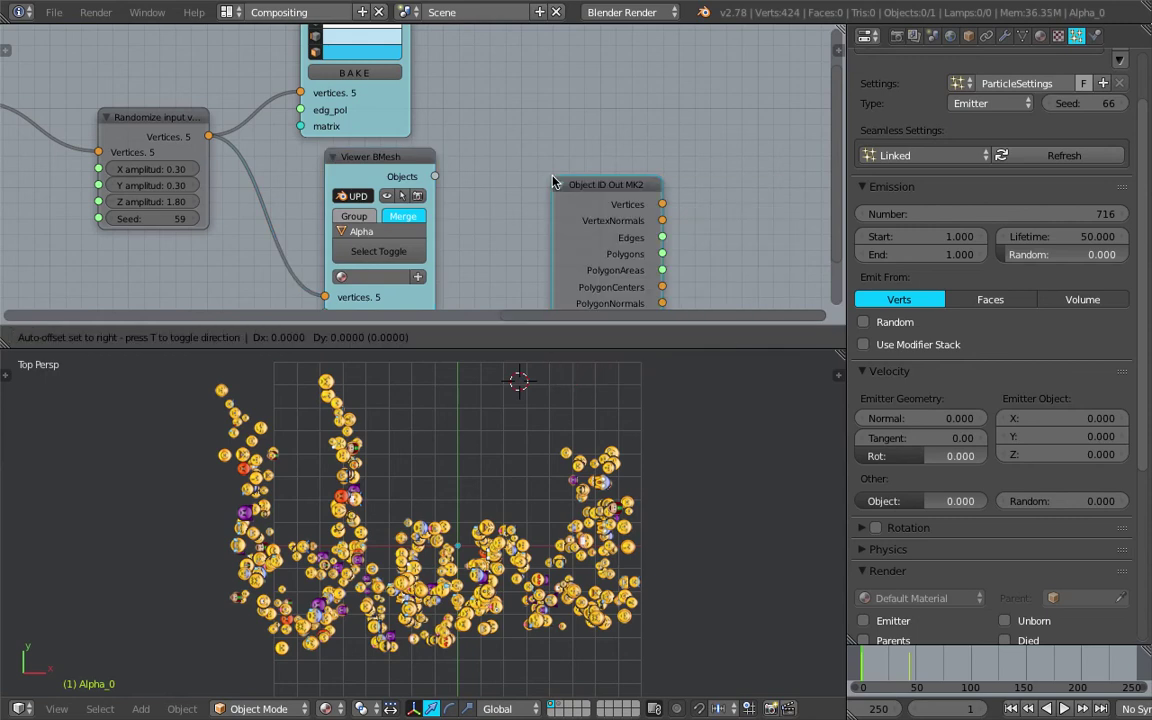
left_click(520, 100)
left_click_drag(435, 176, 440, 180)
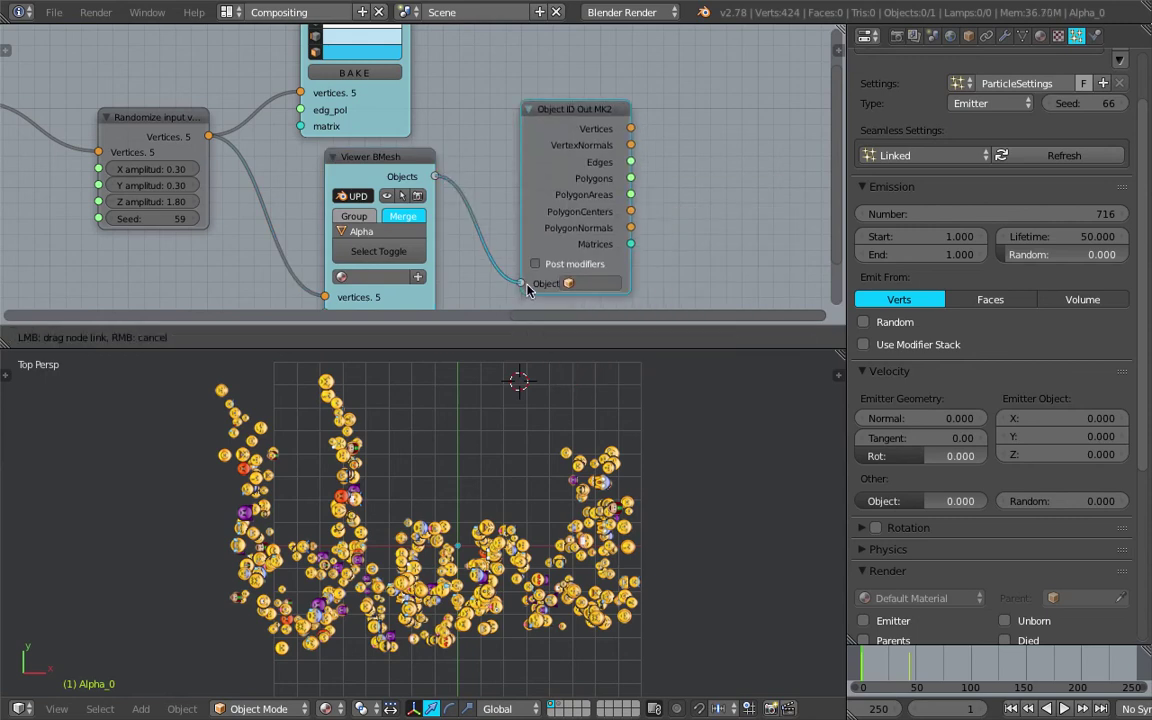
left_click_drag(528, 290, 524, 285)
- Add a List Length node fed by the vertices output of the Object ID Out MK2 node
key("space")
type("list l")
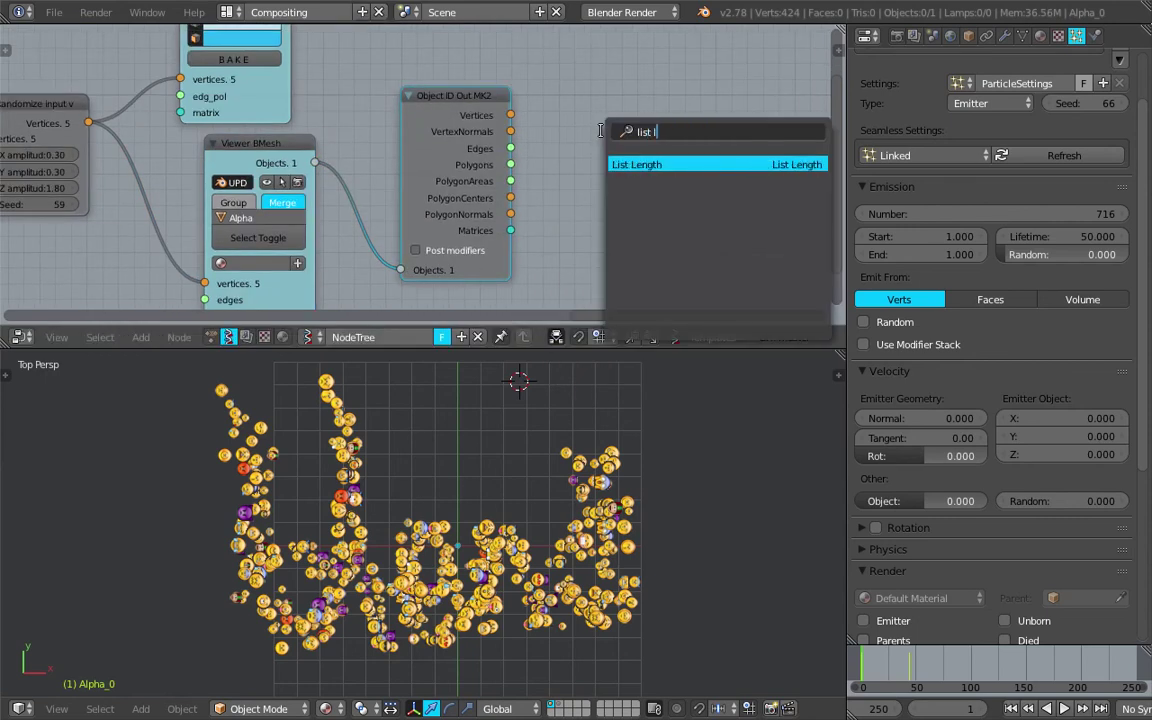
key("Return")
left_click_drag(514, 115, 604, 197)
- Attach a Stethoscope MK2 node to the List Length output to read the vertex count
middle_click_drag(580, 147, 471, 138)
key("space")
left_click(643, 131)
type("ste")
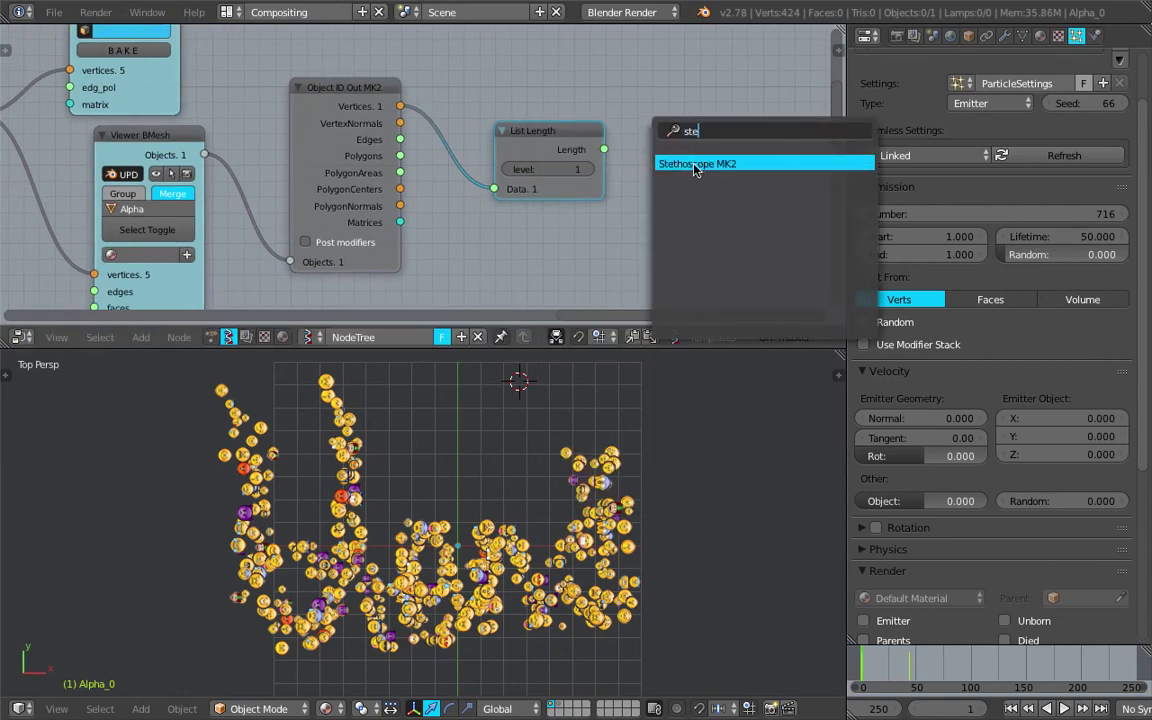
left_click(695, 165)
middle_click_drag(643, 105, 516, 105)
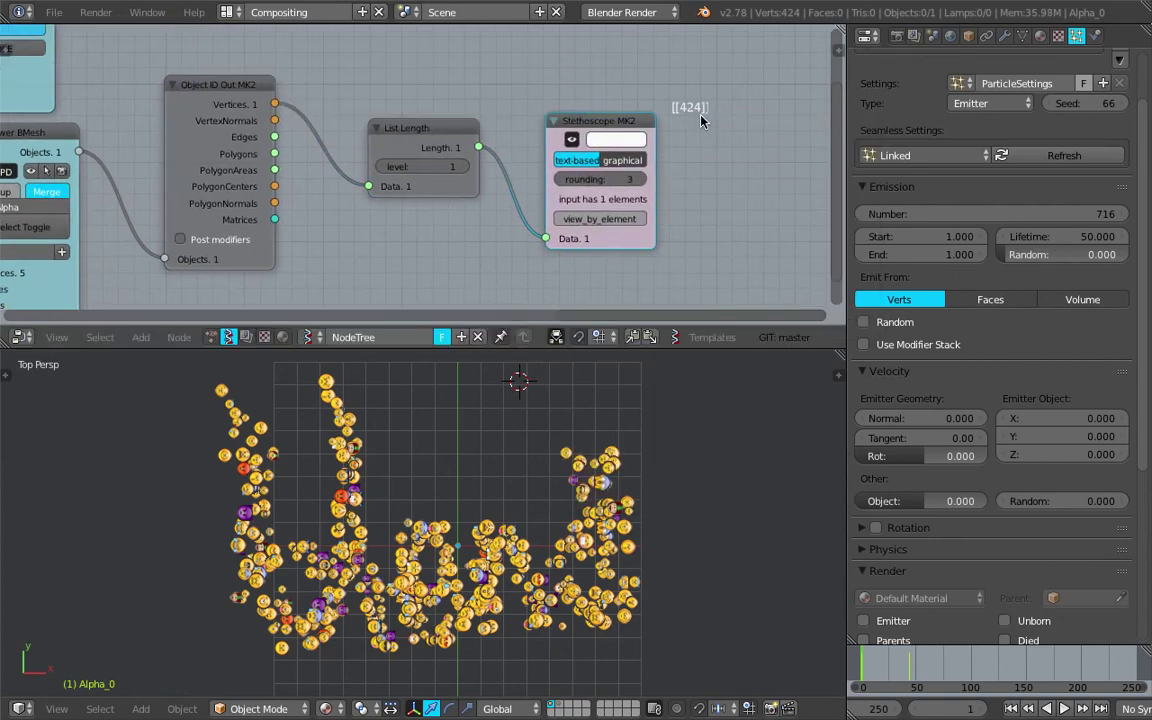
- Set the particle emission number to 424
left_click(963, 213)
type("424")
key("Return")
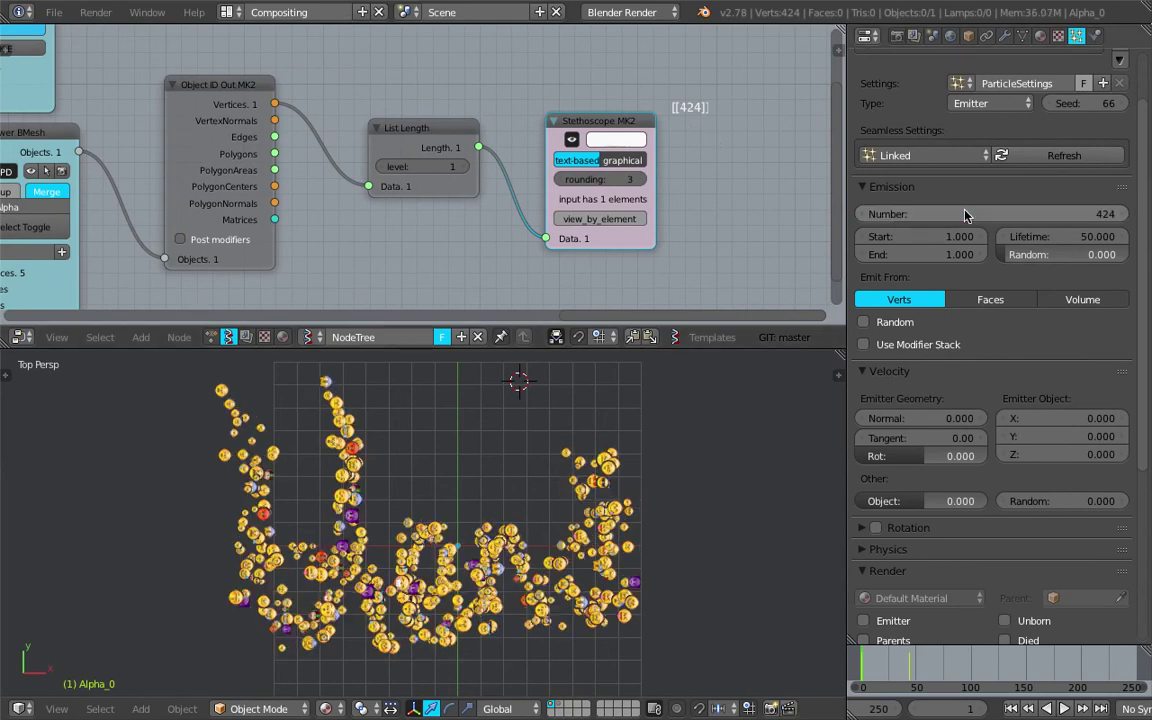
scroll(736, 256, "up", 1)
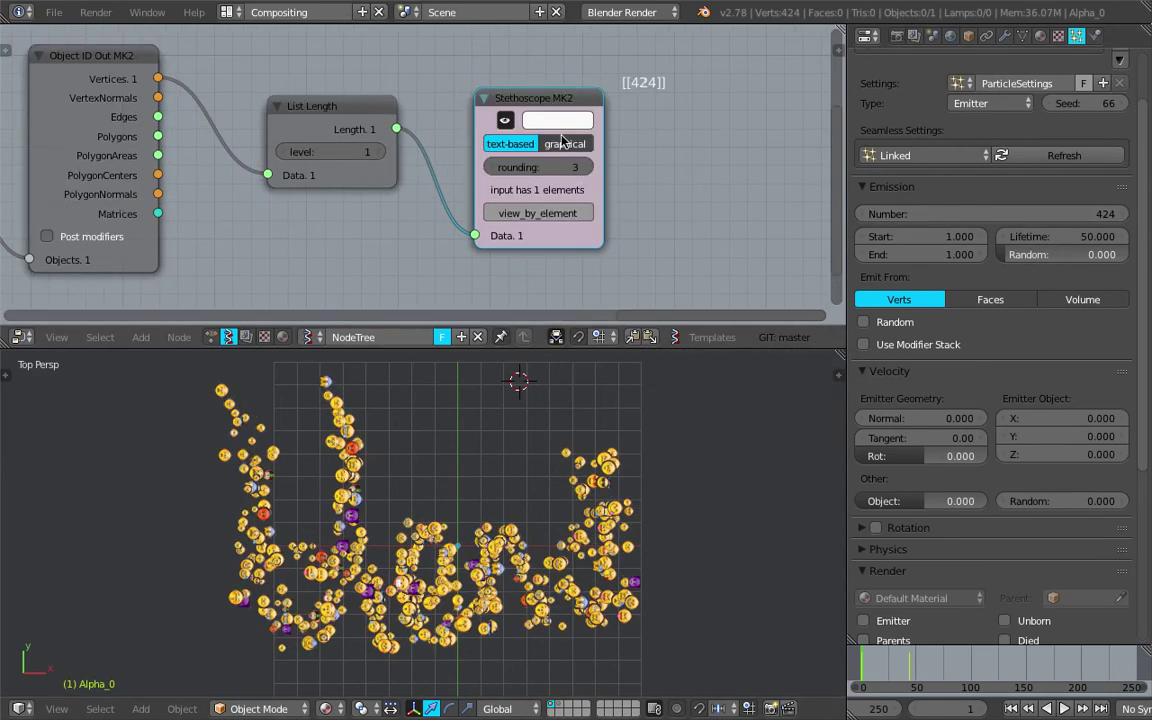
- Copy the emission number's data path and add a Set property node beside the Stethoscope node
right_click(1066, 219)
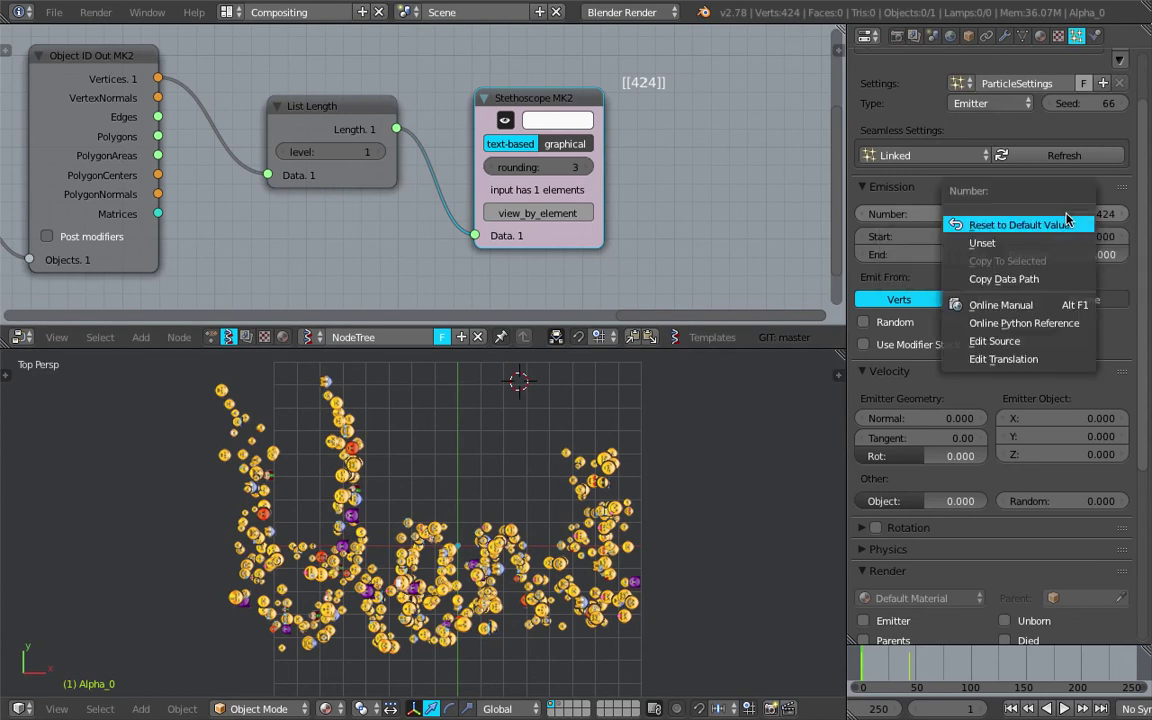
left_click(1025, 278)
middle_click_drag(662, 163, 630, 155)
key("shift+a")
left_click(622, 147)
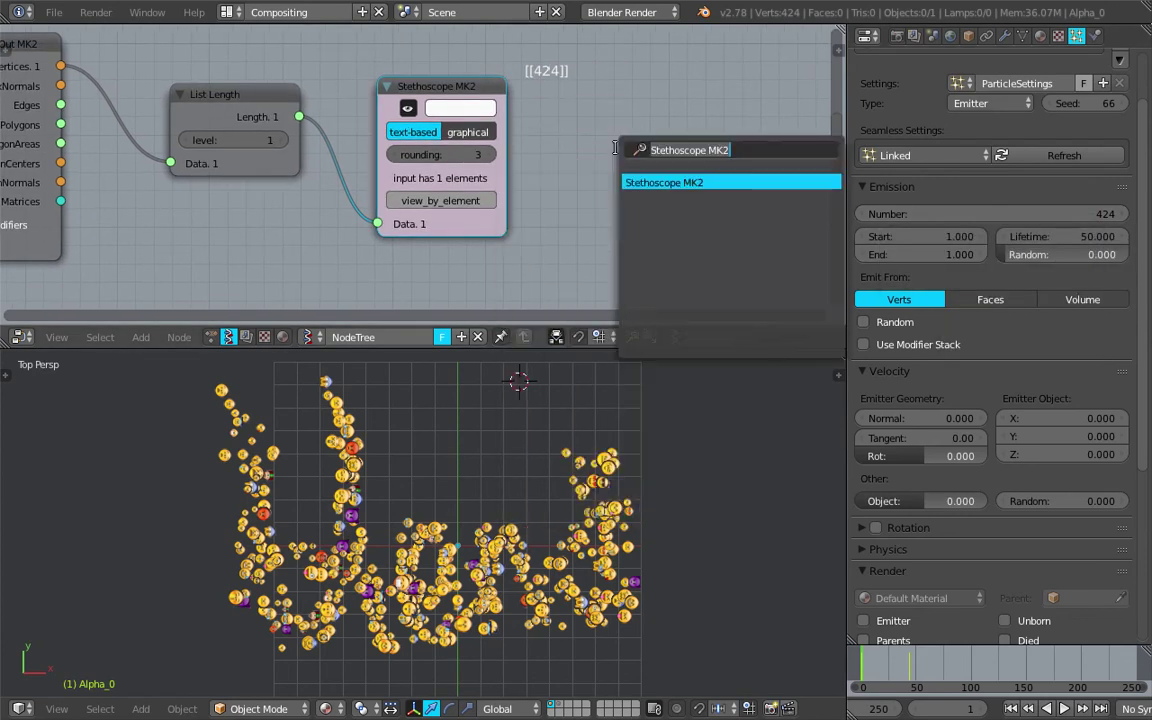
type("set")
key("Down")
key("Return")
left_click(634, 150)
- Give the Set property node the emission number's full path, bpy.data.particles["ParticleSettings"].count, and drive it with the List Length output
left_click(661, 174)
key("ctrl+v")
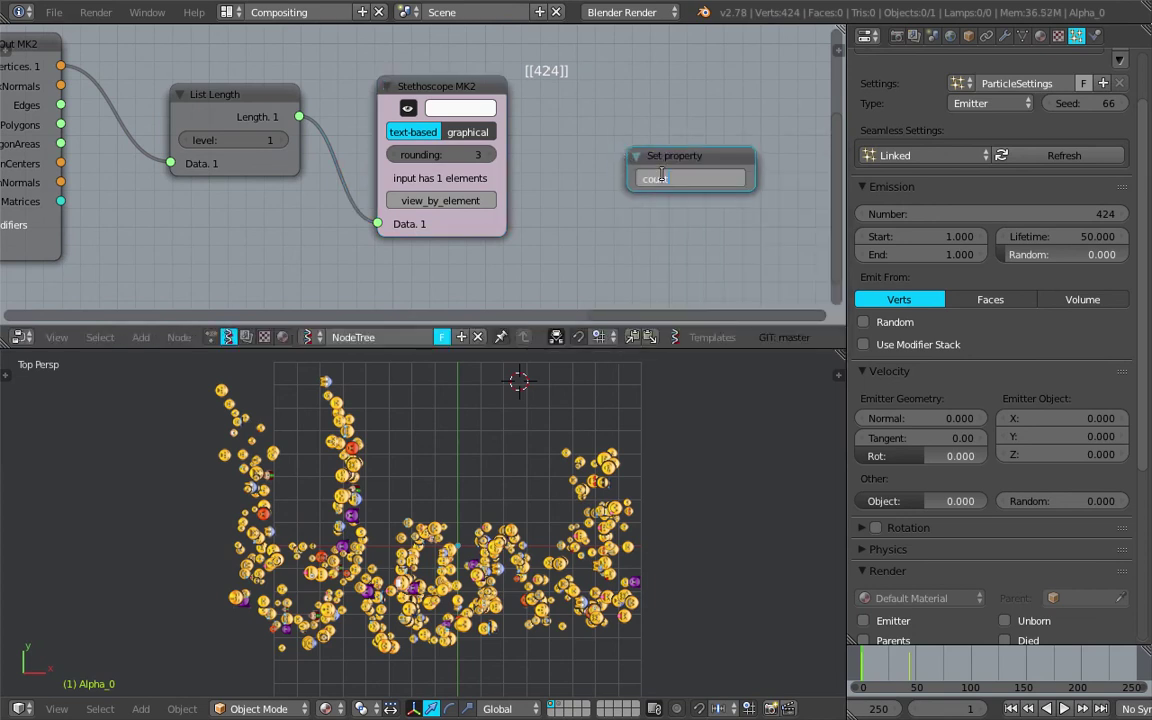
key("Return")
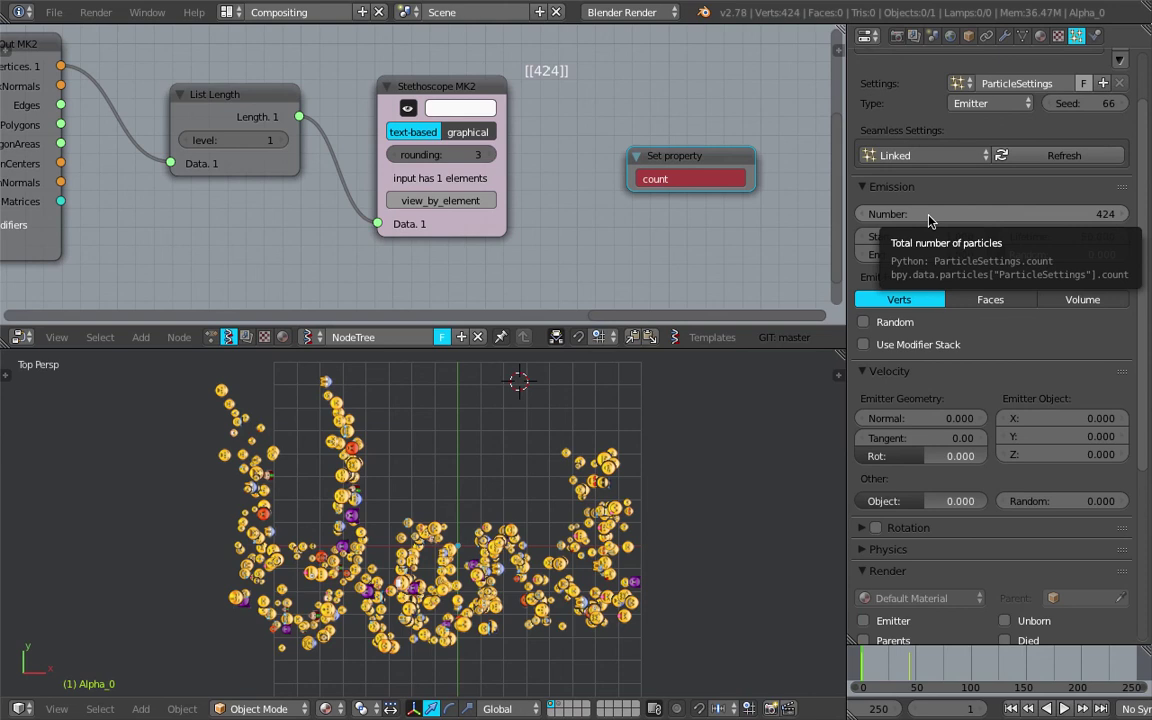
key("ctrl+shift+alt+c")
key("ctrl+v")
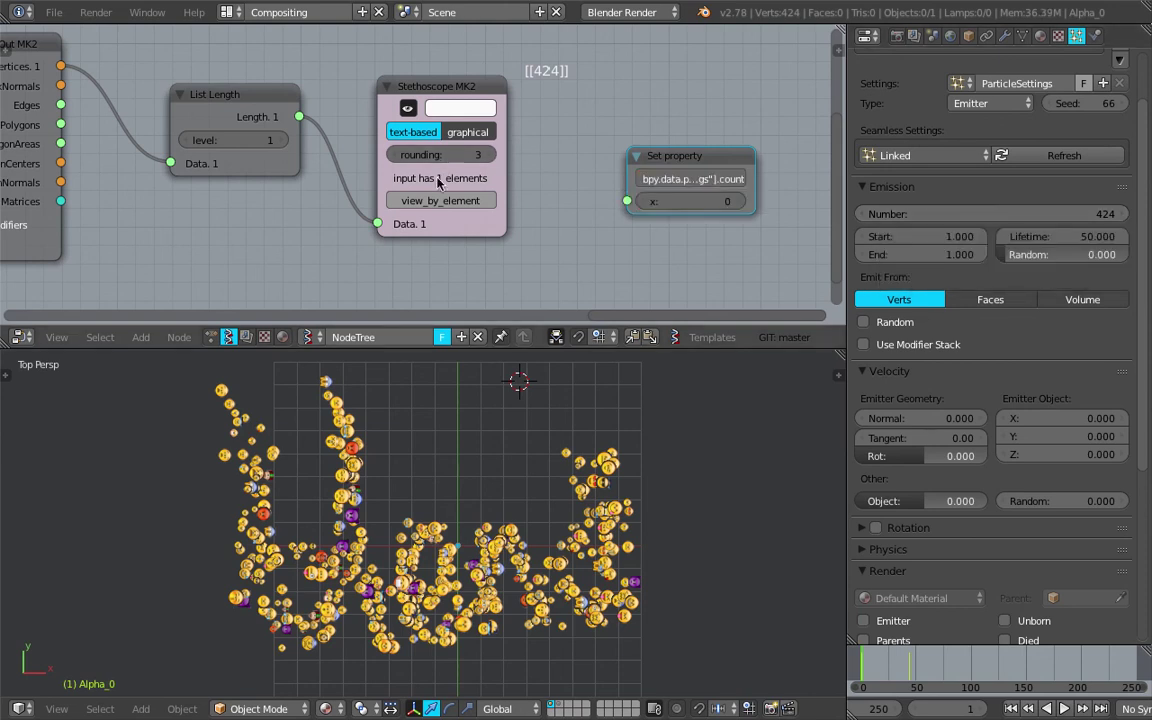
left_click_drag(299, 116, 627, 201)
key("alt+a")
key("Escape")
- Raise the multiply node's y value to generate more points along the lettering
mouse_move(279, 212)
middle_mouse_down()
mouse_move(613, 208)
mouse_move(496, 208)
middle_mouse_up()
left_click_drag(556, 237, 700, 237)
left_click_drag(550, 237, 892, 237)
- Set the Randomize node's X and Y amplitudes to 0.10 and its Z amplitude to 1.41, and inspect the lettering
middle_click_drag(667, 175, 353, 168)
middle_click_drag(473, 162, 230, 146)
middle_click_drag(440, 154, 283, 190)
scroll(420, 130, "up", 1)
left_click_drag(442, 113, 431, 192)
type("0.1")
key("Return")
middle_click_drag(471, 504, 482, 556)
scroll(535, 548, "down", 1)
scroll(530, 543, "down", 2)
scroll(464, 560, "up", 1)
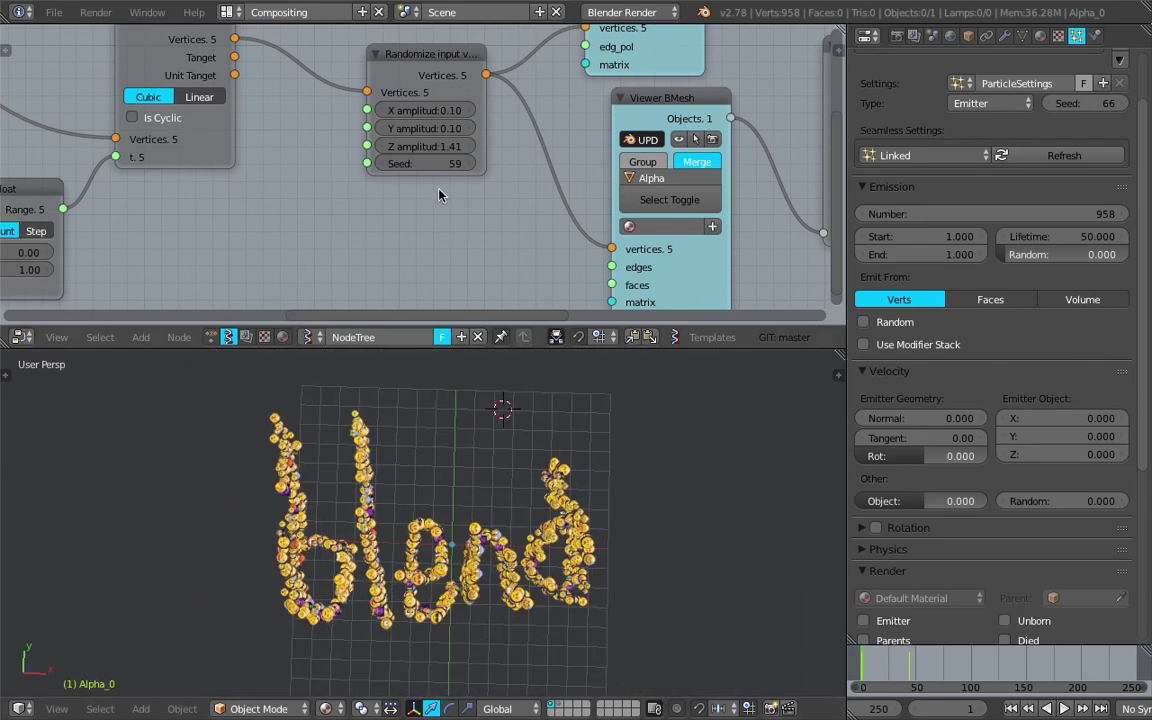
- Set the Randomize node's X and Y amplitudes to 0.40 and view the scattered emojis from a lower angle
left_click_drag(428, 111, 446, 128)
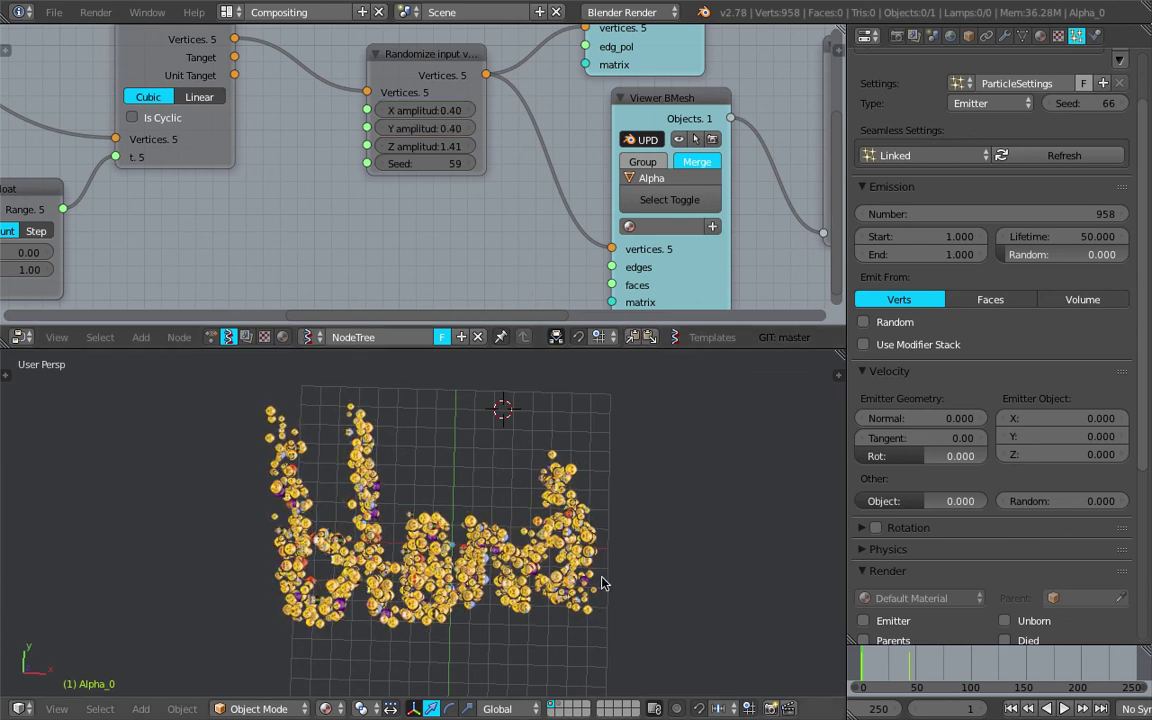
scroll(541, 518, "up", 3)
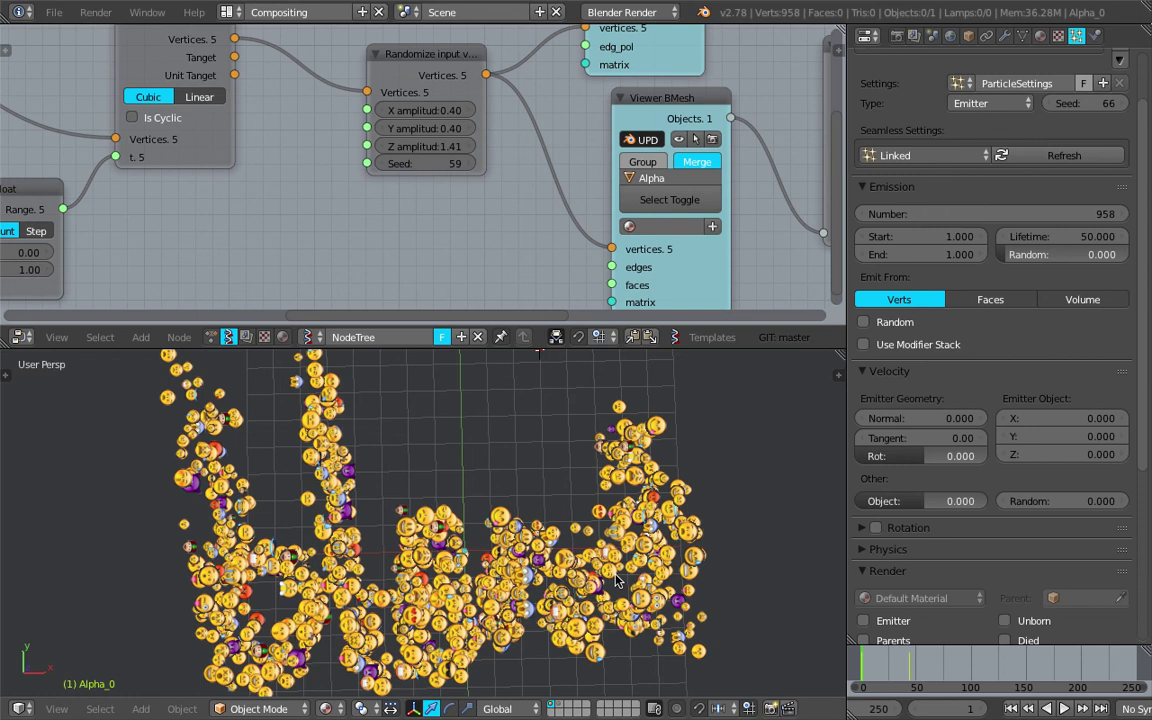
middle_click_drag(617, 580, 532, 460)
scroll(532, 460, "down", 2)
middle_click_drag(441, 460, 304, 472, "shift")
middle_click_drag(496, 494, 457, 496, "shift")
- Go to frame 90 and examine the particle lettering from different angles
left_click(960, 677)
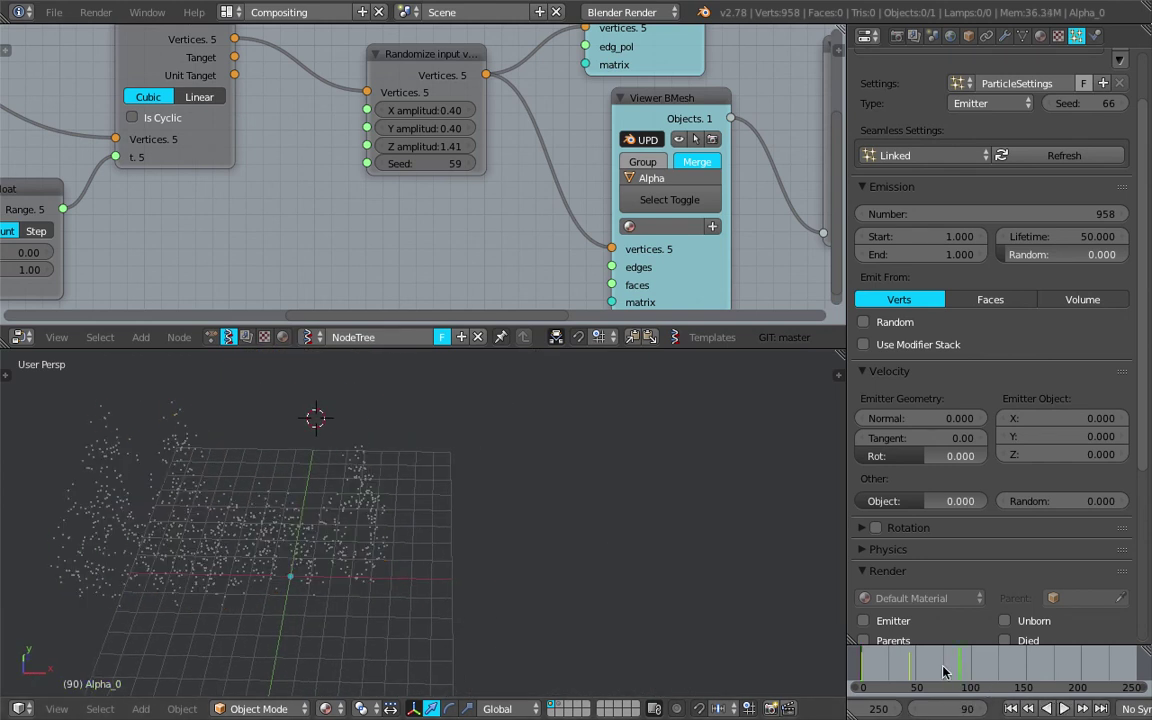
mouse_move(473, 450)
left_mouse_down()
mouse_move(547, 556)
mouse_move(622, 576)
left_mouse_up()
mouse_move(597, 439)
left_mouse_down()
mouse_move(658, 554)
mouse_move(594, 476)
left_mouse_up()
mouse_move(593, 473)
middle_mouse_down()
mouse_move(581, 535)
mouse_move(685, 529)
middle_mouse_up()
middle_click_drag(560, 437, 612, 480)
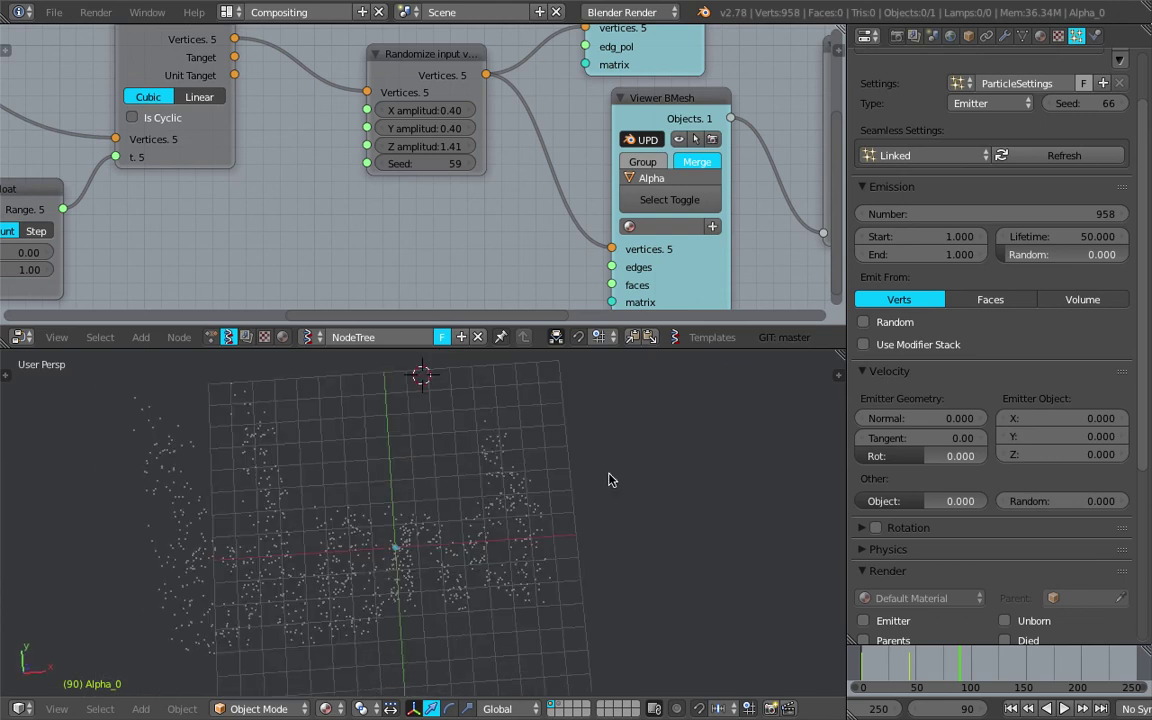